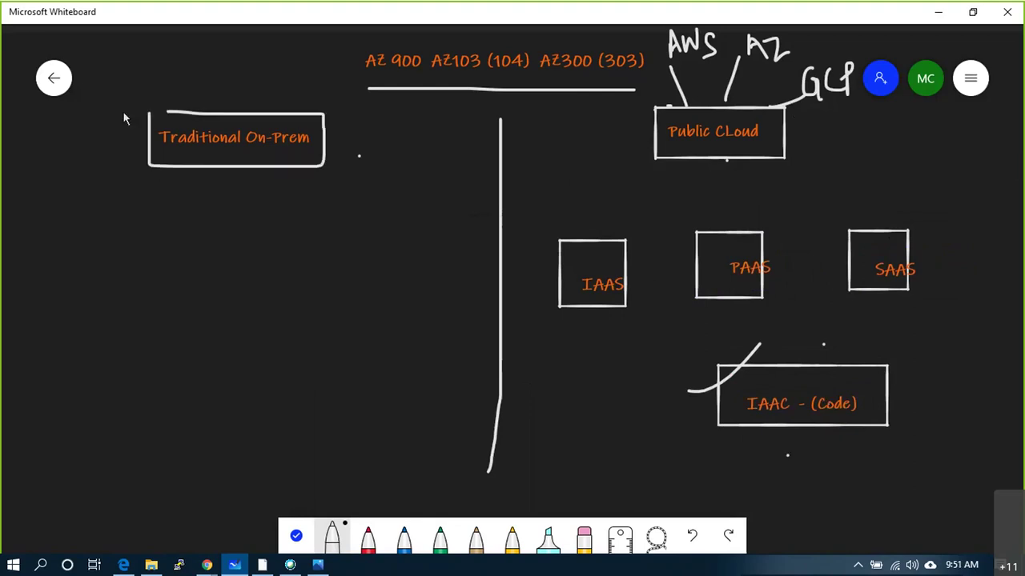
Sketch a square on the far left and link the Traditional On-Prem box to the exam titles
{"action": "mouse_move", "coordinate": [38, 197]}
{"action": "left_mouse_down"}
{"action": "mouse_move", "coordinate": [69, 266]}
{"action": "mouse_move", "coordinate": [94, 200]}
{"action": "mouse_move", "coordinate": [44, 195]}
{"action": "mouse_move", "coordinate": [58, 212]}
{"action": "mouse_move", "coordinate": [82, 171]}
{"action": "left_mouse_up"}
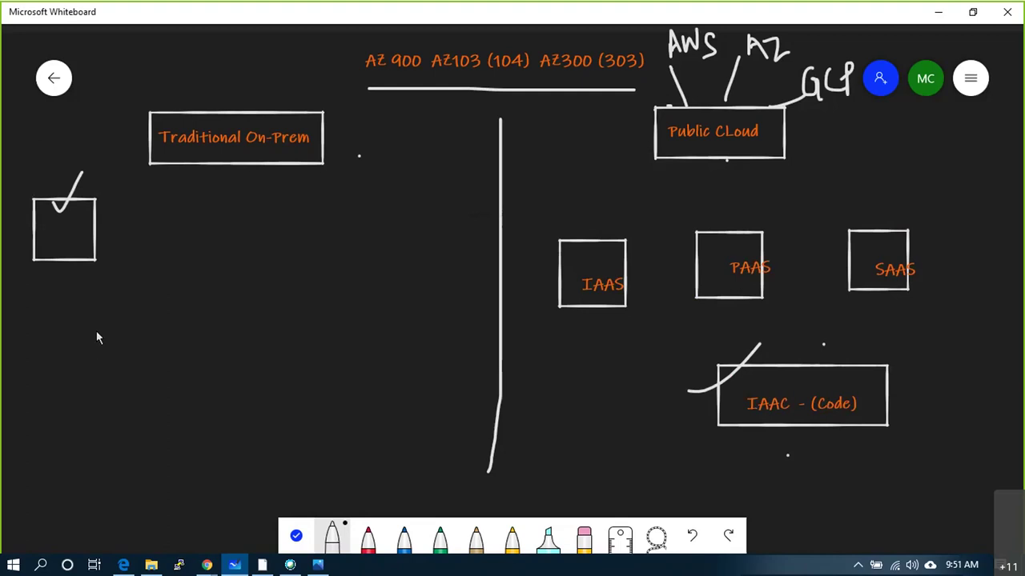
{"action": "mouse_move", "coordinate": [309, 120]}
{"action": "left_mouse_down"}
{"action": "mouse_move", "coordinate": [318, 128]}
{"action": "mouse_move", "coordinate": [358, 76]}
{"action": "left_mouse_up"}
{"action": "left_click", "coordinate": [331, 537]}
Draw a tall rectangle, a small rectangle above it, and a vertical line with a box, all connected
{"action": "left_click_drag", "start_coordinate": [111, 310], "coordinate": [111, 372]}
{"action": "mouse_move", "coordinate": [171, 405]}
{"action": "left_mouse_down"}
{"action": "mouse_move", "coordinate": [174, 313]}
{"action": "mouse_move", "coordinate": [112, 312]}
{"action": "left_mouse_up"}
{"action": "mouse_move", "coordinate": [293, 289]}
{"action": "left_mouse_down"}
{"action": "mouse_move", "coordinate": [298, 258]}
{"action": "mouse_move", "coordinate": [233, 254]}
{"action": "left_mouse_up"}
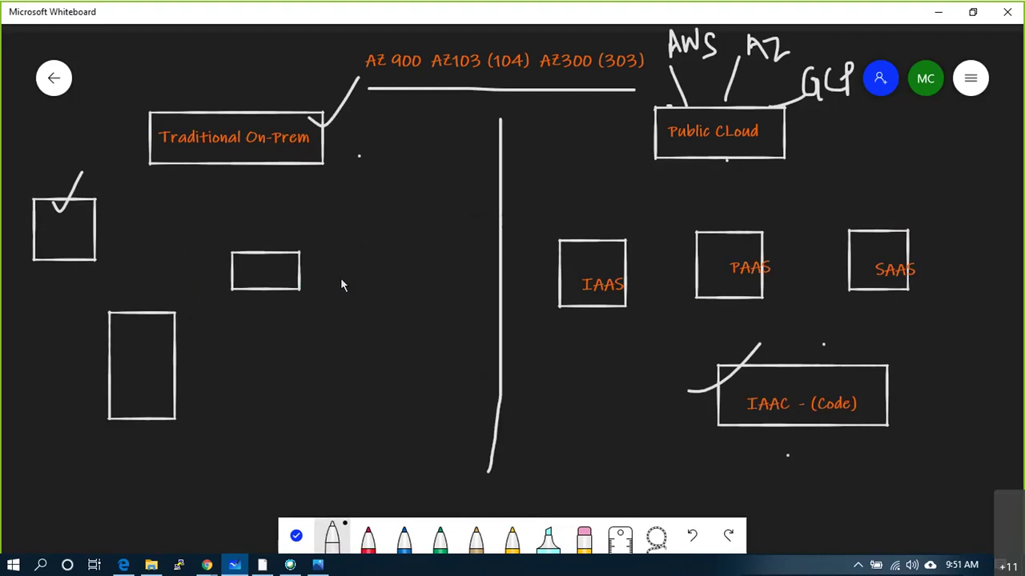
{"action": "left_click_drag", "start_coordinate": [369, 224], "coordinate": [369, 348]}
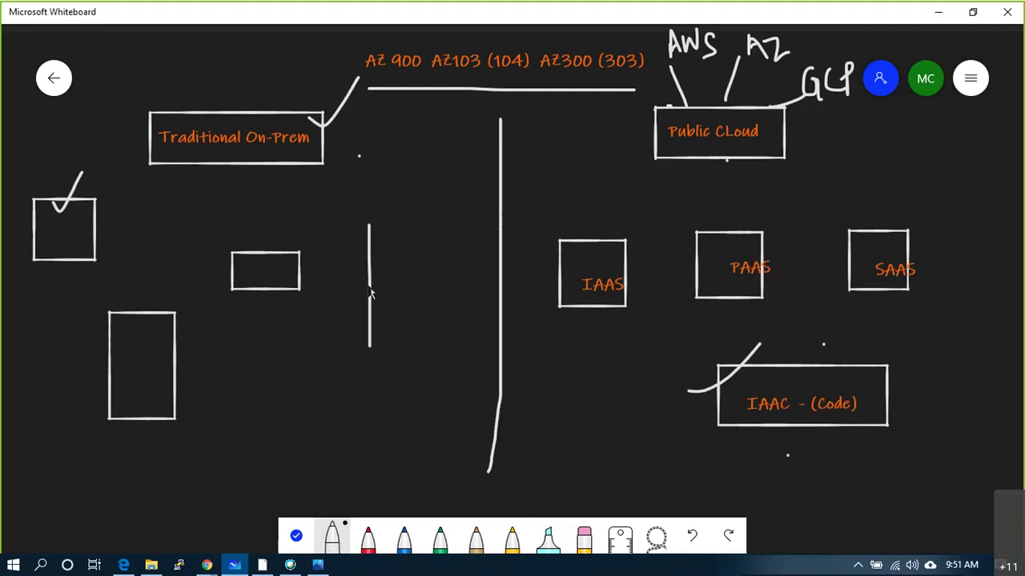
{"action": "mouse_move", "coordinate": [346, 273]}
{"action": "left_mouse_down"}
{"action": "mouse_move", "coordinate": [345, 298]}
{"action": "mouse_move", "coordinate": [346, 276]}
{"action": "mouse_move", "coordinate": [362, 290]}
{"action": "mouse_move", "coordinate": [359, 311]}
{"action": "left_mouse_up"}
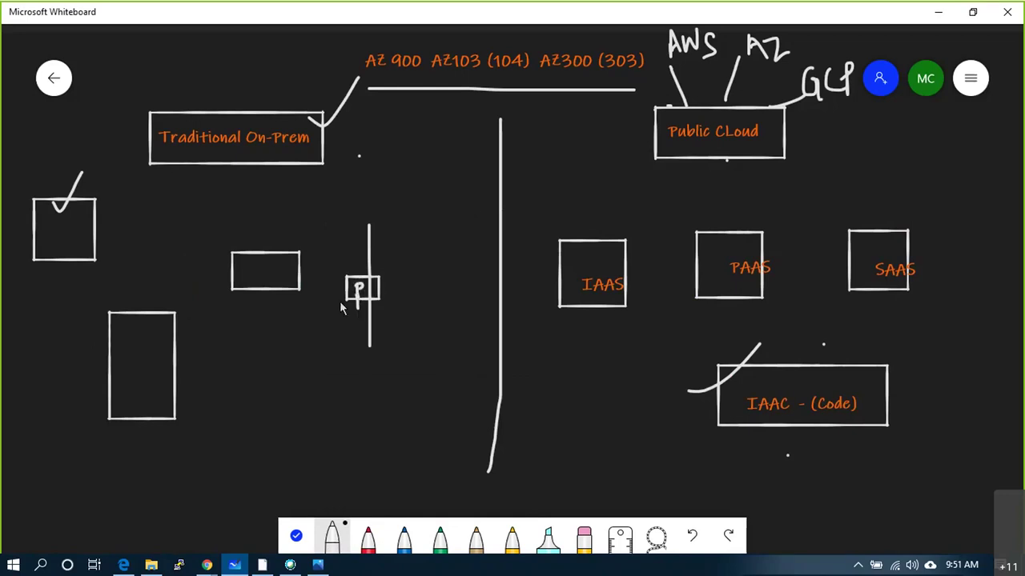
{"action": "left_click_drag", "start_coordinate": [273, 291], "coordinate": [311, 303]}
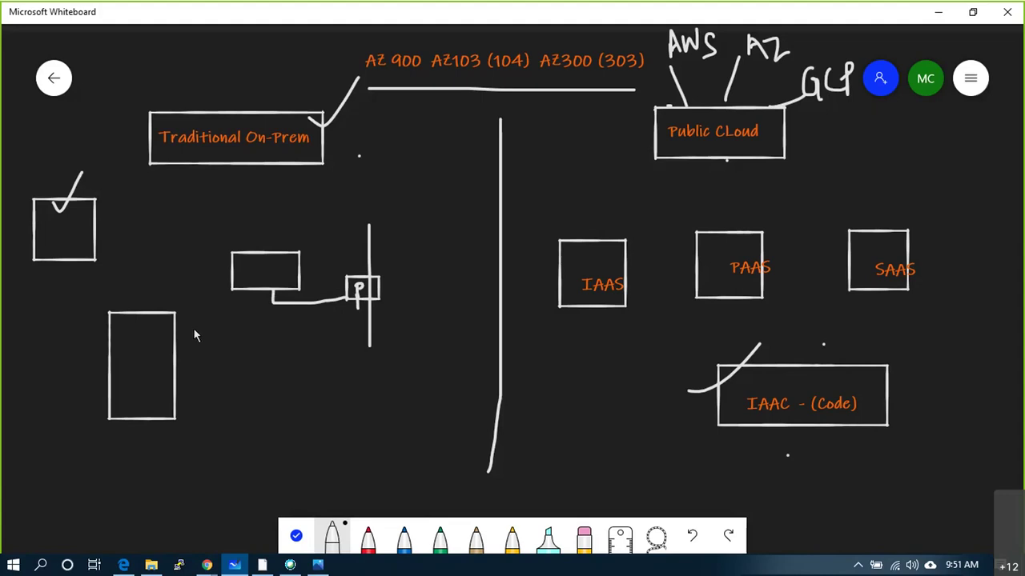
{"action": "left_click_drag", "start_coordinate": [246, 326], "coordinate": [250, 282]}
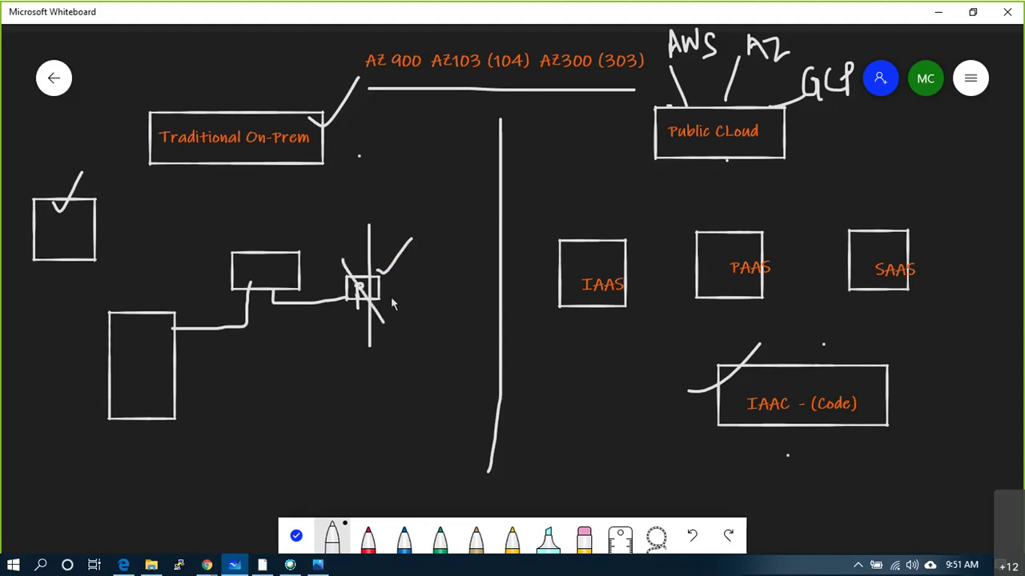
Cross out the box on the line, tick the small rectangle, and add a square inside the tall one
{"action": "left_click_drag", "start_coordinate": [389, 267], "coordinate": [353, 308]}
{"action": "left_click_drag", "start_coordinate": [257, 232], "coordinate": [284, 217]}
{"action": "mouse_move", "coordinate": [123, 341]}
{"action": "left_mouse_down"}
{"action": "mouse_move", "coordinate": [149, 368]}
{"action": "mouse_move", "coordinate": [124, 344]}
{"action": "mouse_move", "coordinate": [148, 325]}
{"action": "left_mouse_up"}
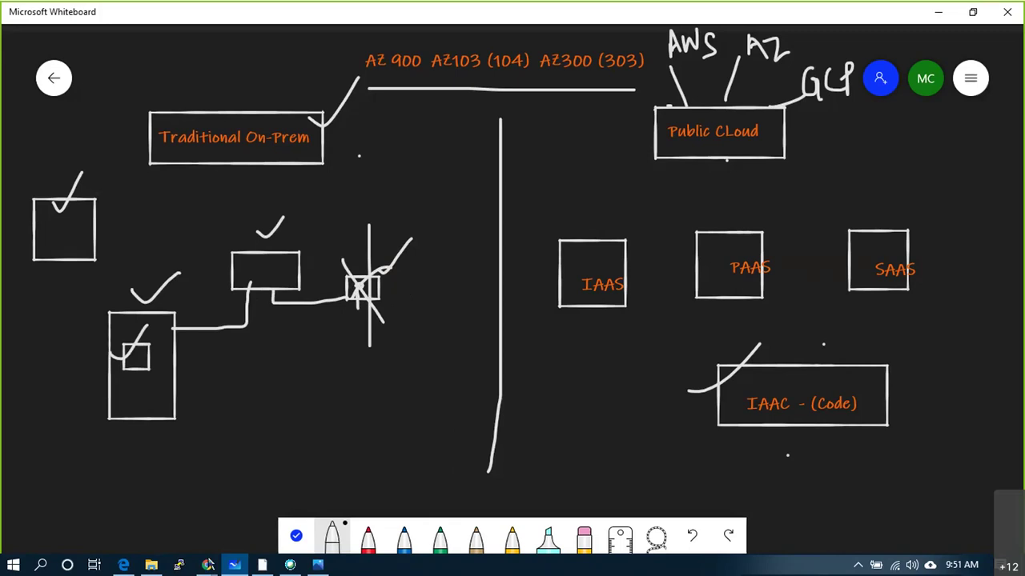
{"action": "mouse_move", "coordinate": [207, 567]}
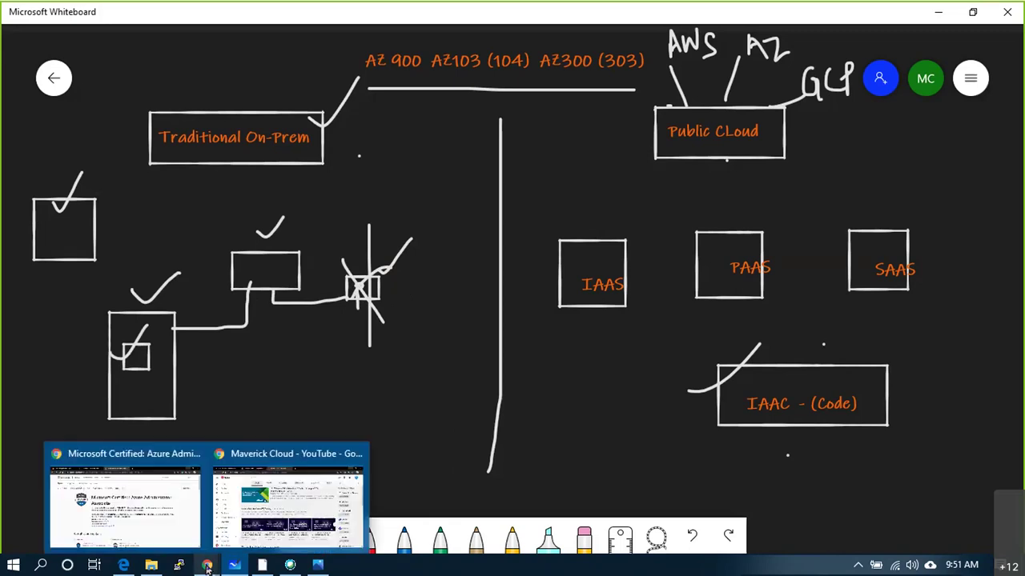
Mark an X beside the Public Cloud box on the whiteboard
{"action": "left_click", "coordinate": [207, 567]}
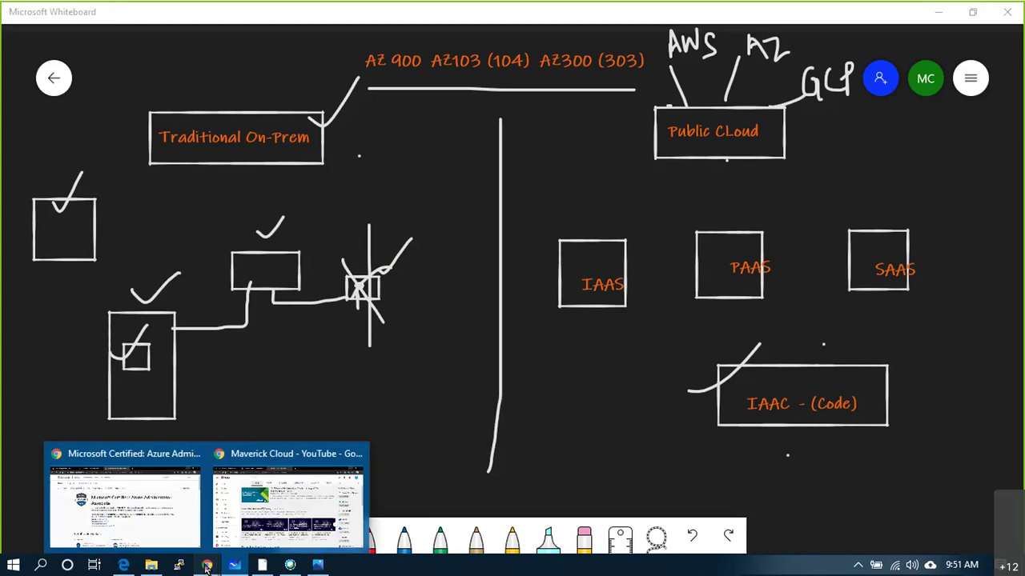
{"action": "left_click", "coordinate": [585, 131]}
{"action": "mouse_move", "coordinate": [589, 154]}
{"action": "left_mouse_down"}
{"action": "mouse_move", "coordinate": [614, 118]}
{"action": "mouse_move", "coordinate": [600, 163]}
{"action": "left_mouse_up"}
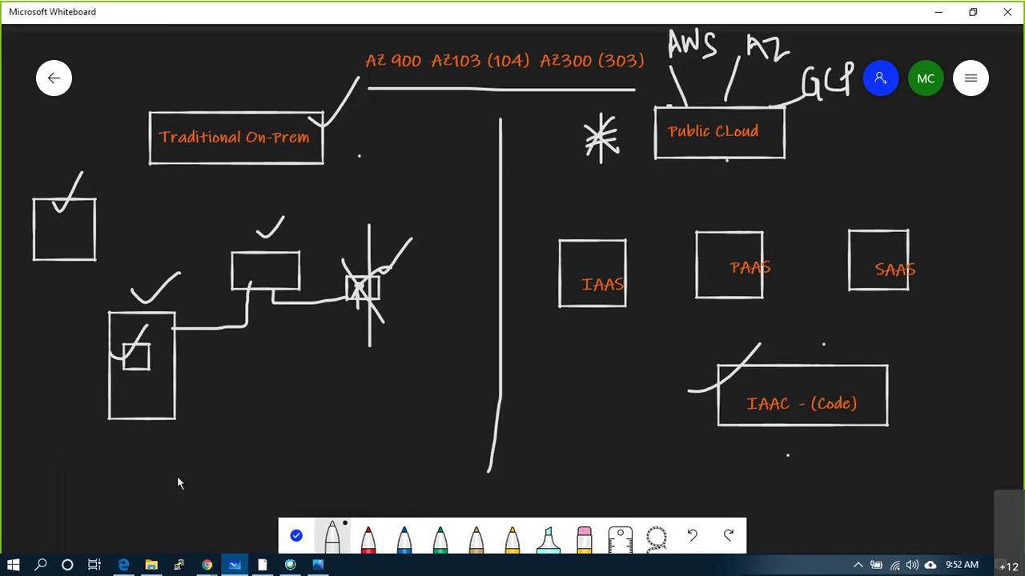
Bring the browser window forward and switch to the ESXi host client tab with Ctrl+1
{"action": "mouse_move", "coordinate": [207, 565]}
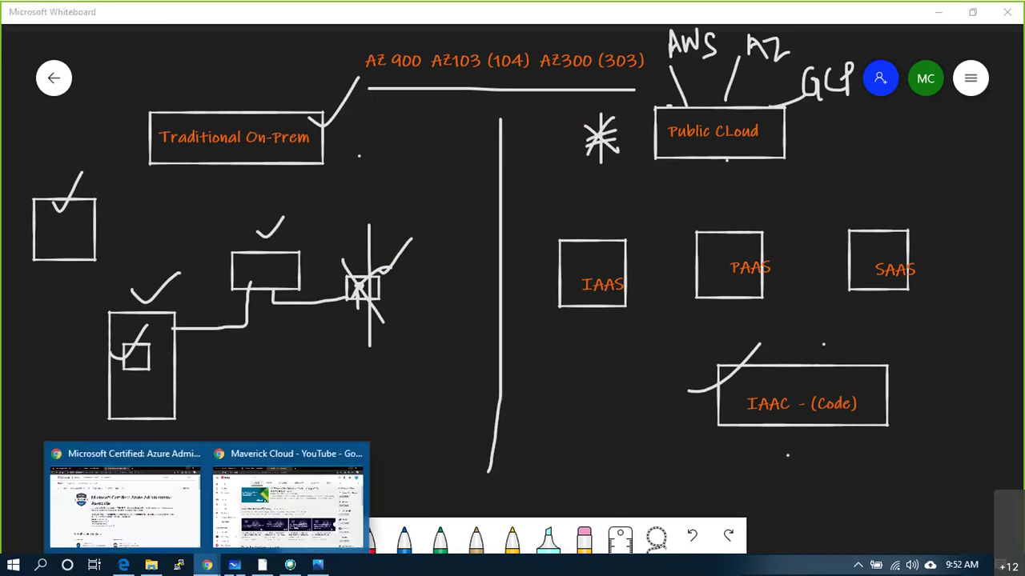
{"action": "left_click", "coordinate": [131, 512]}
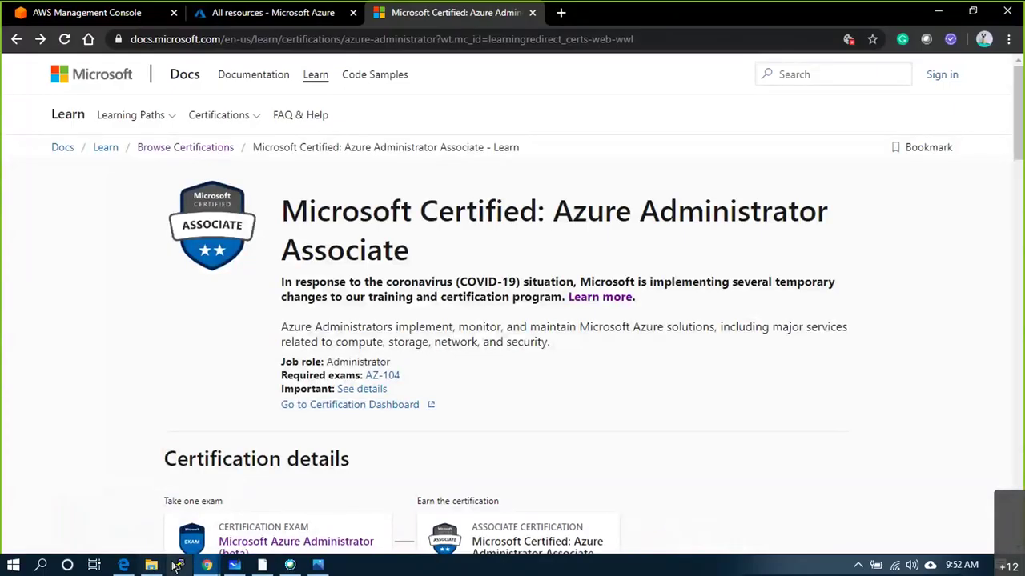
{"action": "mouse_move", "coordinate": [206, 565]}
{"action": "left_click", "coordinate": [276, 500]}
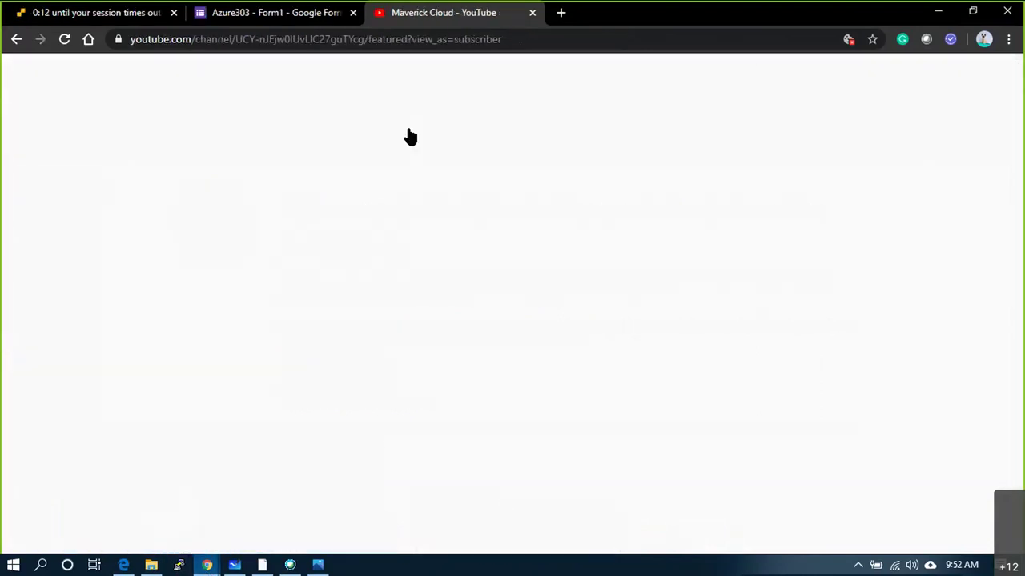
{"action": "key", "text": "ctrl+1"}
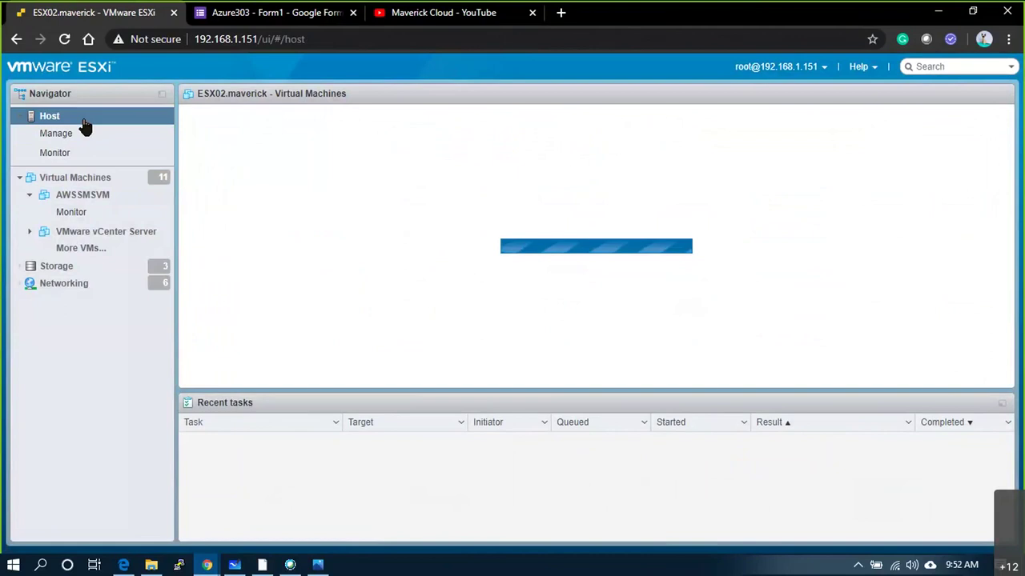
Start a new VM from the host's Create/Register VM action and name it maverickclouddemovm
{"action": "right_click", "coordinate": [80, 116]}
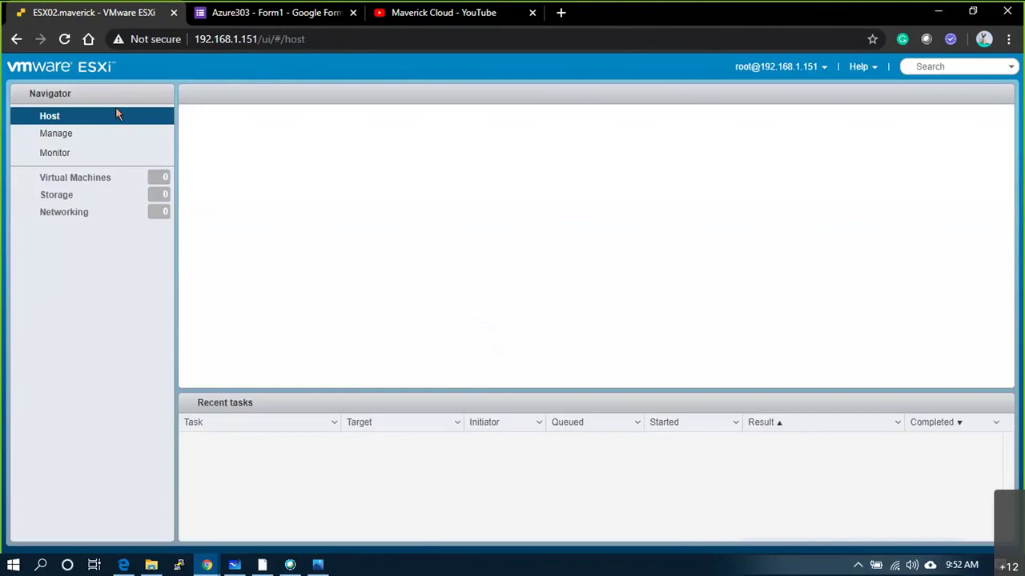
{"action": "right_click", "coordinate": [68, 120]}
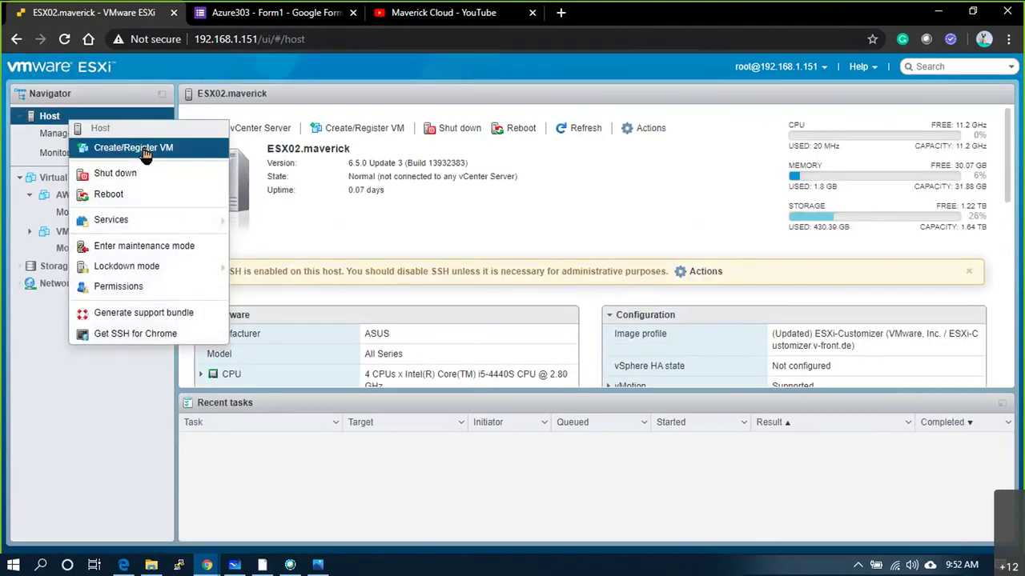
{"action": "left_click", "coordinate": [148, 148]}
{"action": "left_click", "coordinate": [704, 488]}
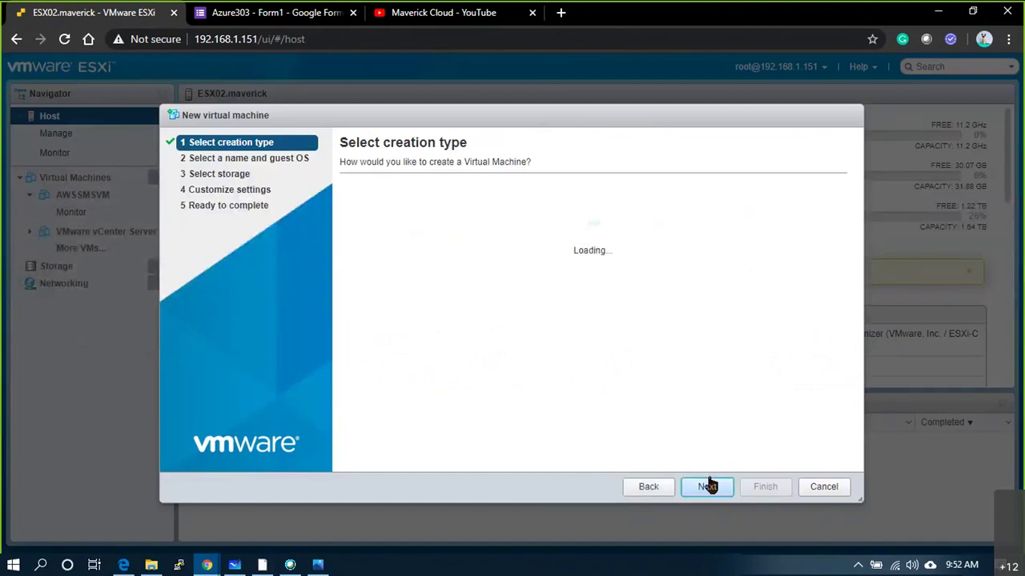
{"action": "left_click", "coordinate": [489, 217]}
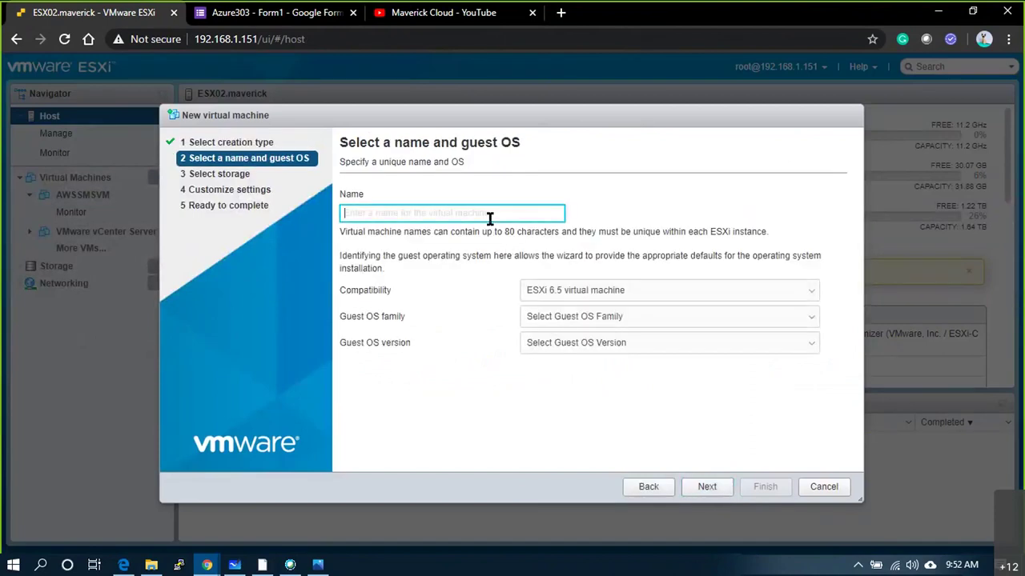
{"action": "type", "text": "mavi"}
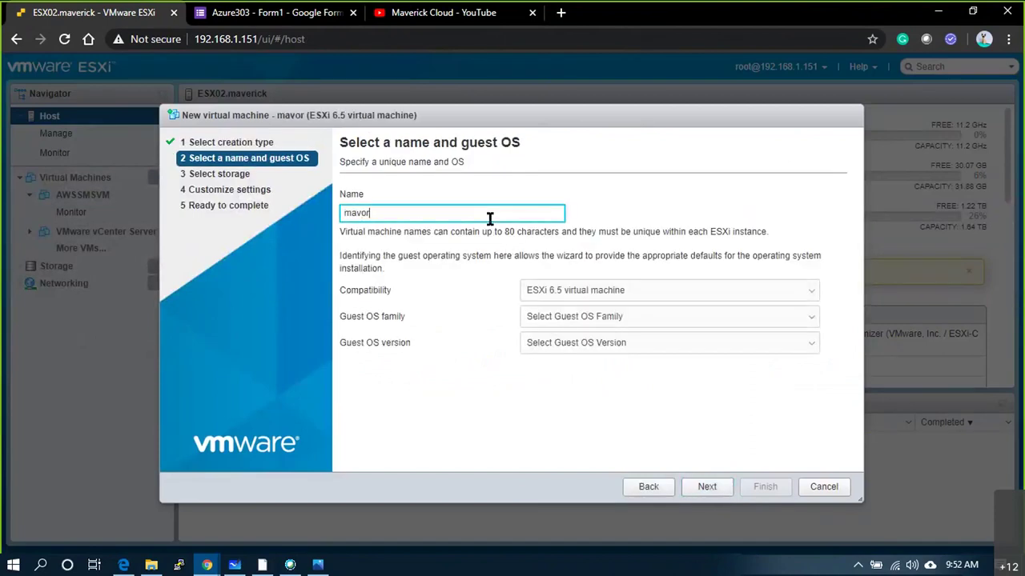
{"action": "key", "text": "BackSpace"}
{"action": "type", "text": "e"}
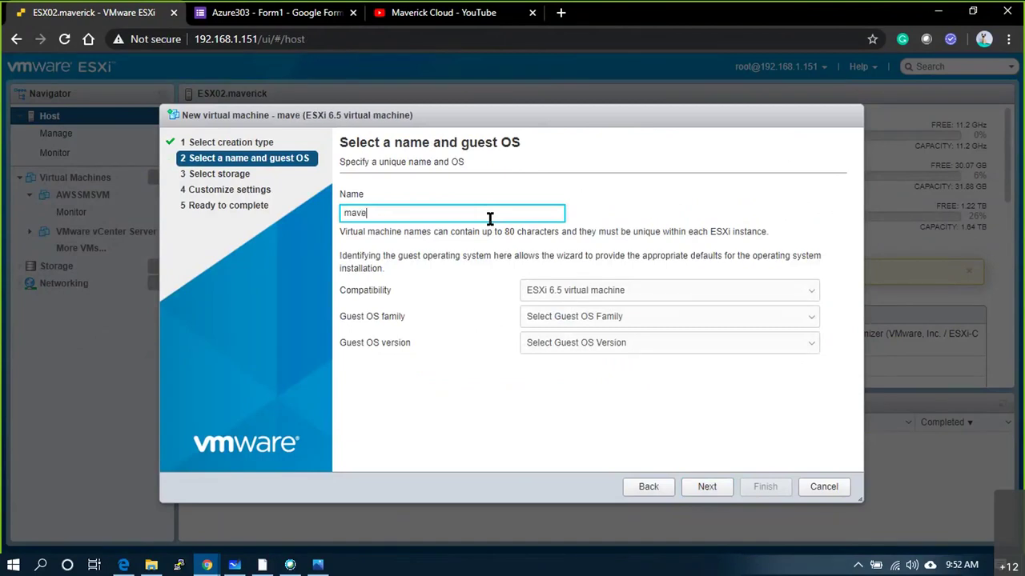
{"action": "type", "text": "rickcloud.c"}
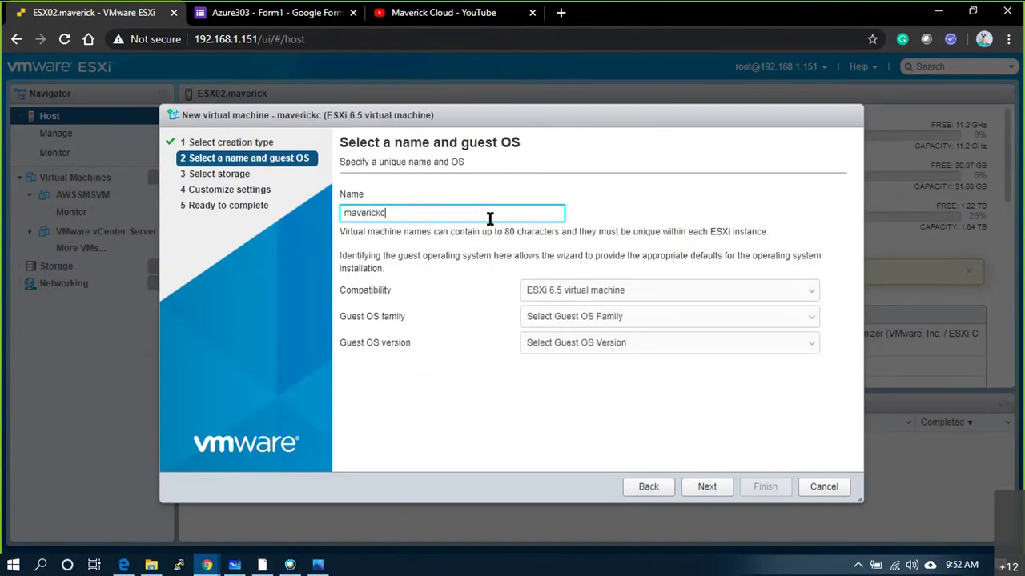
{"action": "key", "text": "BackSpace"}
{"action": "key", "text": "BackSpace"}
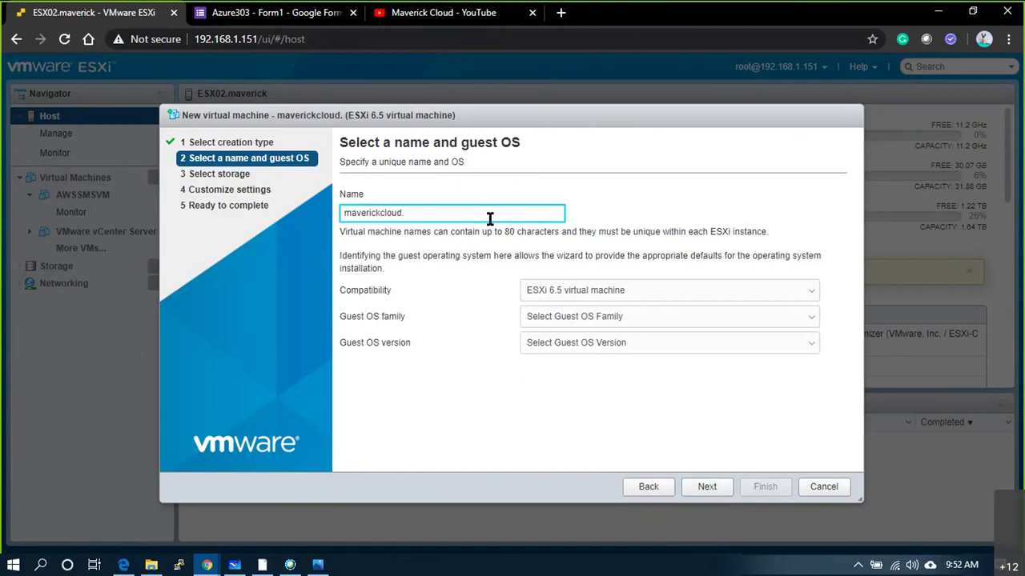
{"action": "type", "text": "demovm"}
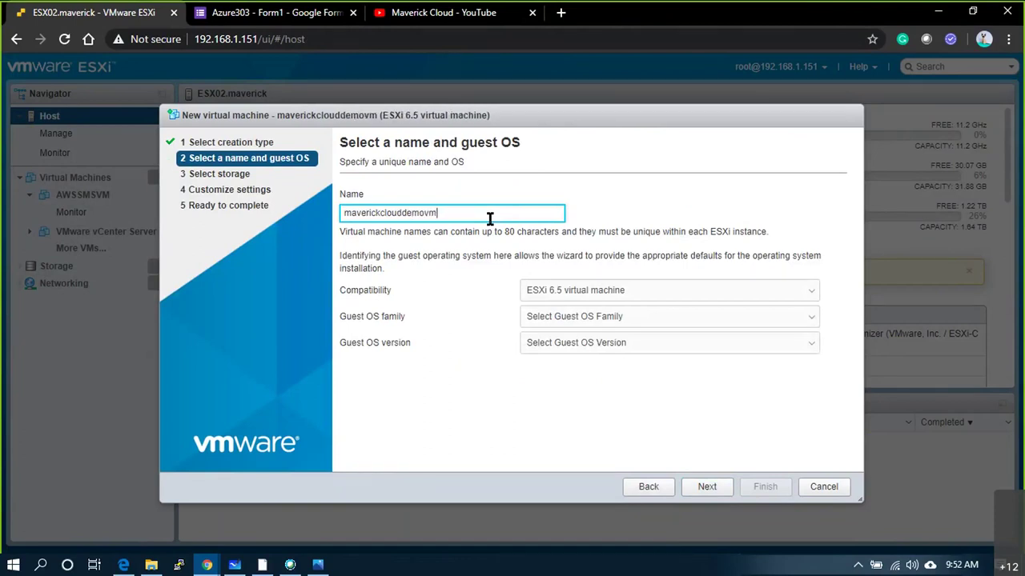
Set the guest OS to Linux, Ubuntu Linux (64-bit), and continue to storage selection
{"action": "left_click", "coordinate": [604, 321]}
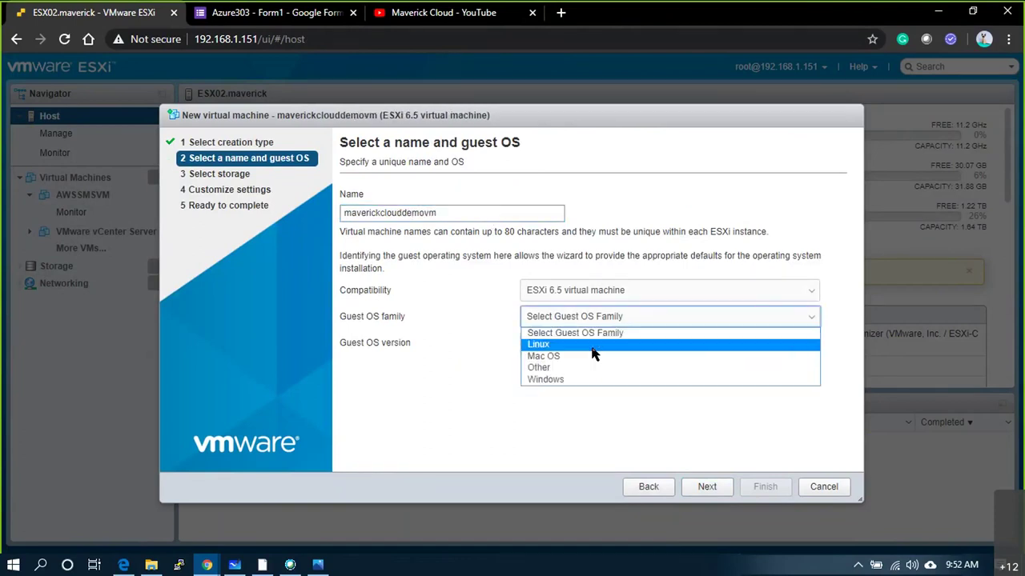
{"action": "left_click", "coordinate": [590, 343]}
{"action": "left_click", "coordinate": [599, 349]}
{"action": "scroll", "coordinate": [600, 314], "scroll_direction": "down", "scroll_amount": 5}
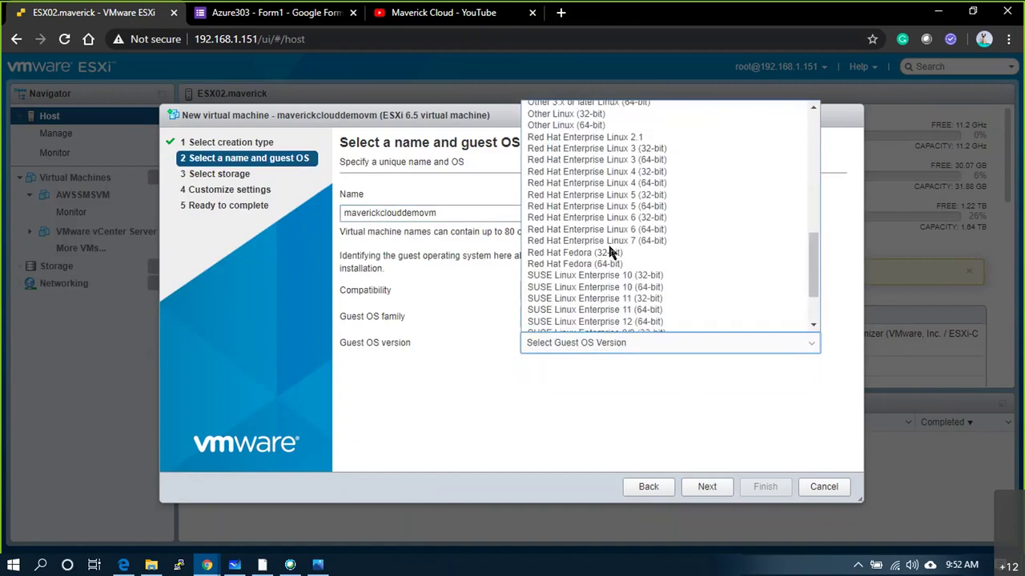
{"action": "scroll", "coordinate": [604, 250], "scroll_direction": "up", "scroll_amount": 5}
{"action": "scroll", "coordinate": [606, 249], "scroll_direction": "down", "scroll_amount": 8}
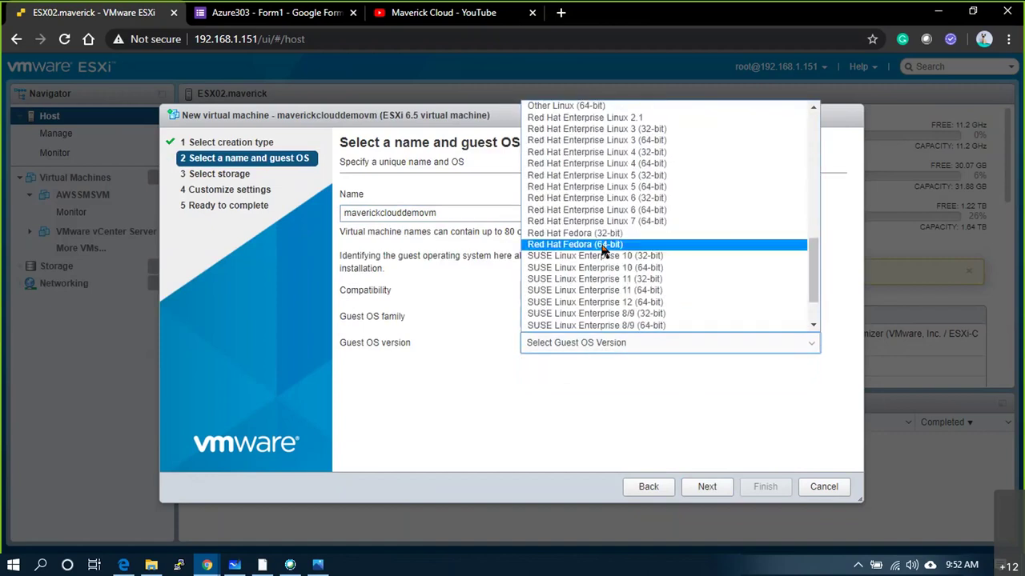
{"action": "left_click", "coordinate": [569, 313]}
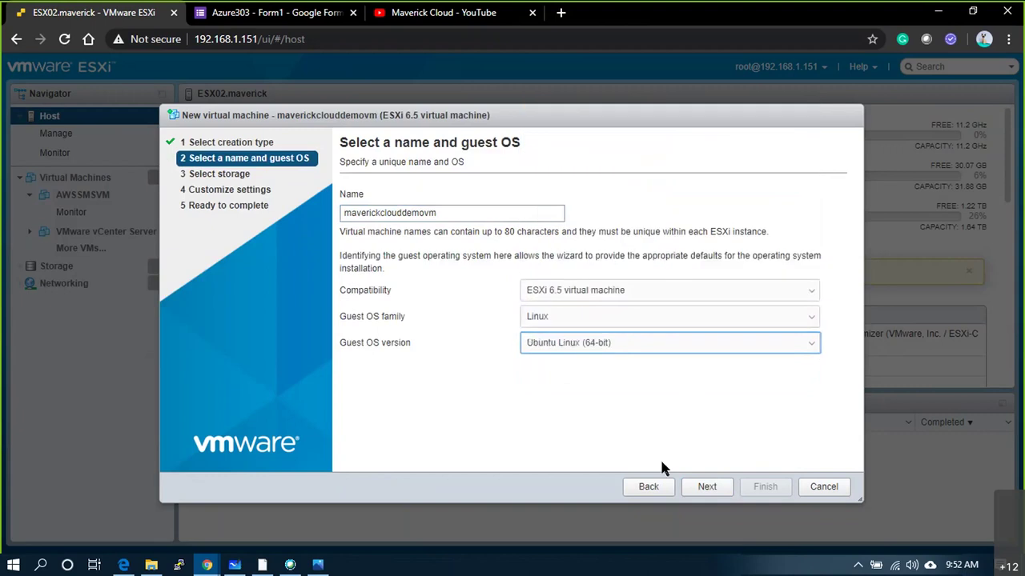
{"action": "left_click", "coordinate": [704, 487]}
Store the VM on the SSD datastore and give it 4 CPUs
{"action": "left_click", "coordinate": [385, 310]}
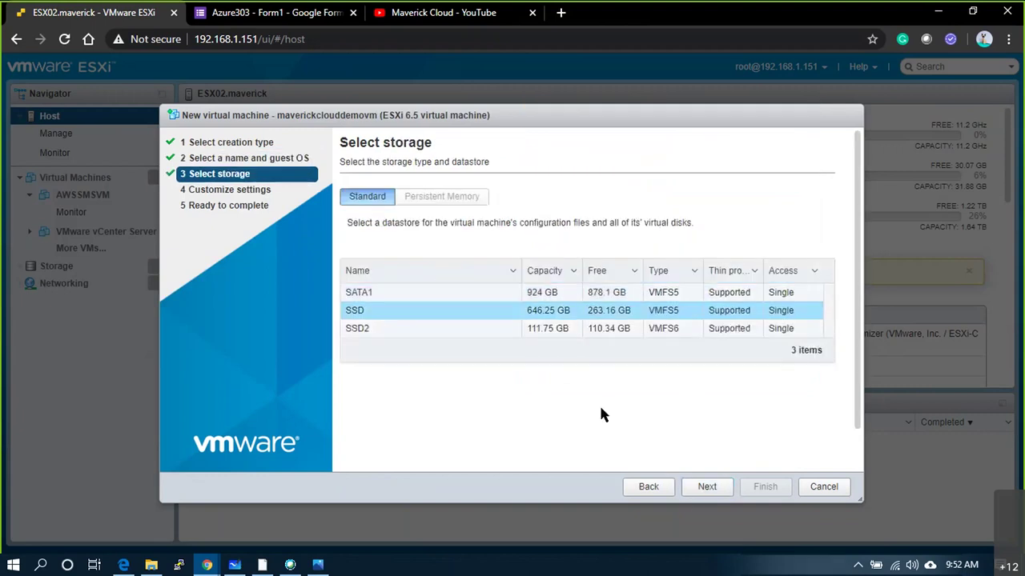
{"action": "left_click", "coordinate": [699, 487]}
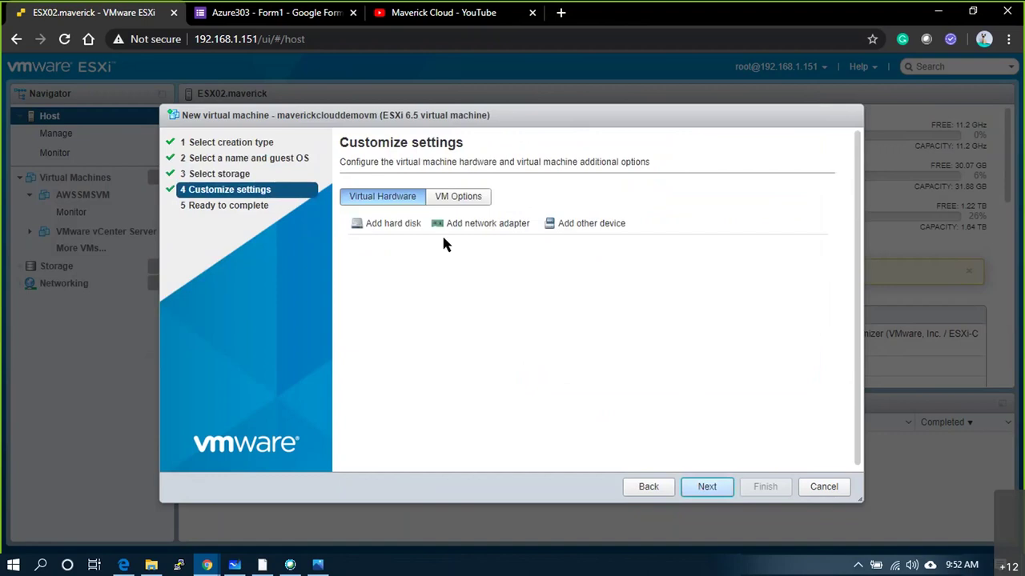
{"action": "left_click", "coordinate": [537, 251]}
{"action": "left_click", "coordinate": [550, 251]}
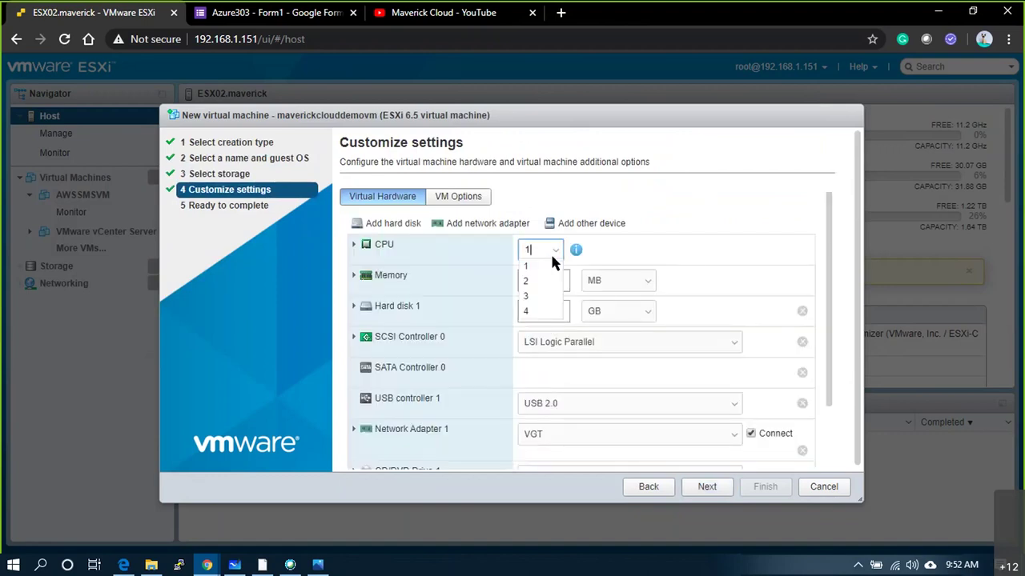
{"action": "left_click", "coordinate": [529, 293]}
Set the VM's memory to 4 GB
{"action": "left_click", "coordinate": [562, 280]}
{"action": "left_click", "coordinate": [616, 280]}
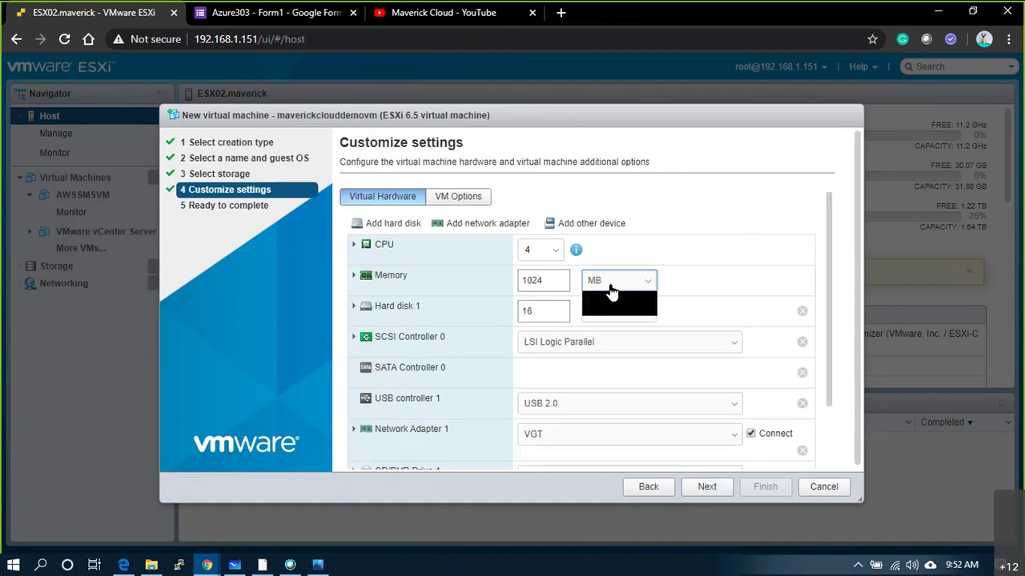
{"action": "left_click", "coordinate": [613, 309]}
{"action": "left_click_drag", "start_coordinate": [551, 280], "coordinate": [521, 279]}
{"action": "type", "text": "5"}
{"action": "key", "text": "BackSpace"}
{"action": "type", "text": "4"}
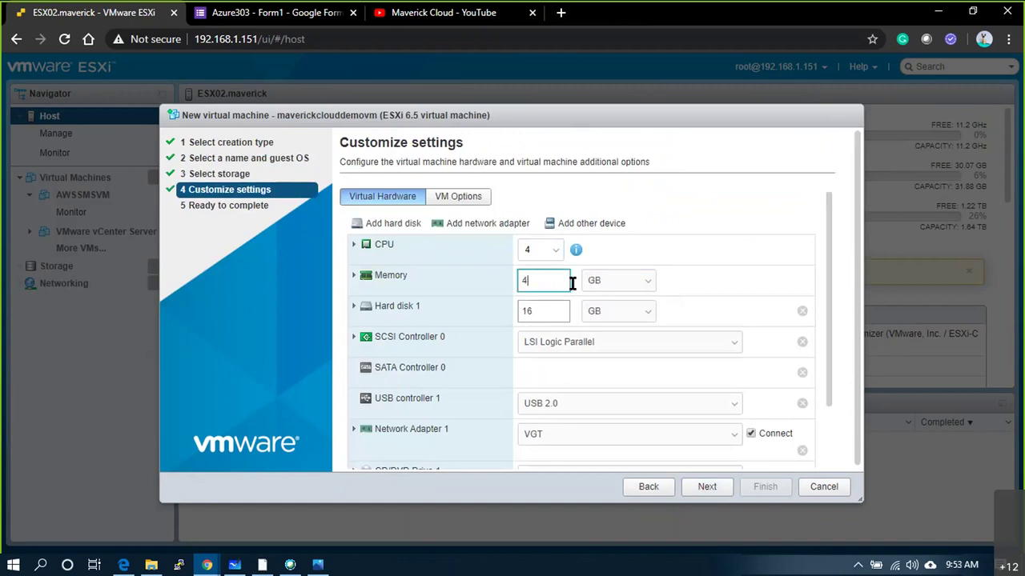
Connect Network Adapter 1 to VM Network
{"action": "left_click", "coordinate": [355, 306]}
{"action": "scroll", "coordinate": [596, 404], "scroll_direction": "down", "scroll_amount": 1}
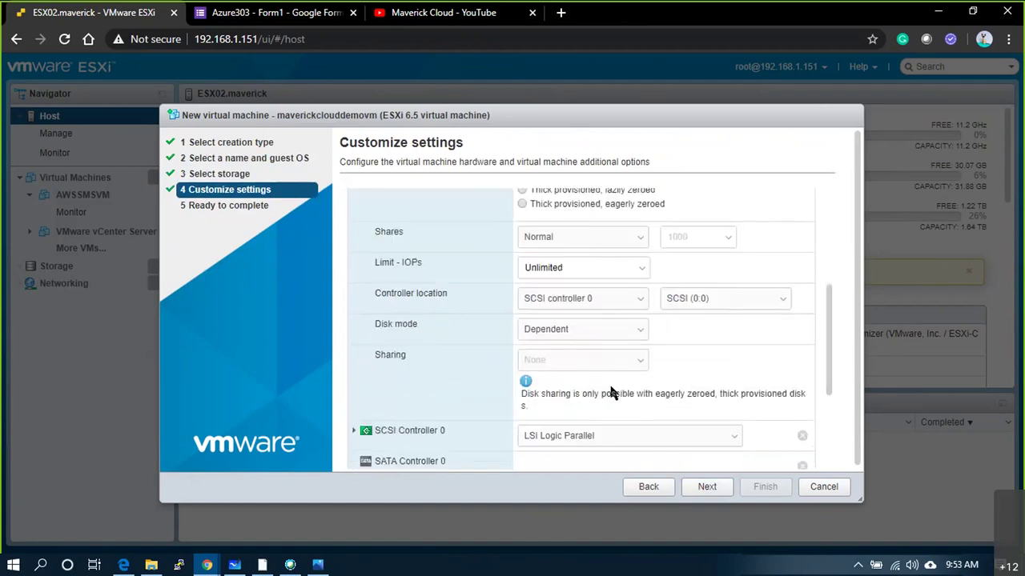
{"action": "scroll", "coordinate": [590, 348], "scroll_direction": "down", "scroll_amount": 2}
{"action": "left_click", "coordinate": [628, 367]}
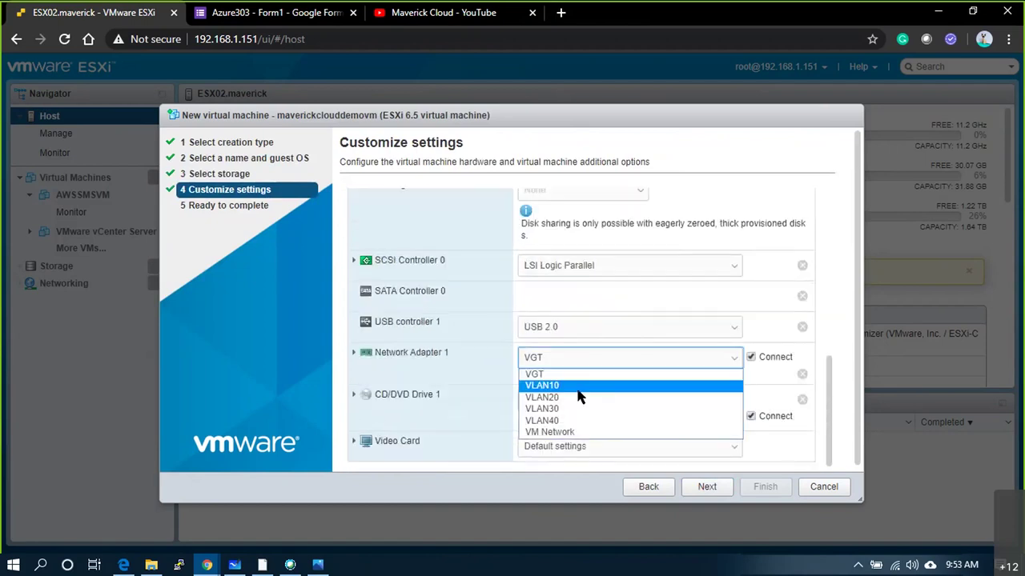
{"action": "left_click", "coordinate": [574, 433]}
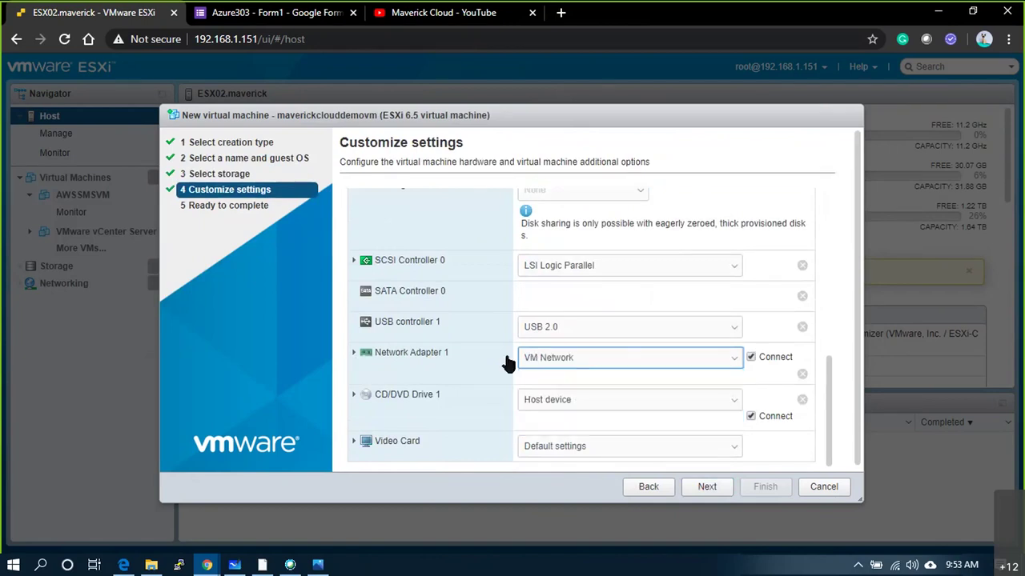
Attach ubuntu-20.04-live-server-amd64.iso from the SATA1 datastore to the CD/DVD drive
{"action": "scroll", "coordinate": [633, 375], "scroll_direction": "down", "scroll_amount": 1}
{"action": "left_click", "coordinate": [626, 400]}
{"action": "left_click", "coordinate": [546, 420]}
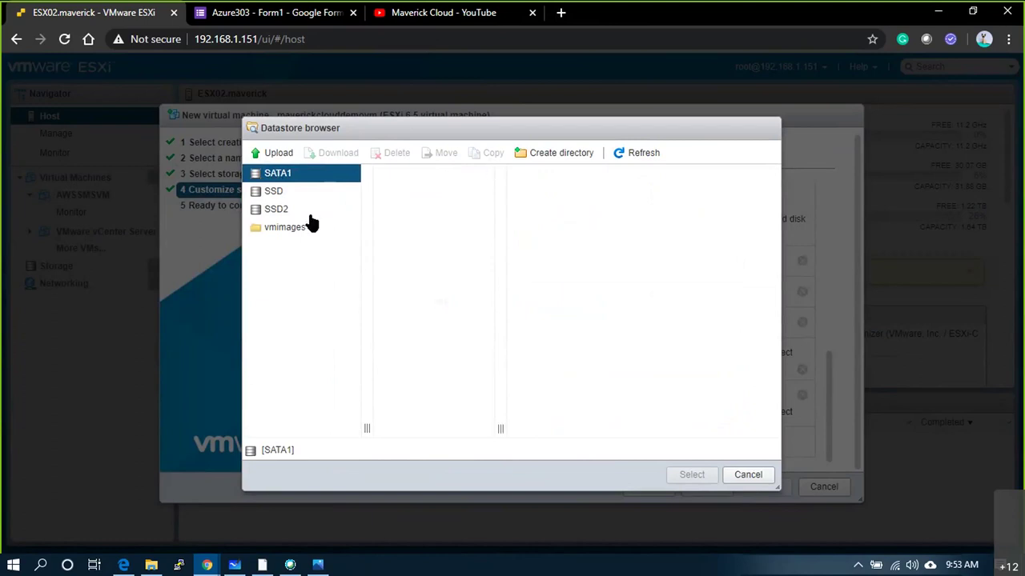
{"action": "left_click", "coordinate": [389, 209]}
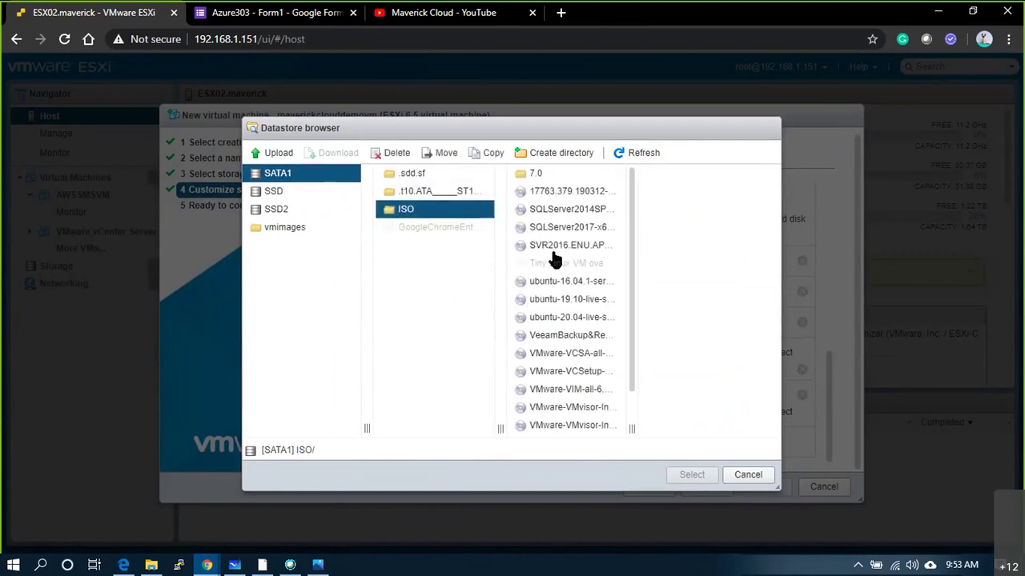
{"action": "left_click", "coordinate": [559, 320]}
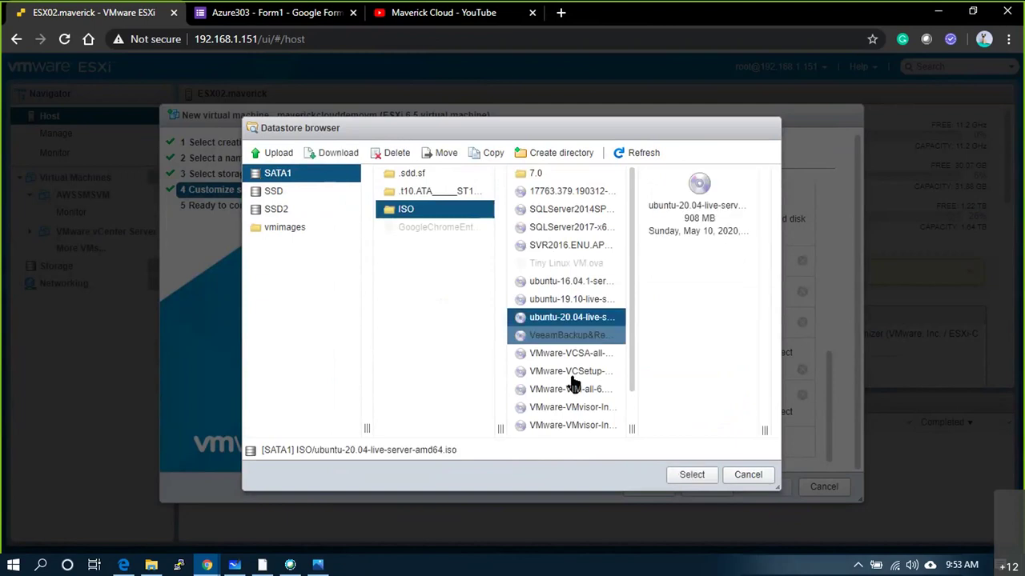
{"action": "left_click", "coordinate": [693, 484]}
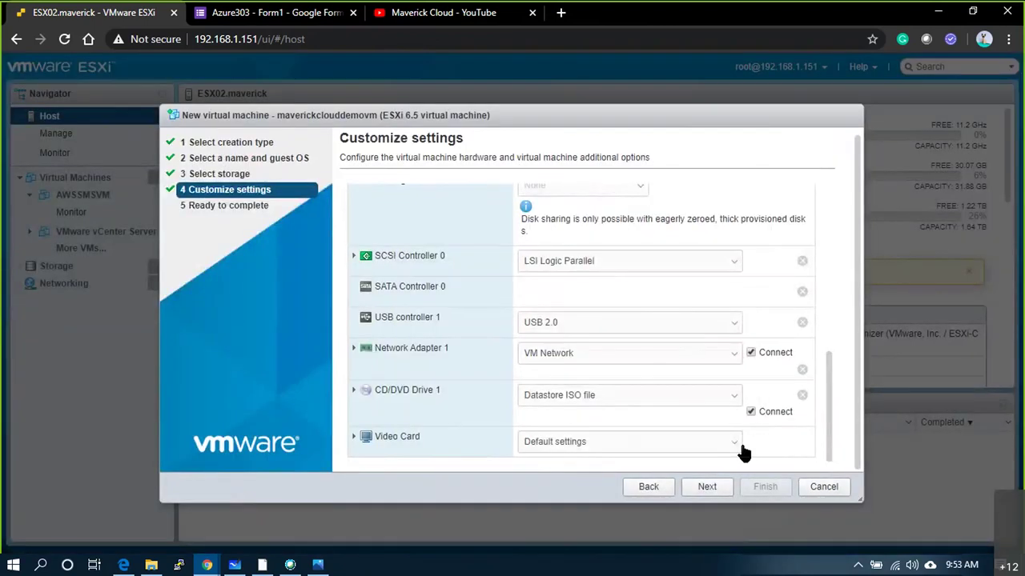
Review the Ready to complete summary of the VM settings
{"action": "left_click", "coordinate": [707, 489]}
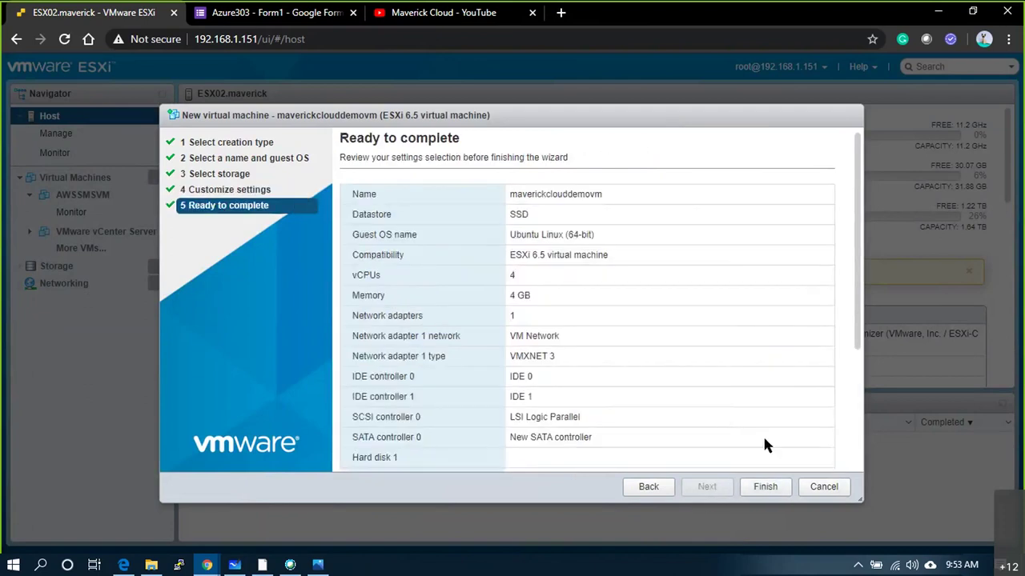
{"action": "scroll", "coordinate": [733, 368], "scroll_direction": "down", "scroll_amount": 3}
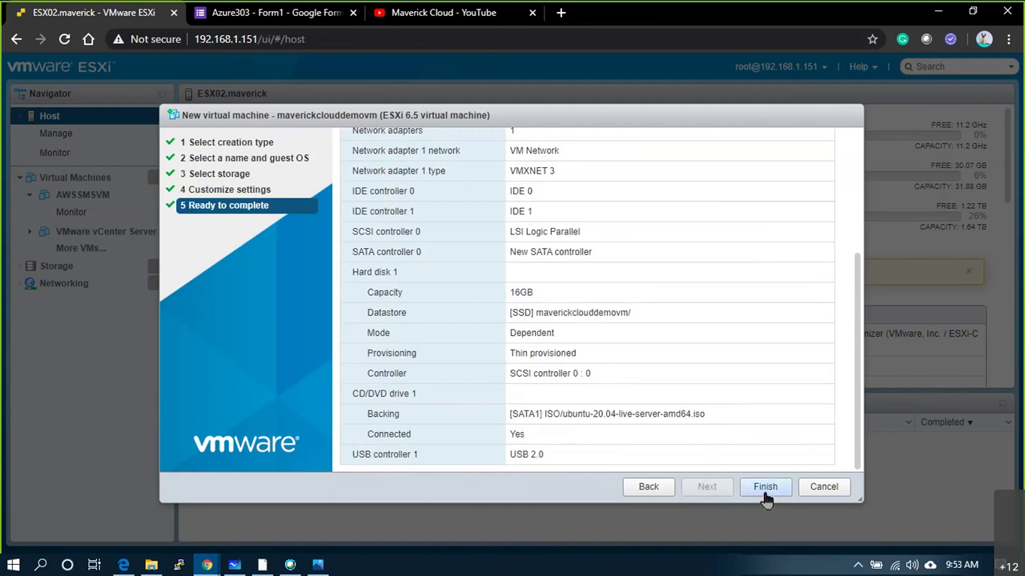
{"action": "scroll", "coordinate": [764, 408], "scroll_direction": "up", "scroll_amount": 3}
{"action": "scroll", "coordinate": [764, 404], "scroll_direction": "down", "scroll_amount": 3}
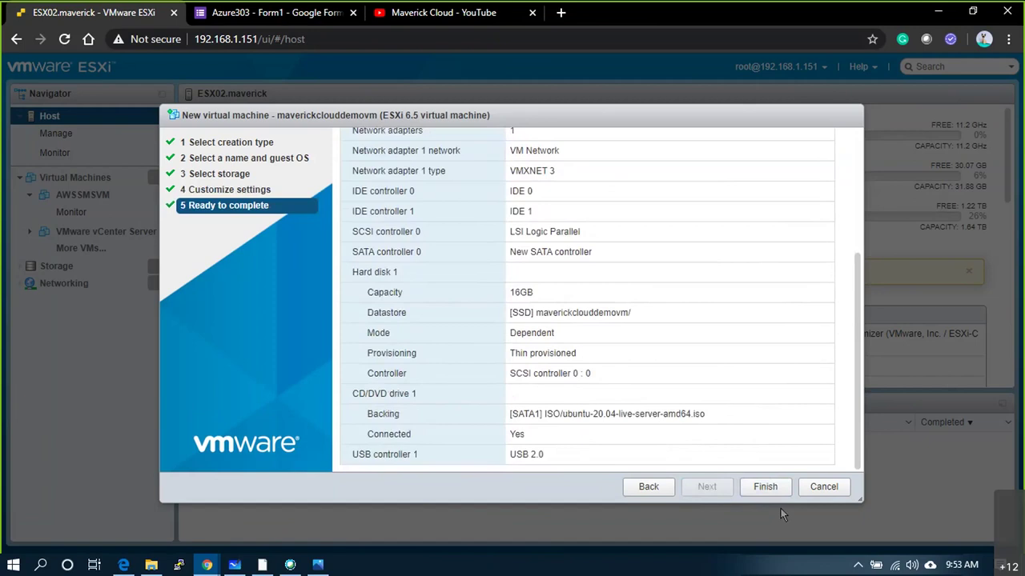
Create the VM, open maverickclouddemovm from the Virtual Machines list, and power it on
{"action": "left_click", "coordinate": [765, 487]}
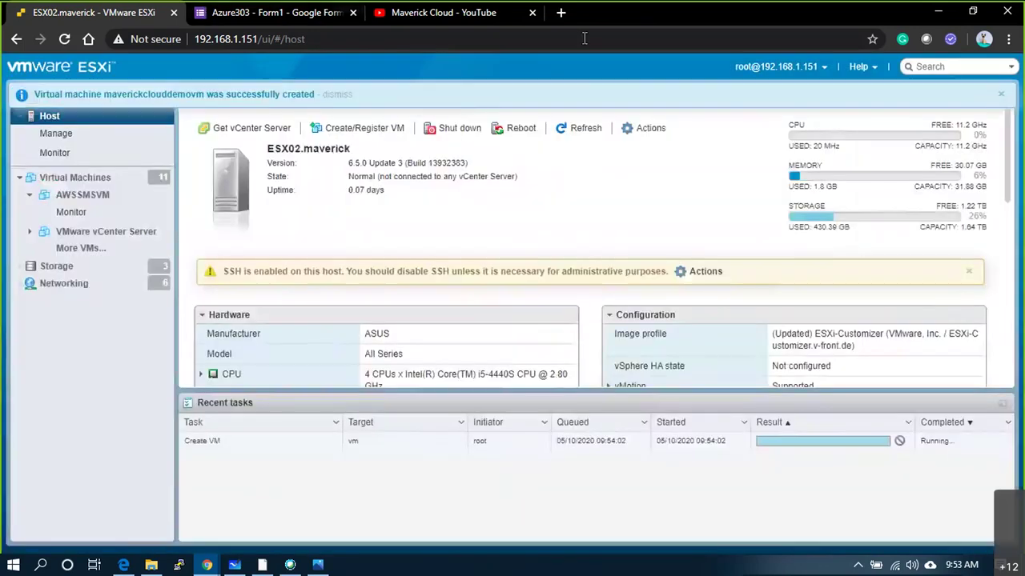
{"action": "left_click", "coordinate": [48, 175]}
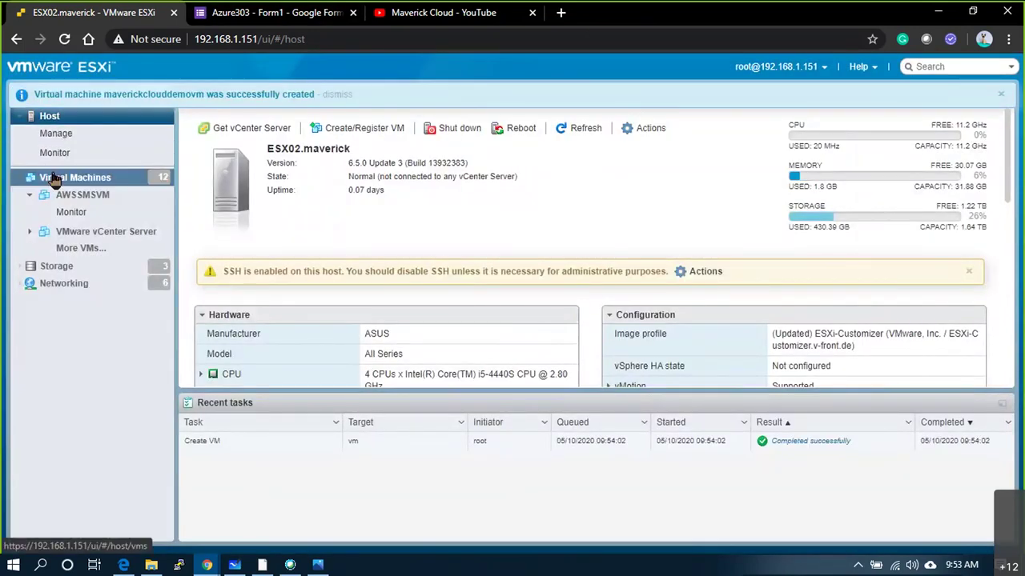
{"action": "scroll", "coordinate": [335, 254], "scroll_direction": "down", "scroll_amount": 2}
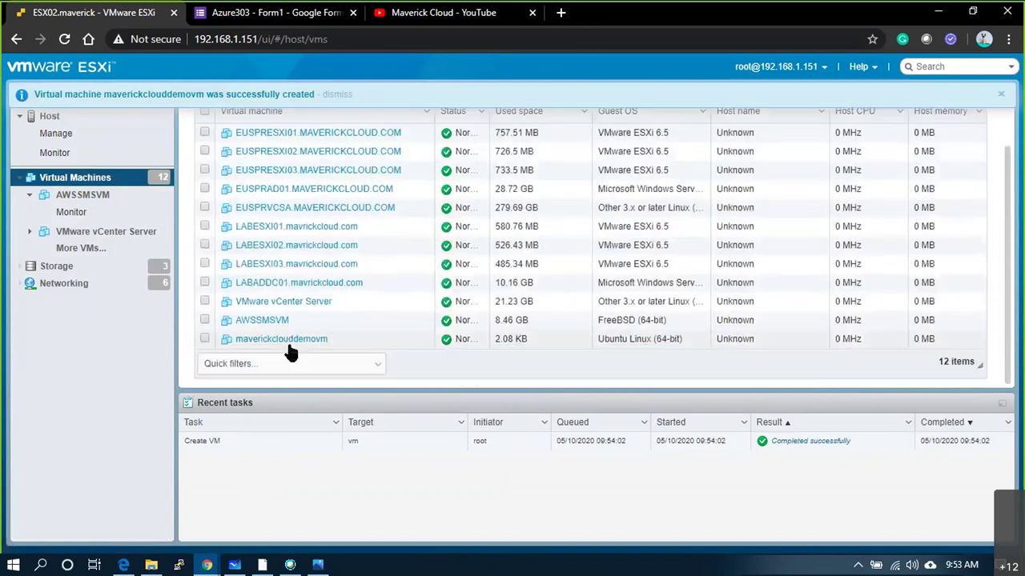
{"action": "left_click", "coordinate": [286, 333]}
{"action": "left_click", "coordinate": [346, 125]}
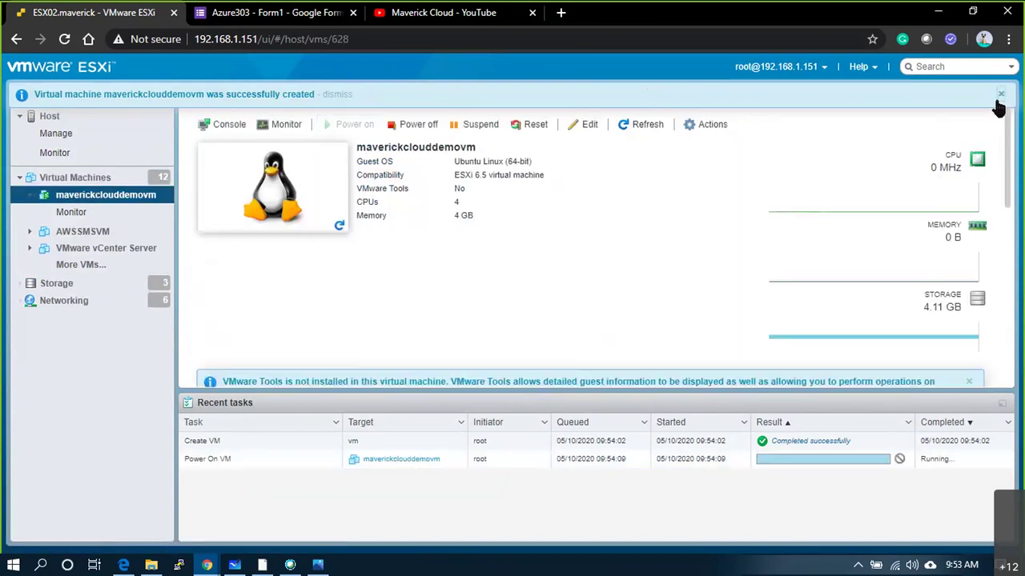
Launch the VM's remote console, then return to the ESXi browser window
{"action": "left_click", "coordinate": [227, 126]}
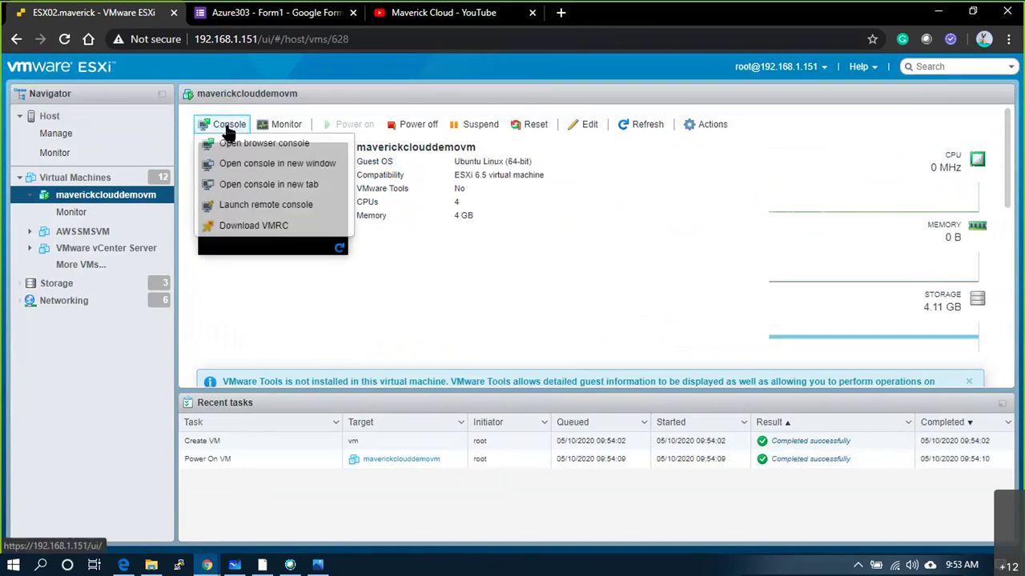
{"action": "left_click", "coordinate": [246, 207]}
{"action": "left_click", "coordinate": [508, 142]}
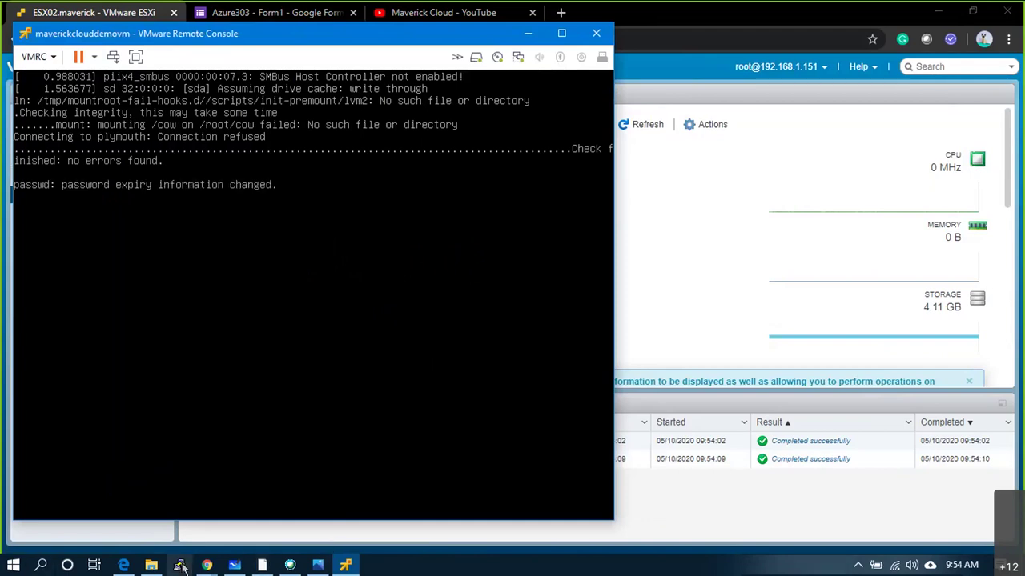
{"action": "mouse_move", "coordinate": [206, 565]}
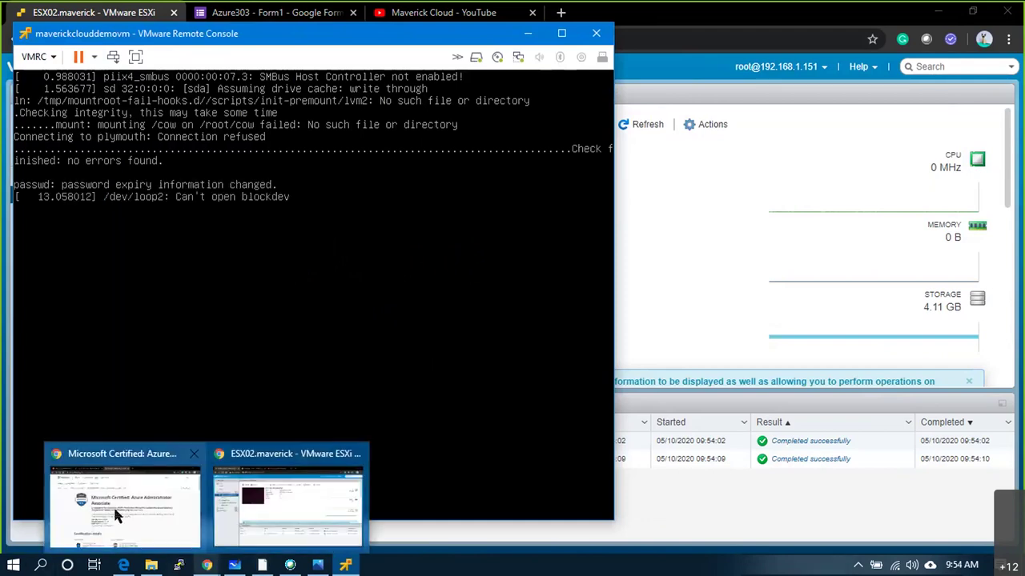
{"action": "left_click", "coordinate": [229, 508]}
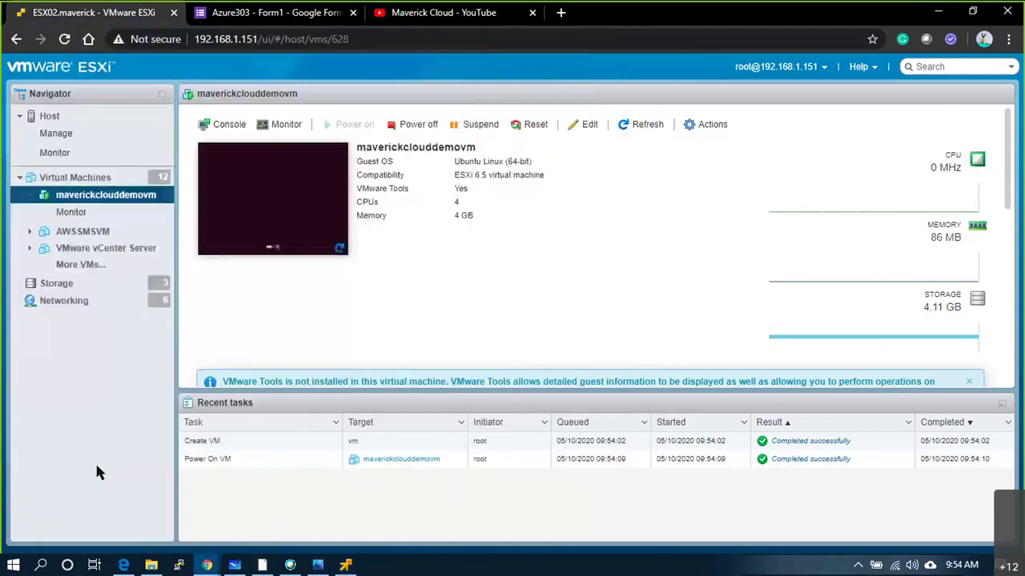
Switch to the AWS Management Console and open the EC2 service
{"action": "key", "text": "alt+Tab"}
{"action": "left_click", "coordinate": [119, 21]}
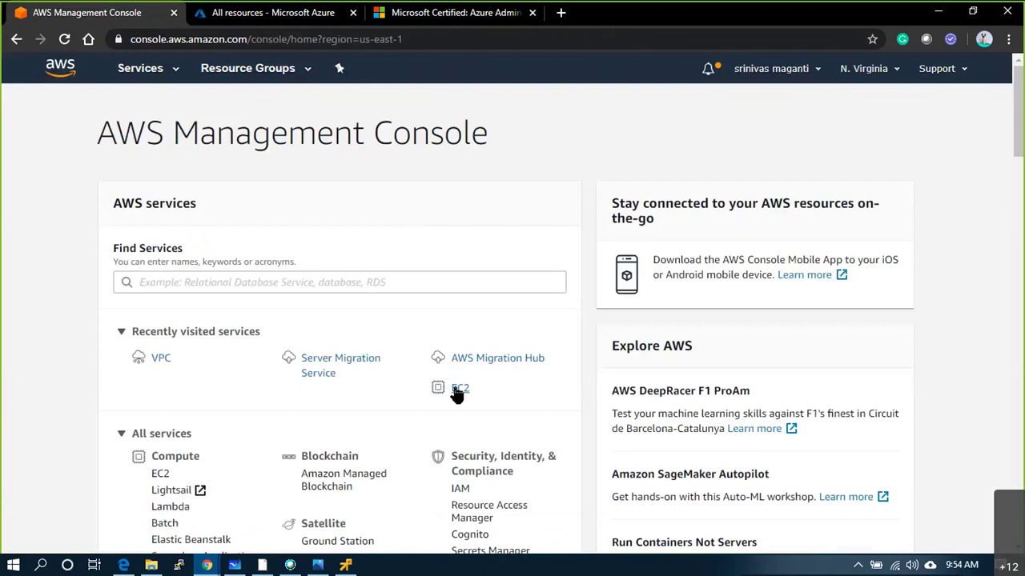
{"action": "left_click", "coordinate": [454, 391]}
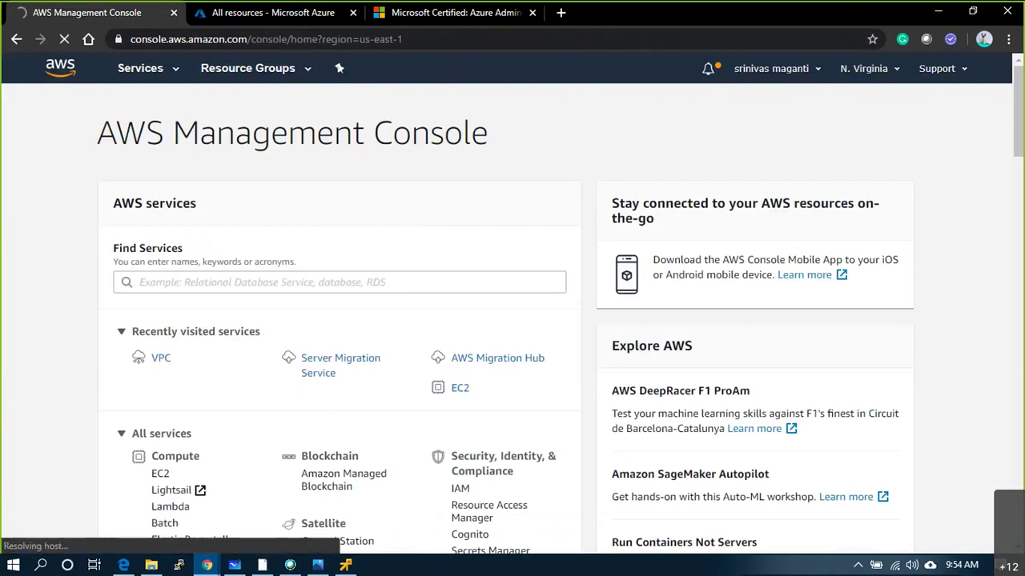
{"action": "left_click", "coordinate": [252, 16]}
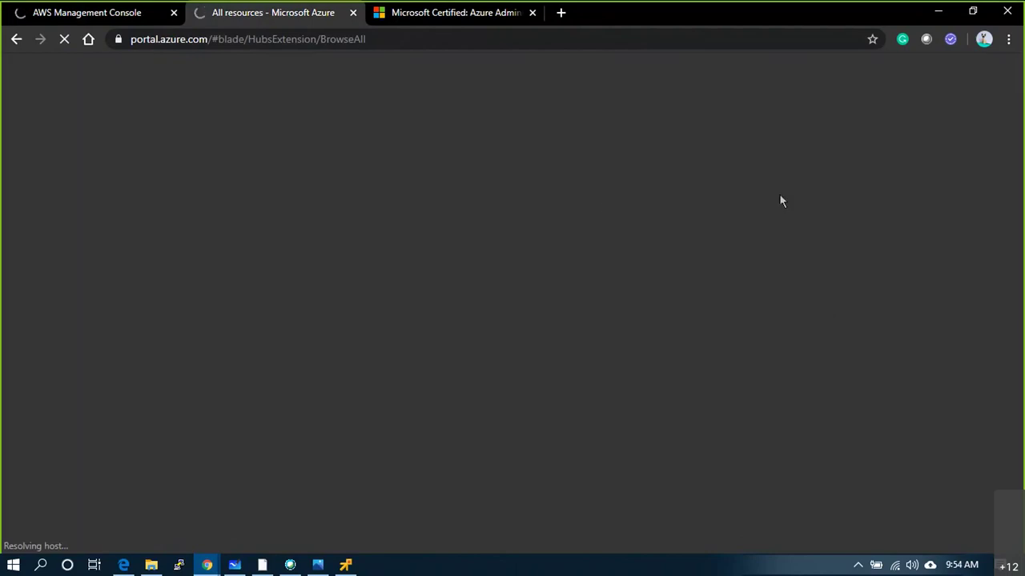
{"action": "left_click", "coordinate": [35, 10]}
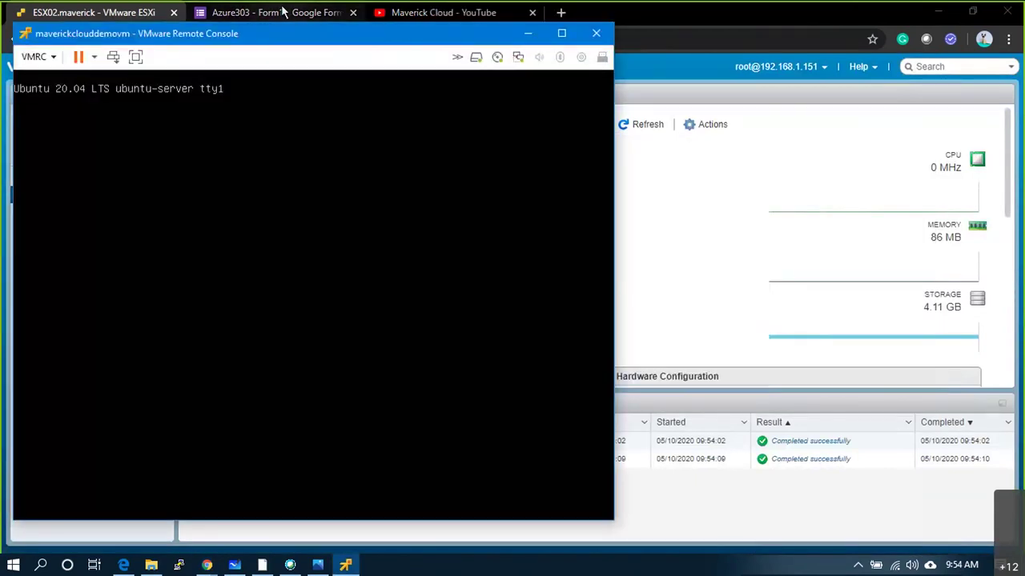
From the EC2 Instances list, start launching a new instance
{"action": "left_click", "coordinate": [529, 38]}
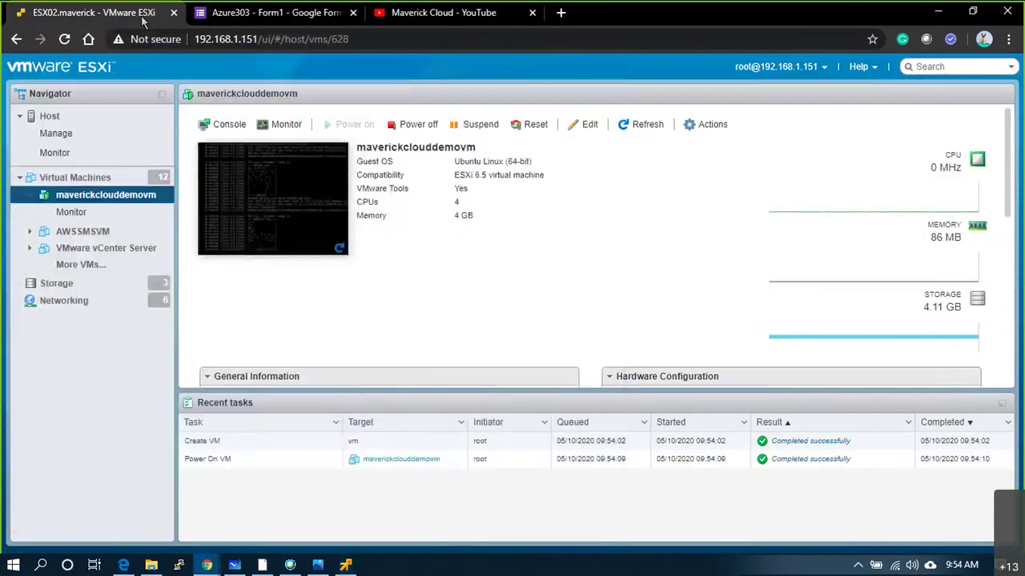
{"action": "key", "text": "alt+Tab"}
{"action": "key", "text": "alt+Tab"}
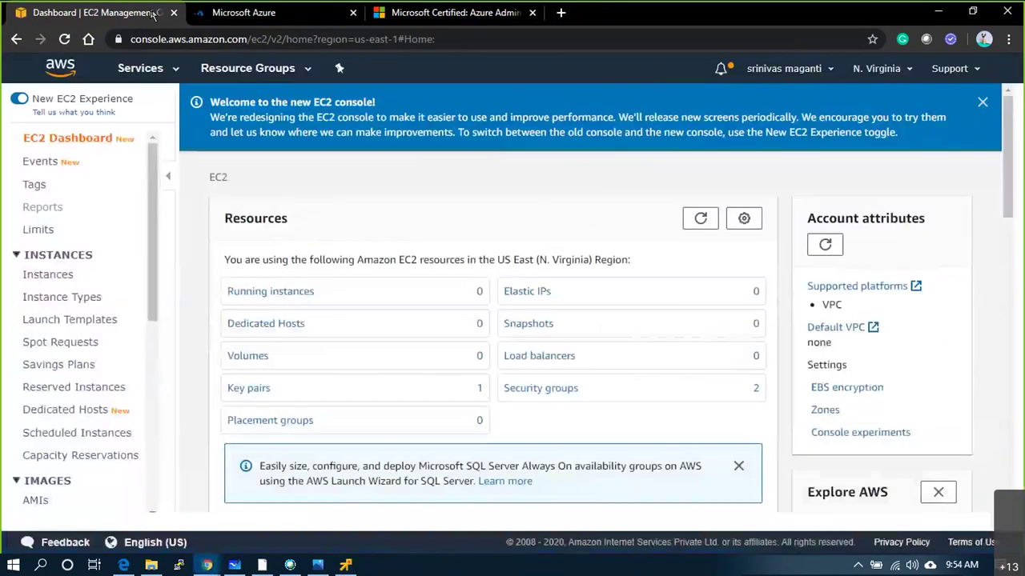
{"action": "left_click", "coordinate": [27, 280]}
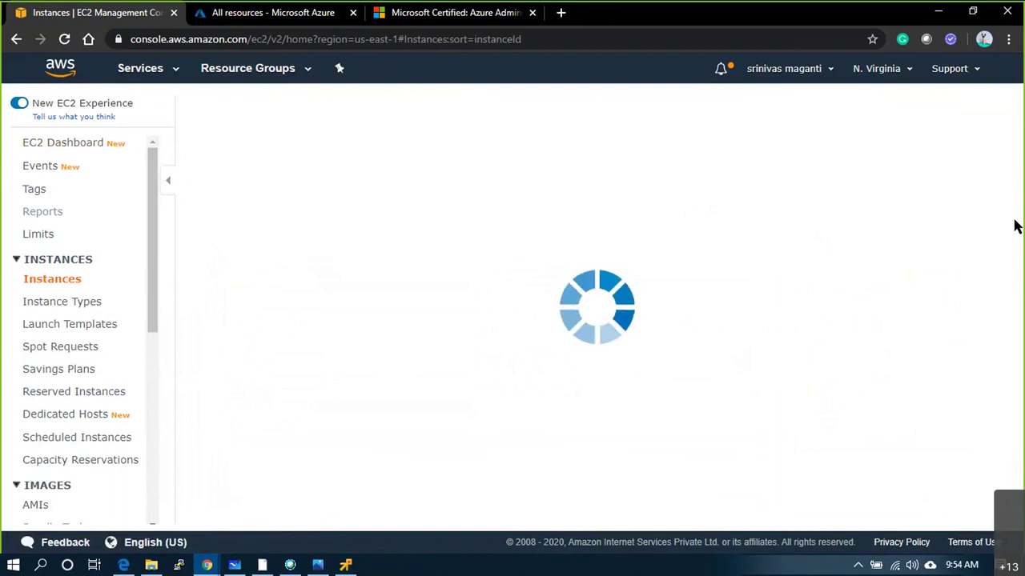
{"action": "left_click", "coordinate": [610, 261]}
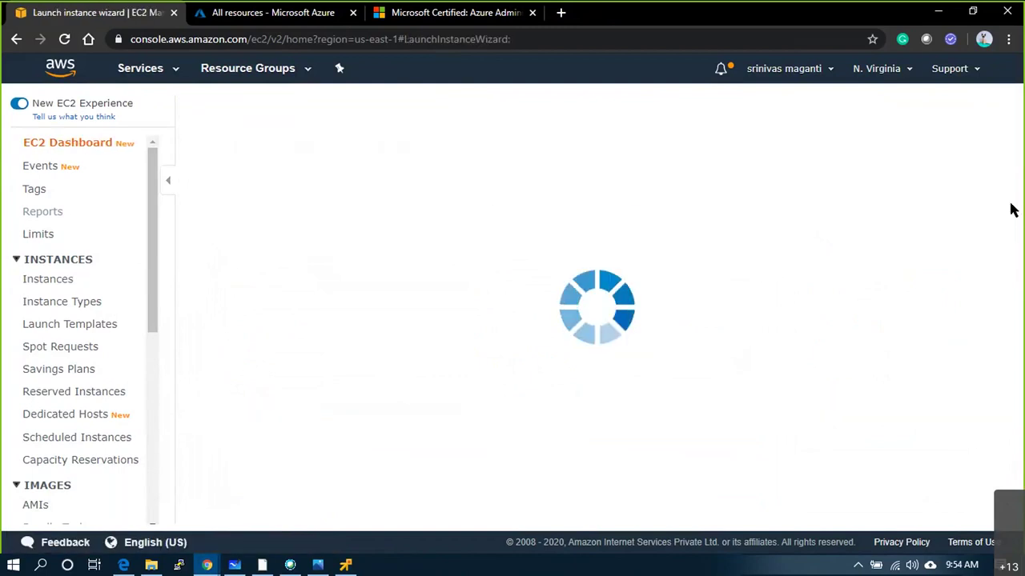
{"action": "scroll", "coordinate": [718, 345], "scroll_direction": "down", "scroll_amount": 3}
Search the AMIs for 'ubun' and select the Ubuntu Server 18.04 LTS image
{"action": "scroll", "coordinate": [480, 320], "scroll_direction": "up", "scroll_amount": 3}
{"action": "left_click", "coordinate": [252, 208]}
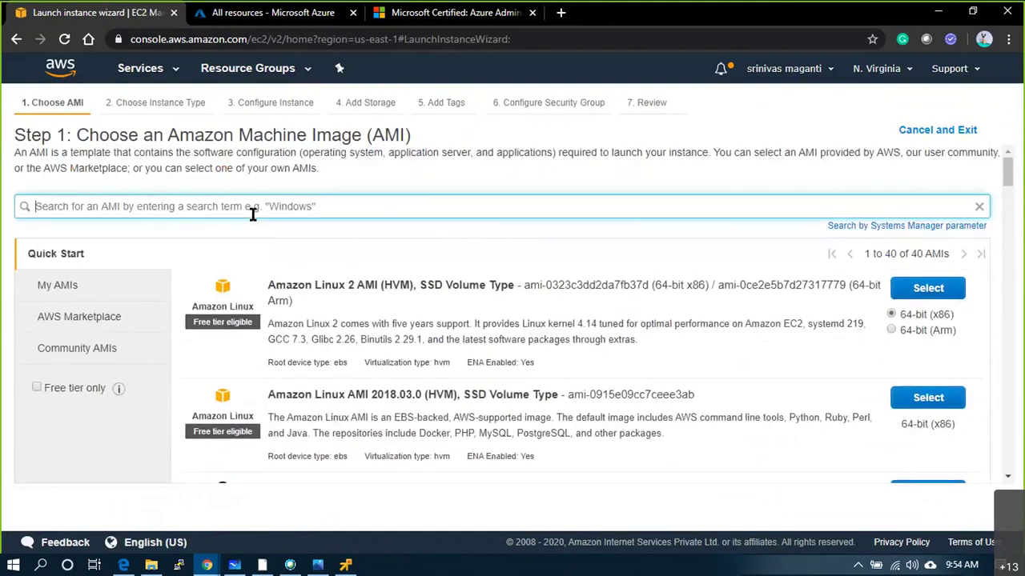
{"action": "type", "text": "ubun"}
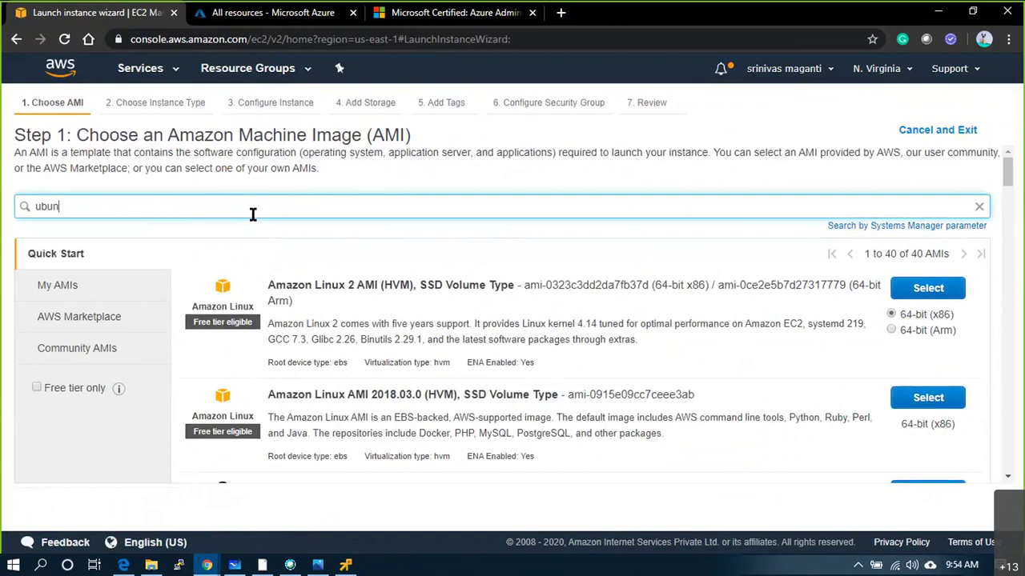
{"action": "key", "text": "Return"}
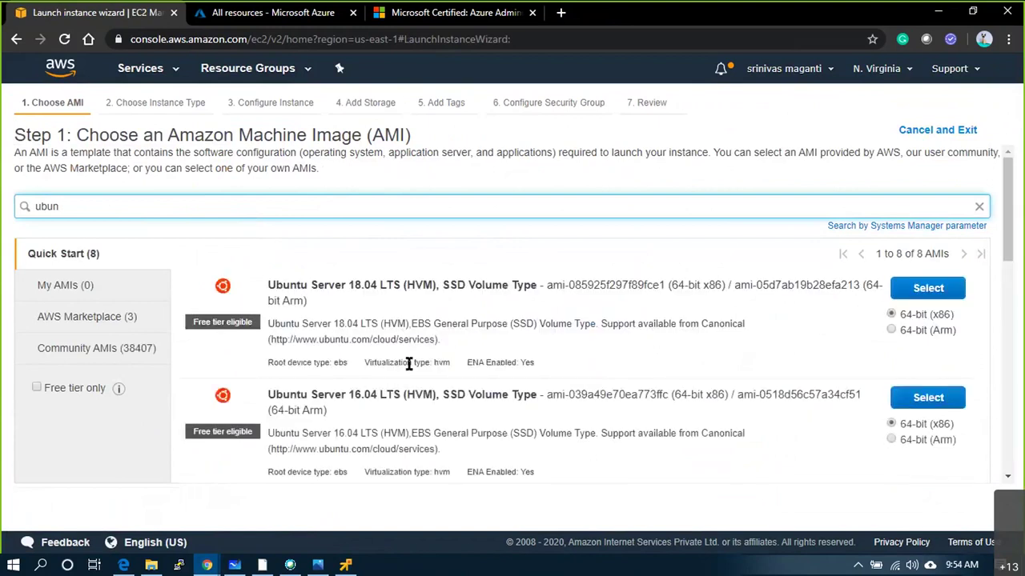
{"action": "left_click_drag", "start_coordinate": [355, 285], "coordinate": [393, 285]}
{"action": "scroll", "coordinate": [339, 393], "scroll_direction": "down", "scroll_amount": 4}
{"action": "scroll", "coordinate": [440, 368], "scroll_direction": "up", "scroll_amount": 4}
{"action": "scroll", "coordinate": [446, 373], "scroll_direction": "down", "scroll_amount": 4}
{"action": "scroll", "coordinate": [444, 362], "scroll_direction": "down", "scroll_amount": 5}
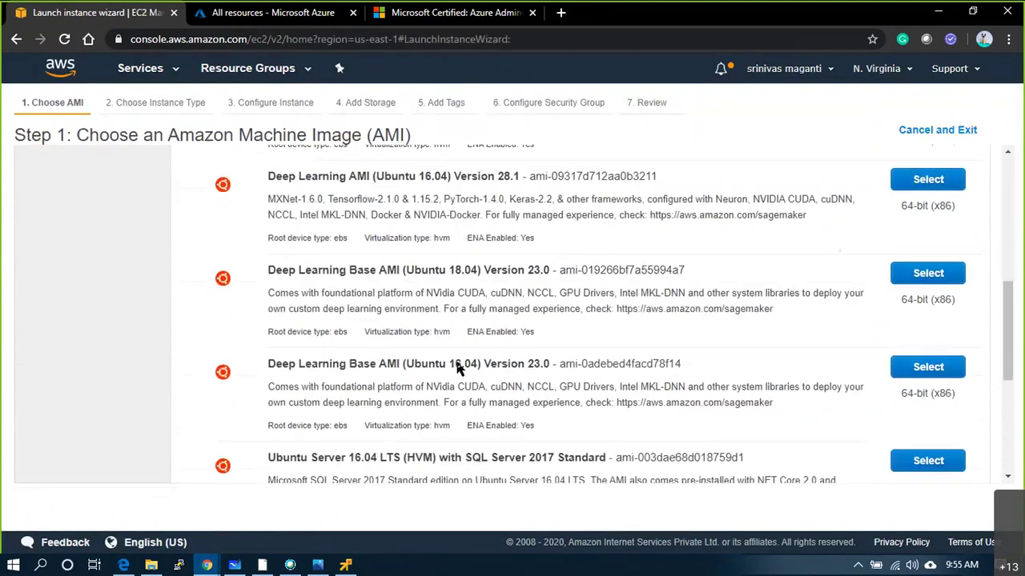
{"action": "scroll", "coordinate": [457, 357], "scroll_direction": "up", "scroll_amount": 1}
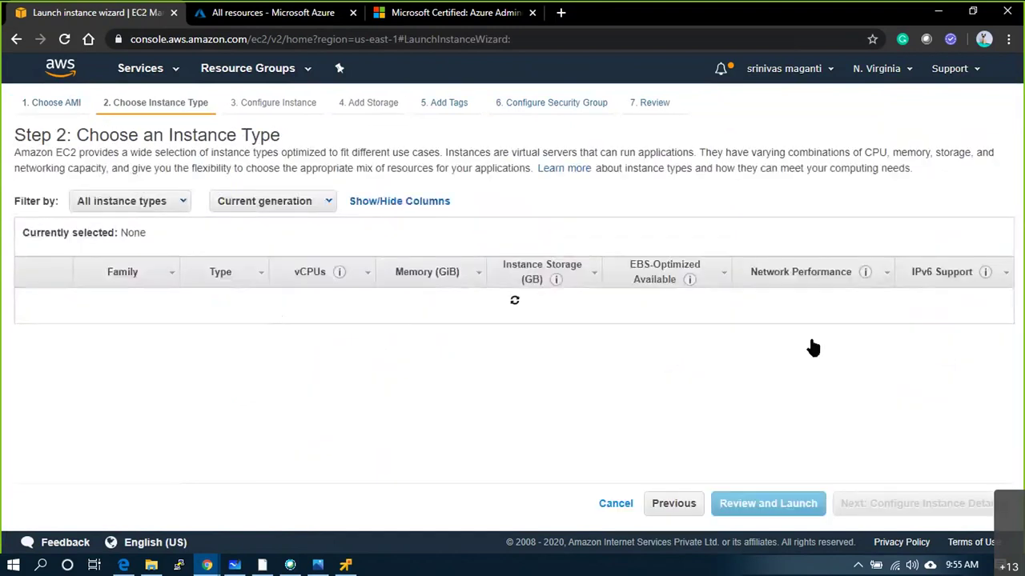
Choose the only available subnet and enable auto-assign public IP for the instance
{"action": "left_click", "coordinate": [872, 504]}
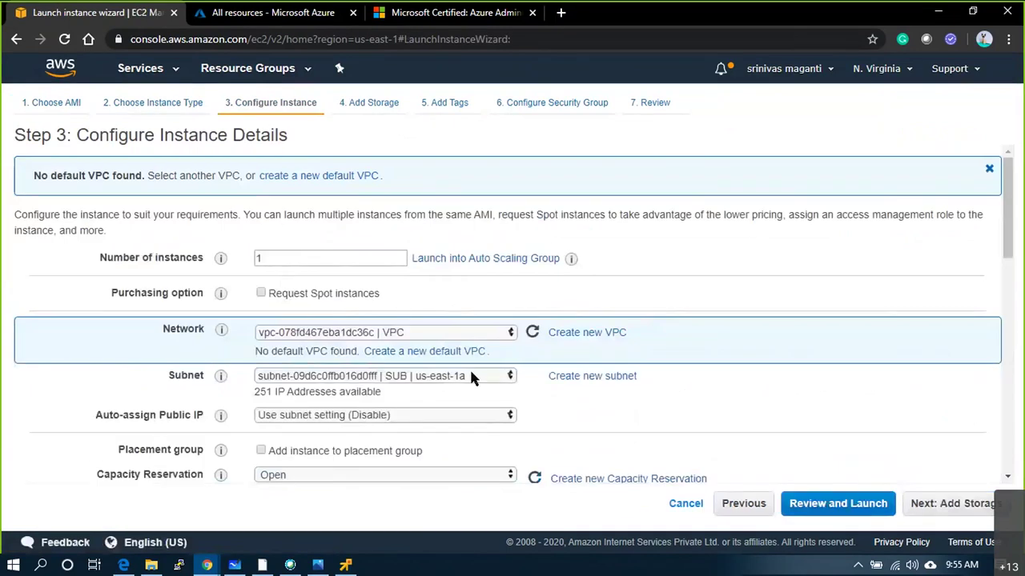
{"action": "left_click", "coordinate": [471, 375]}
{"action": "left_click", "coordinate": [422, 390]}
{"action": "left_click", "coordinate": [384, 415]}
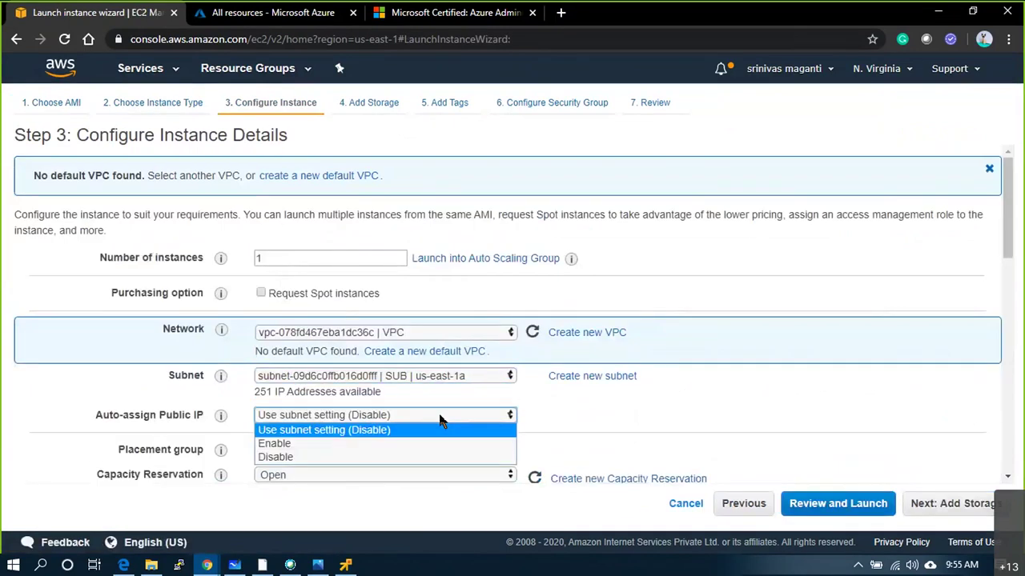
{"action": "left_click", "coordinate": [316, 444]}
Enter user data: #!/bin/bash, apt-get update -y, apt-get install nginx -y, and a service nginx start line
{"action": "scroll", "coordinate": [481, 385], "scroll_direction": "down", "scroll_amount": 10}
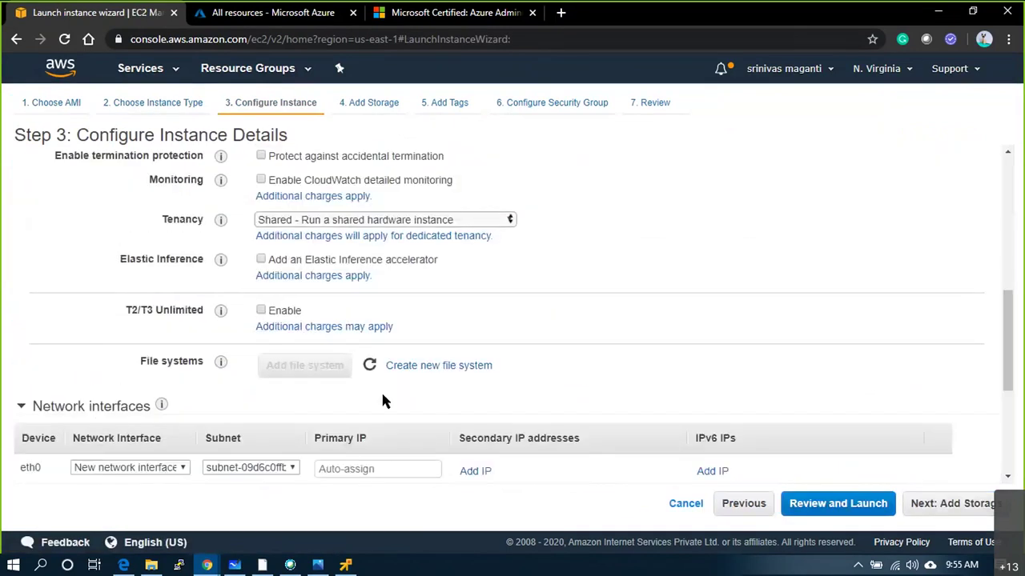
{"action": "left_click", "coordinate": [473, 436]}
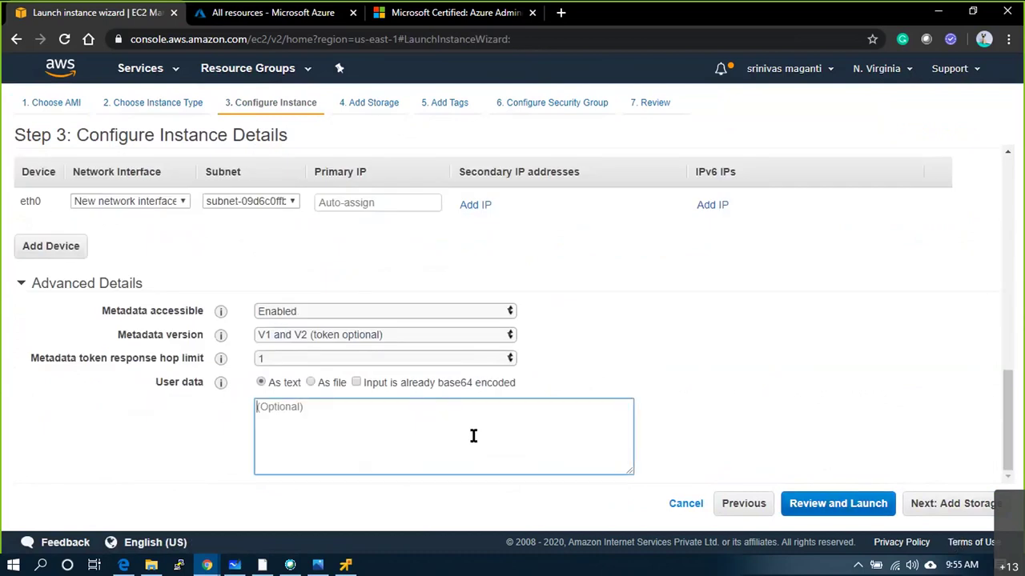
{"action": "type", "text": "#bin"}
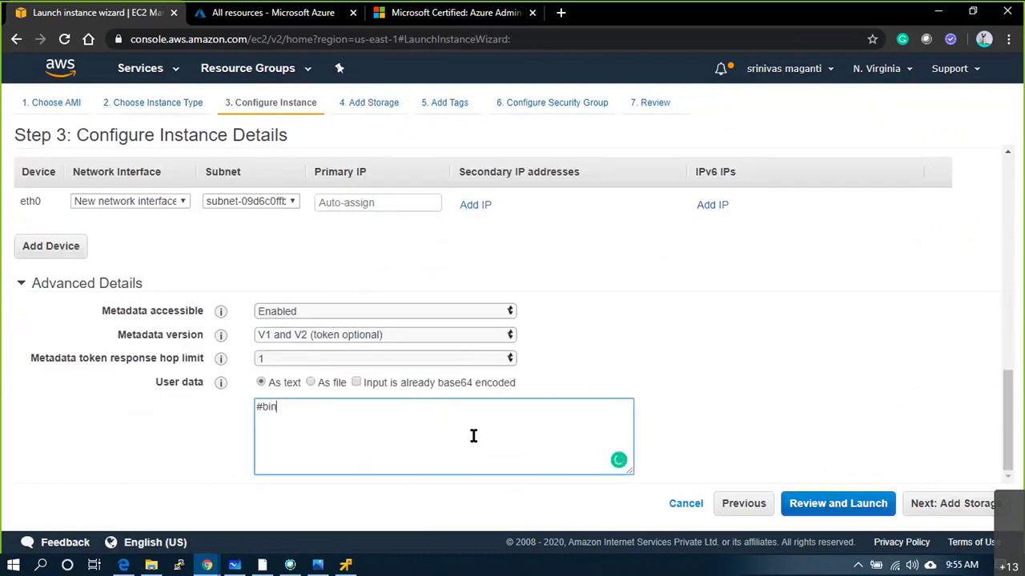
{"action": "key", "text": "BackSpace"}
{"action": "key", "text": "BackSpace"}
{"action": "key", "text": "BackSpace"}
{"action": "type", "text": "!bin/n"}
{"action": "key", "text": "BackSpace"}
{"action": "type", "text": "bash"}
{"action": "key", "text": "Return"}
{"action": "type", "text": "apt-get update -"}
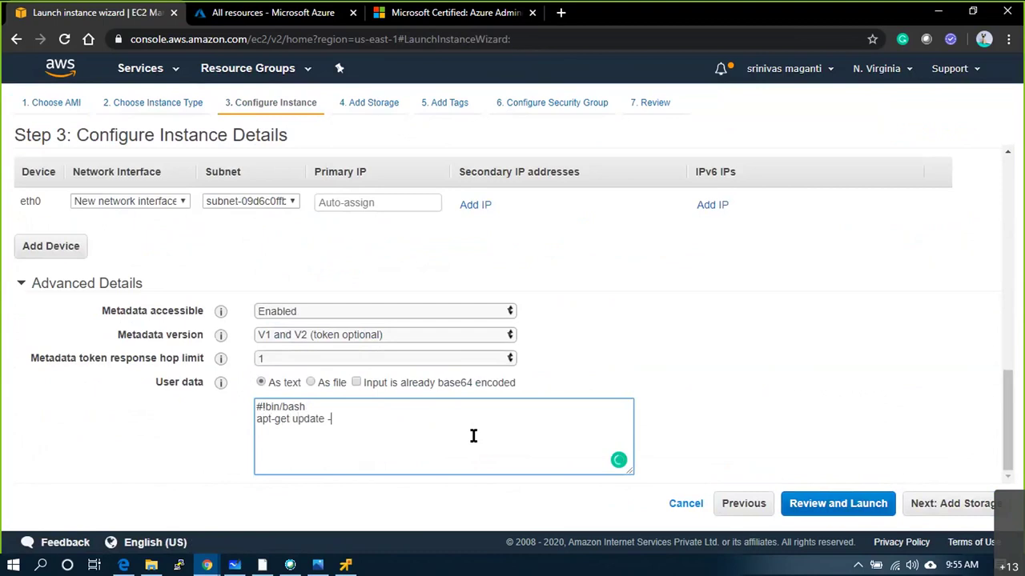
{"action": "type", "text": "y"}
{"action": "key", "text": "Return"}
{"action": "type", "text": "apt-get install nginx -y"}
{"action": "key", "text": "Return"}
{"action": "type", "text": "service nginx starr"}
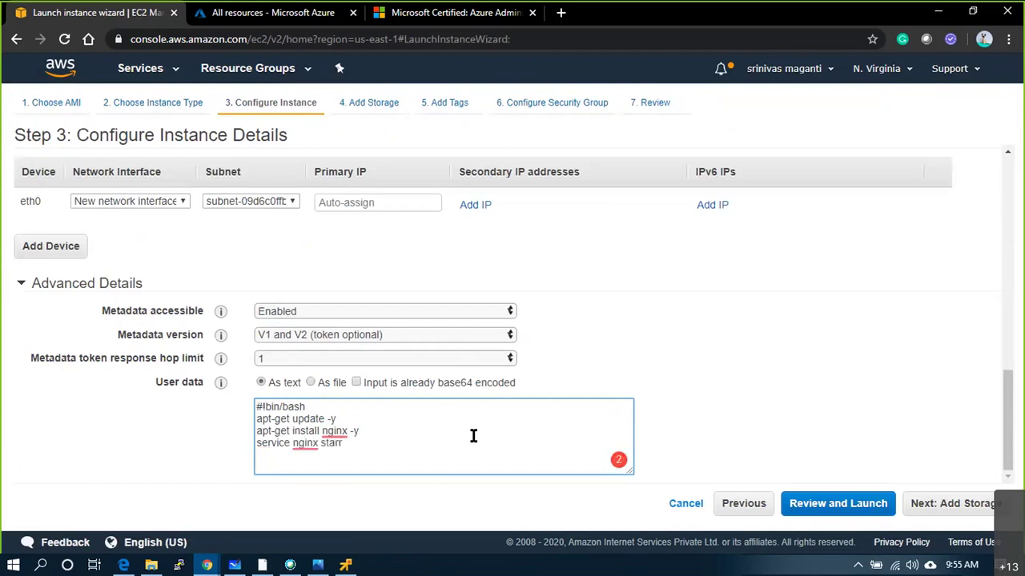
Skip past storage and tags and assign the existing security group SG1
{"action": "left_click", "coordinate": [916, 504]}
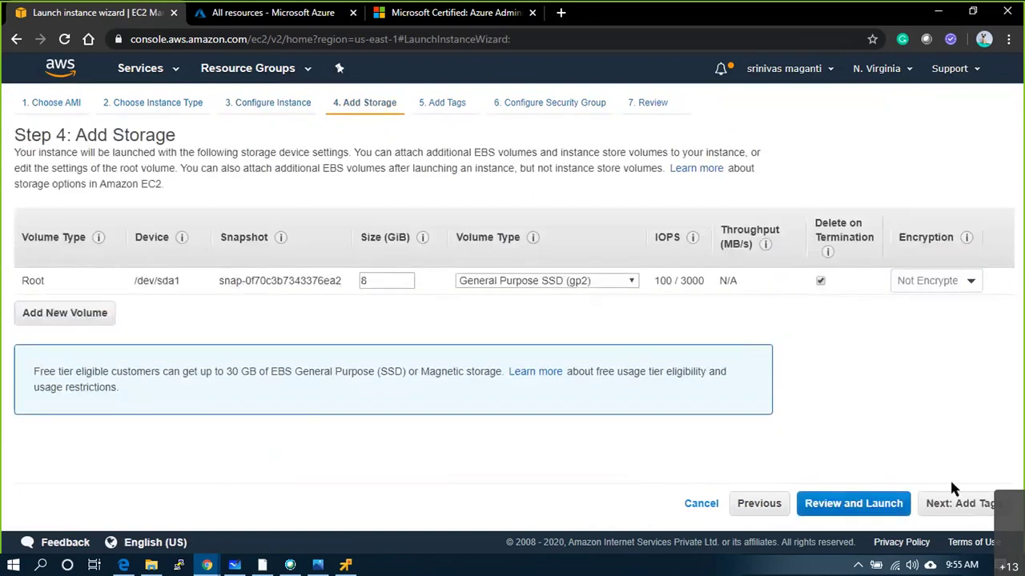
{"action": "left_click", "coordinate": [953, 504]}
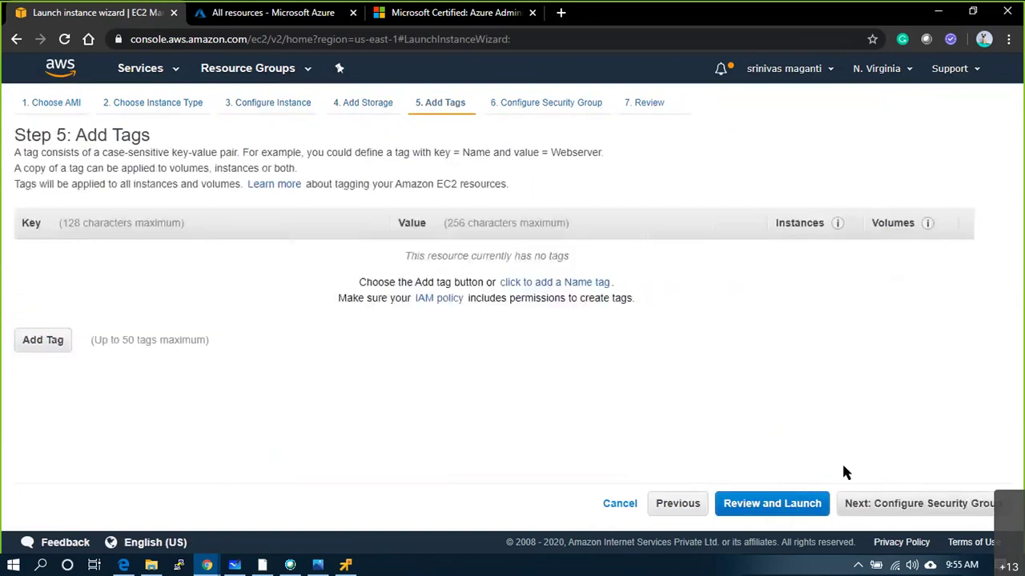
{"action": "left_click", "coordinate": [922, 508]}
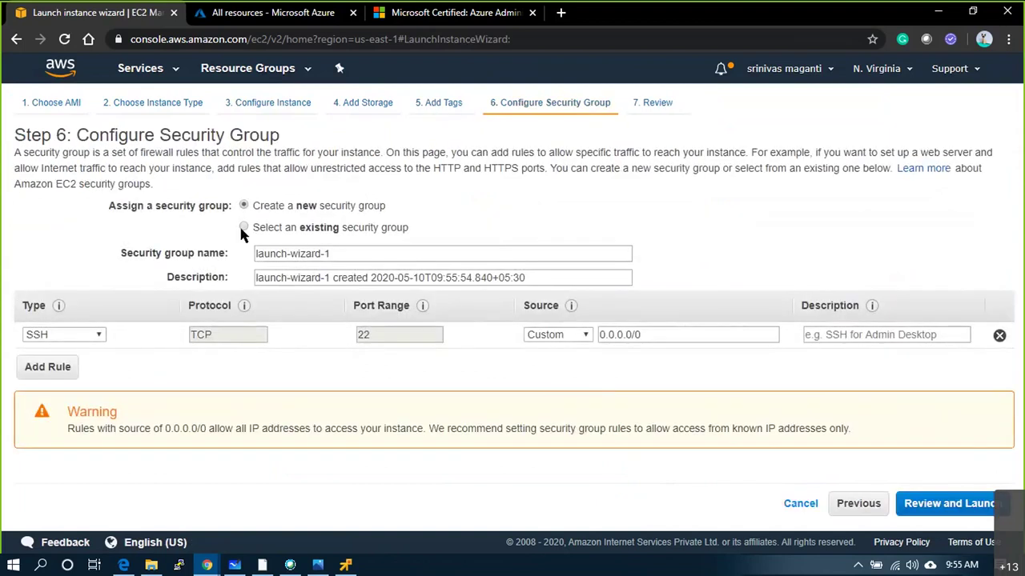
{"action": "left_click", "coordinate": [244, 227]}
{"action": "left_click", "coordinate": [29, 310]}
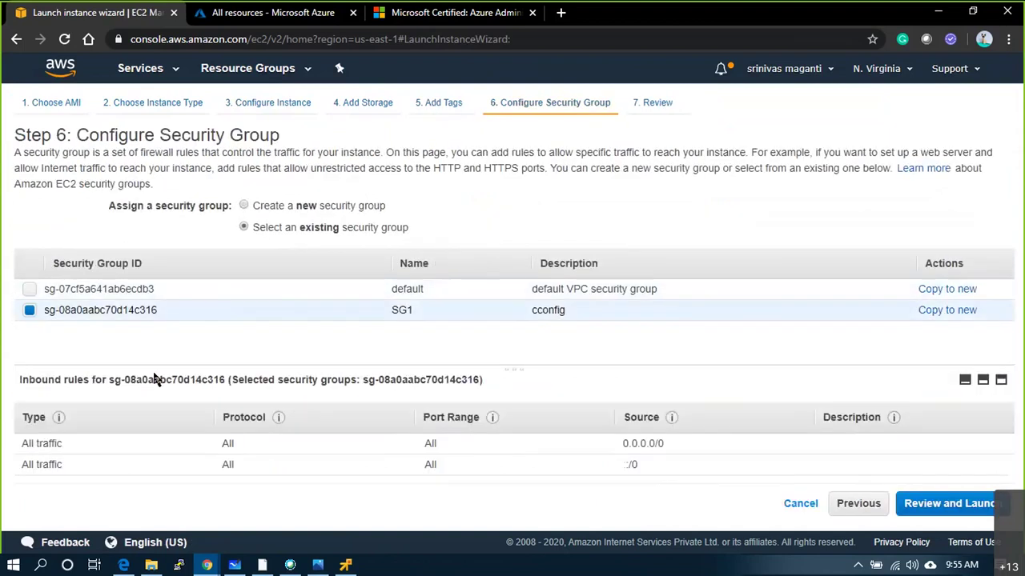
Review and launch the instance with the existing key pair
{"action": "left_click", "coordinate": [927, 517]}
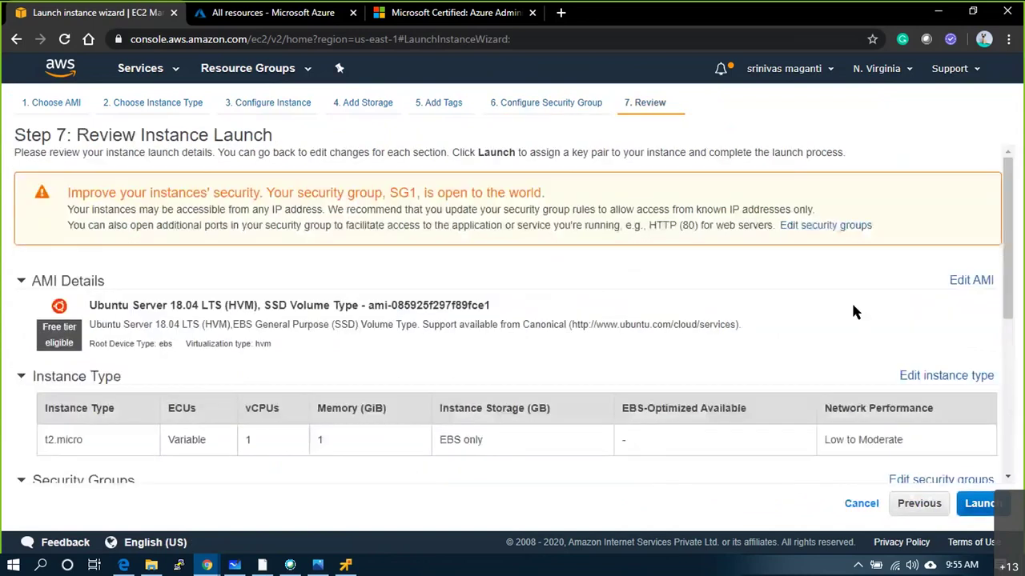
{"action": "scroll", "coordinate": [854, 309], "scroll_direction": "down", "scroll_amount": 5}
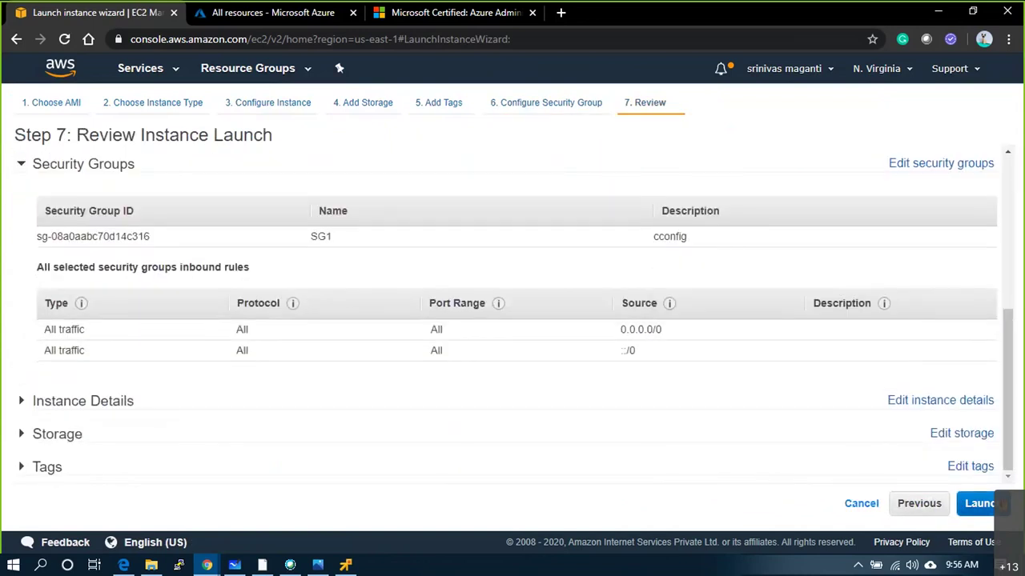
{"action": "left_click", "coordinate": [978, 504]}
{"action": "left_click", "coordinate": [666, 438]}
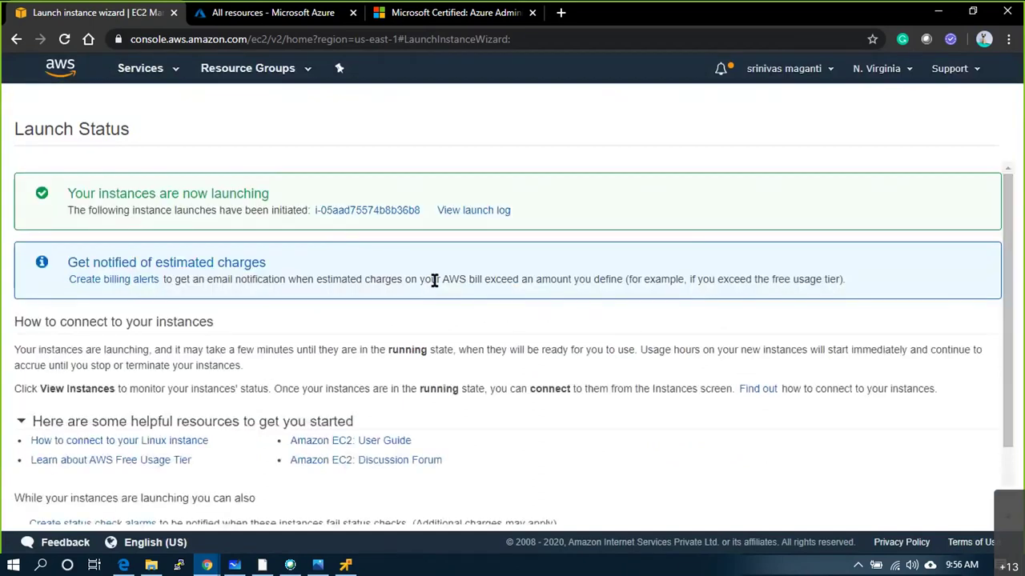
{"action": "scroll", "coordinate": [434, 292], "scroll_direction": "down", "scroll_amount": 1}
{"action": "scroll", "coordinate": [552, 415], "scroll_direction": "up", "scroll_amount": 1}
Open Virtual machines in the Azure portal, then bring the VM's remote console to the front
{"action": "left_click", "coordinate": [260, 13]}
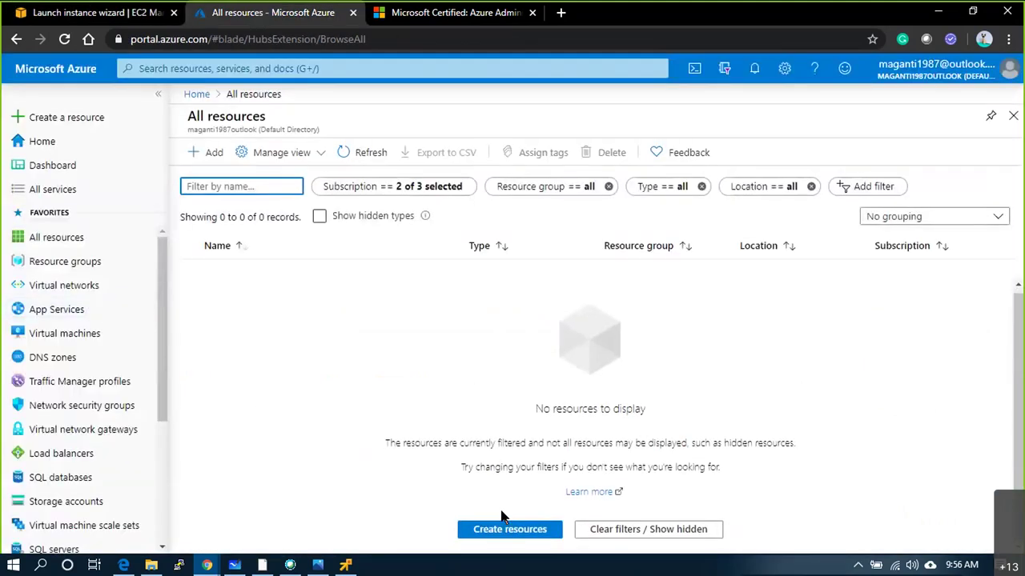
{"action": "left_click", "coordinate": [34, 334]}
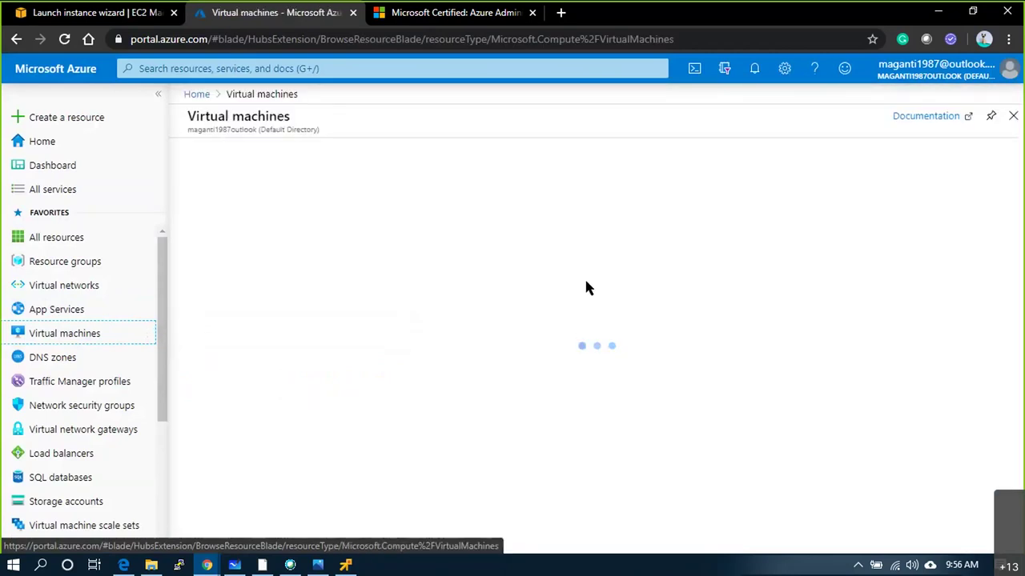
{"action": "left_click", "coordinate": [344, 566]}
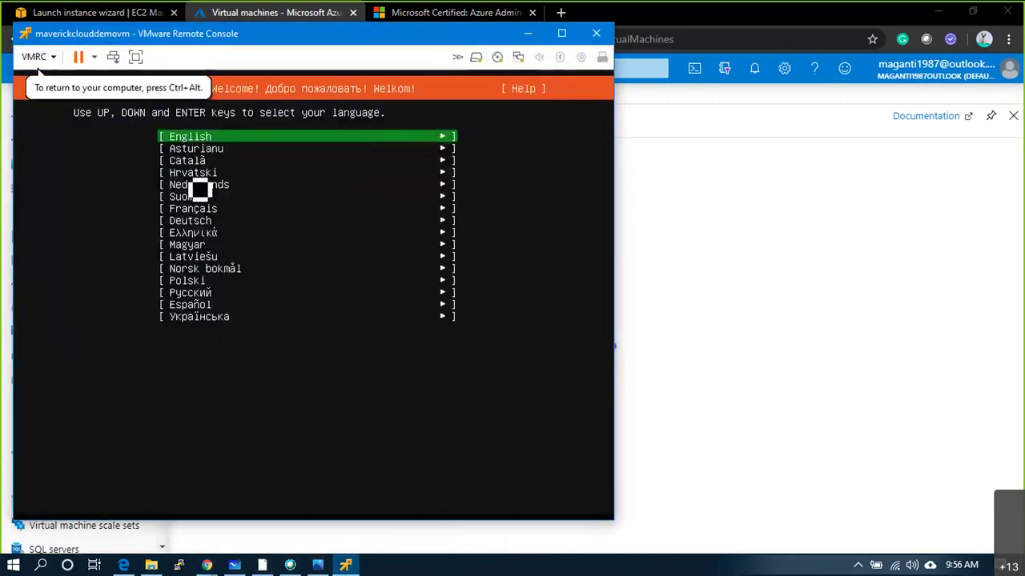
Keep English language and English (US) keyboard, then open ens160's IPv4 settings
{"action": "key", "text": "Return"}
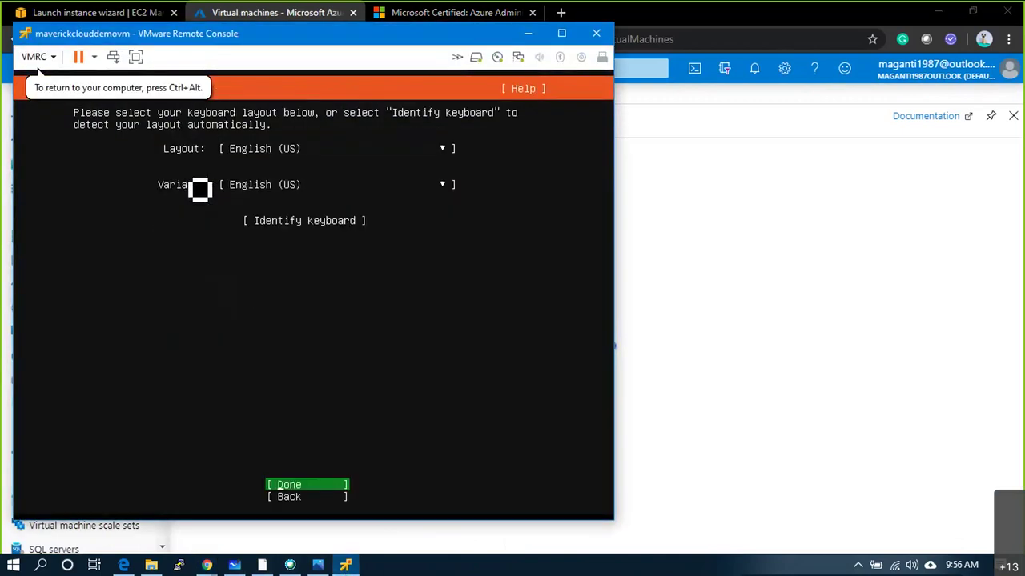
{"action": "key", "text": "Return"}
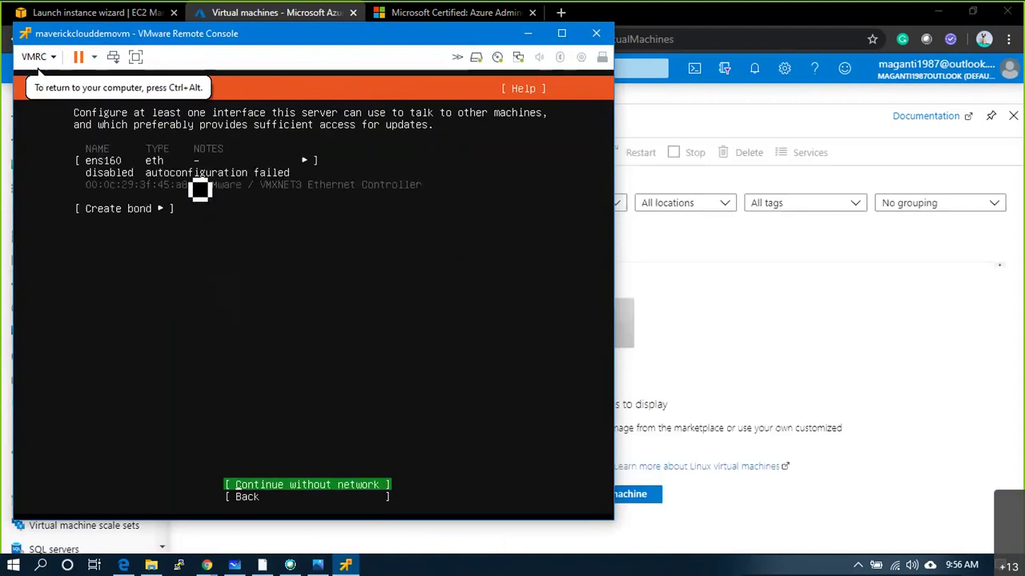
{"action": "key", "text": "Up"}
{"action": "key", "text": "Up"}
{"action": "key", "text": "Return"}
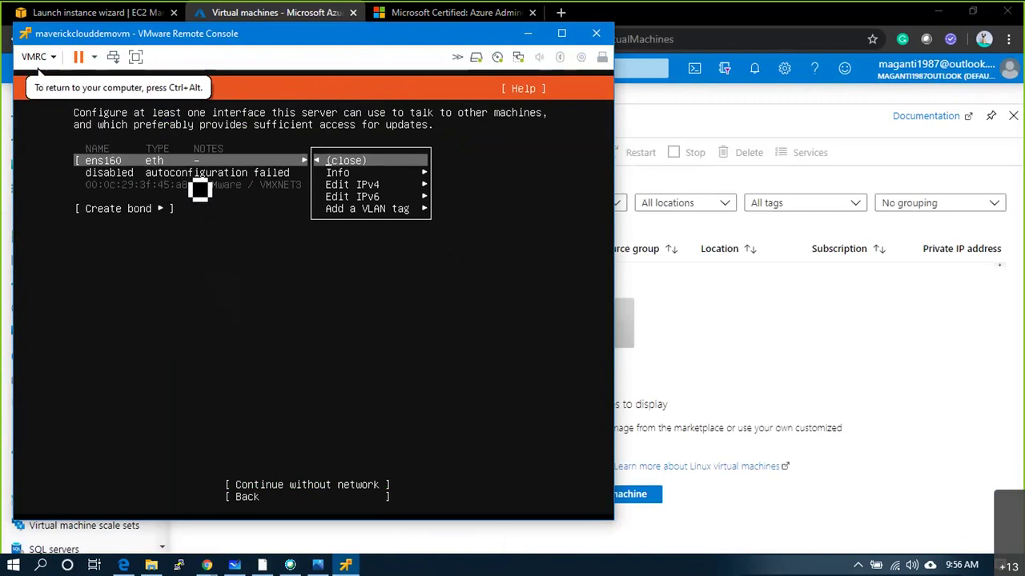
{"action": "key", "text": "Down"}
{"action": "key", "text": "Down"}
{"action": "key", "text": "Return"}
Set the ens160 IPv4 method to Manual with subnet 192.168.1.0/24
{"action": "key", "text": "Down"}
{"action": "key", "text": "Up"}
{"action": "key", "text": "Return"}
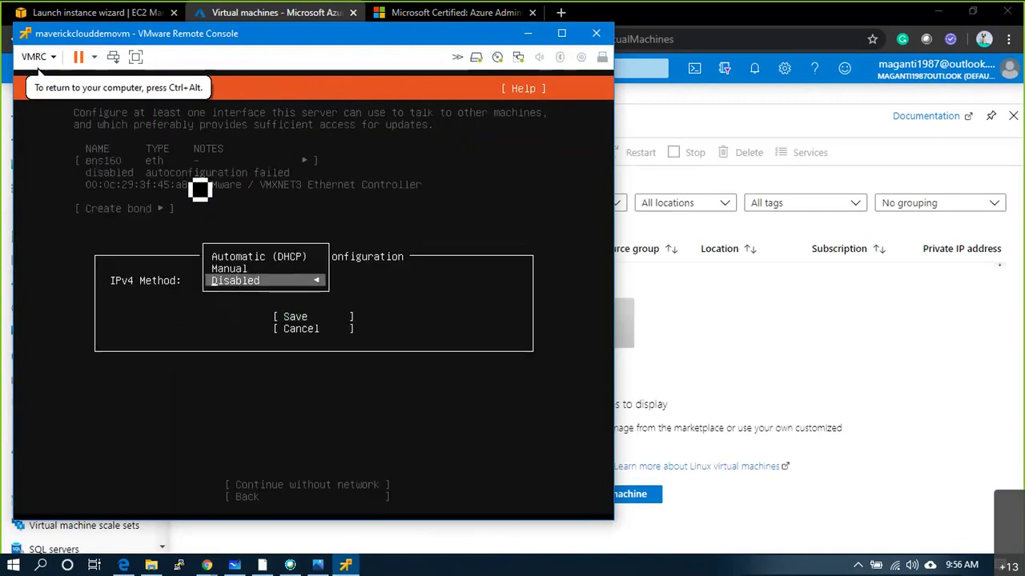
{"action": "key", "text": "Up"}
{"action": "key", "text": "Return"}
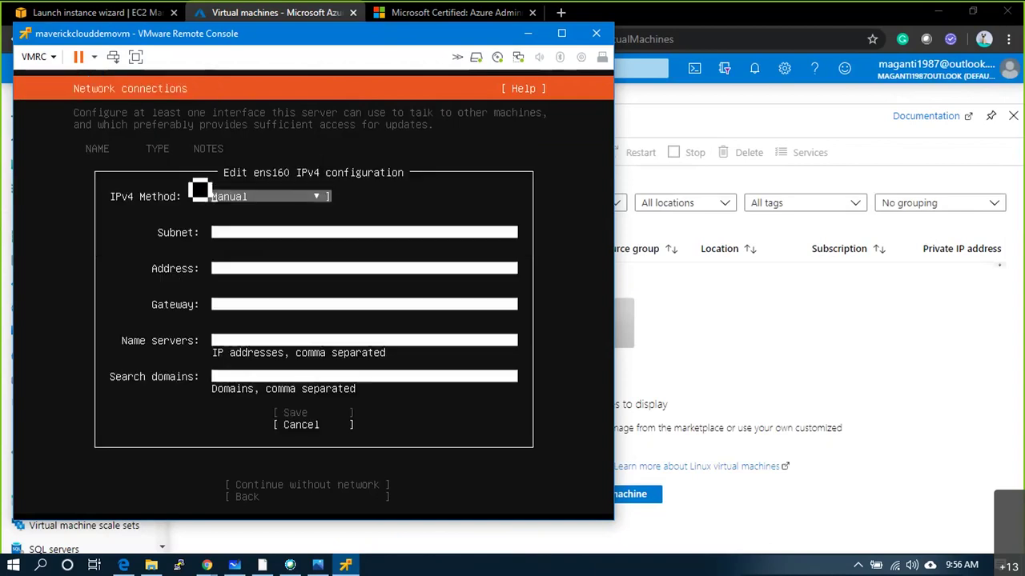
{"action": "key", "text": "Down"}
{"action": "type", "text": "192.168.10"}
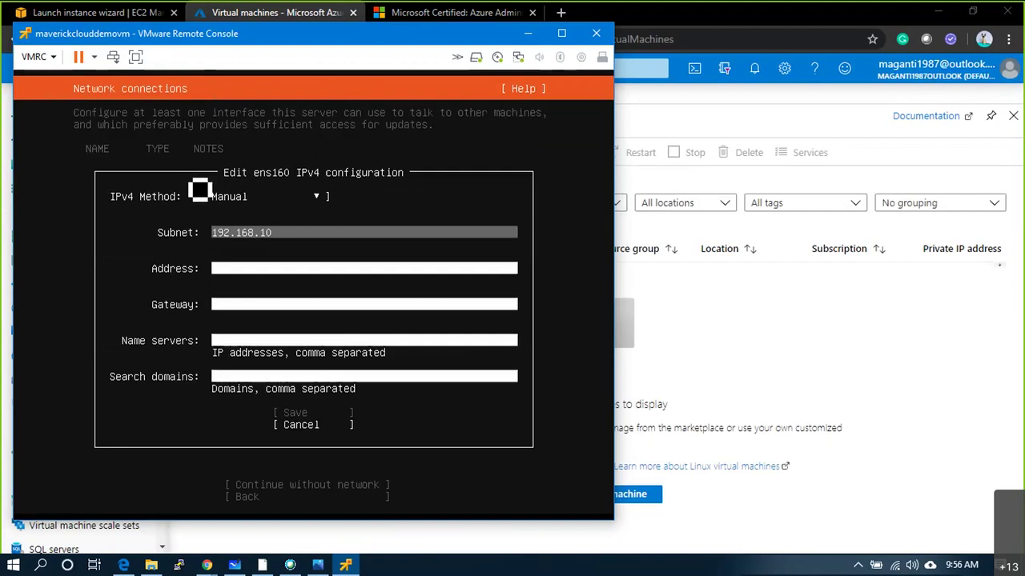
{"action": "key", "text": "BackSpace"}
{"action": "type", "text": ".0/24"}
Enter address 192.168.1.101, gateway 192.168.1.100, name server 8.8.8.8, and save
{"action": "key", "text": "Tab"}
{"action": "type", "text": "192.168.1.101"}
{"action": "key", "text": "Tab"}
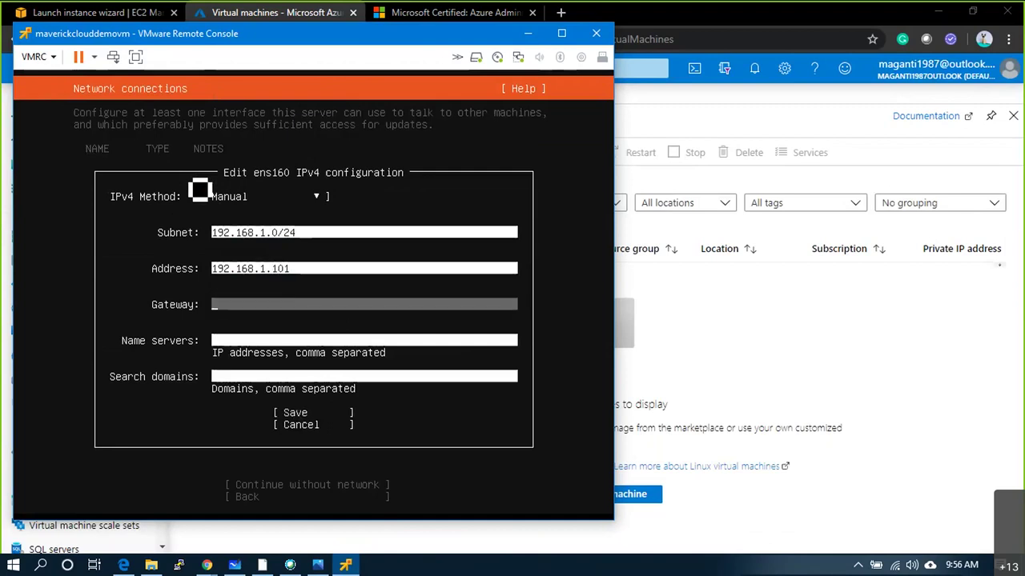
{"action": "type", "text": "192.168.1.100"}
{"action": "key", "text": "Tab"}
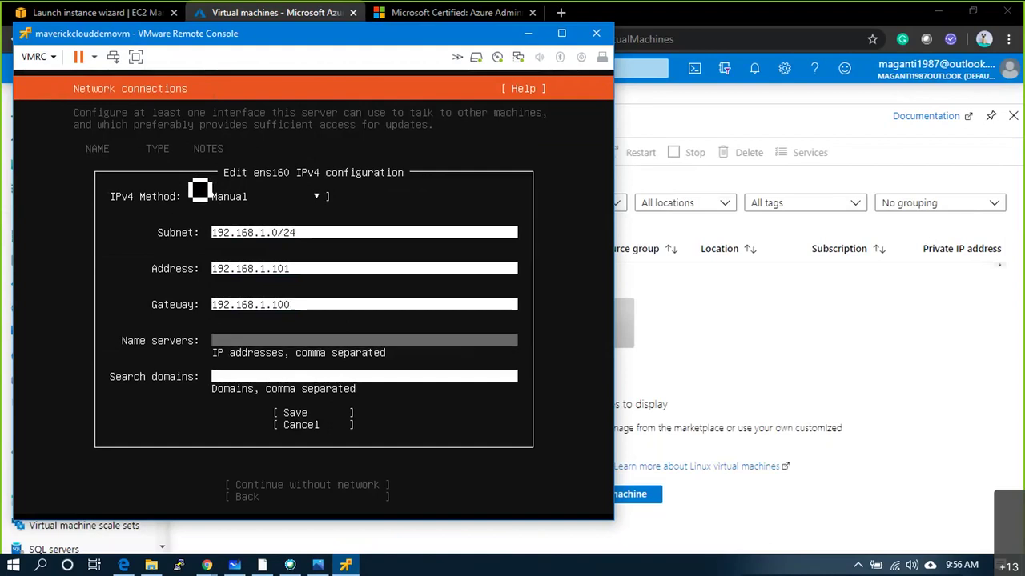
{"action": "type", "text": "8.8.8.8"}
{"action": "key", "text": "Tab"}
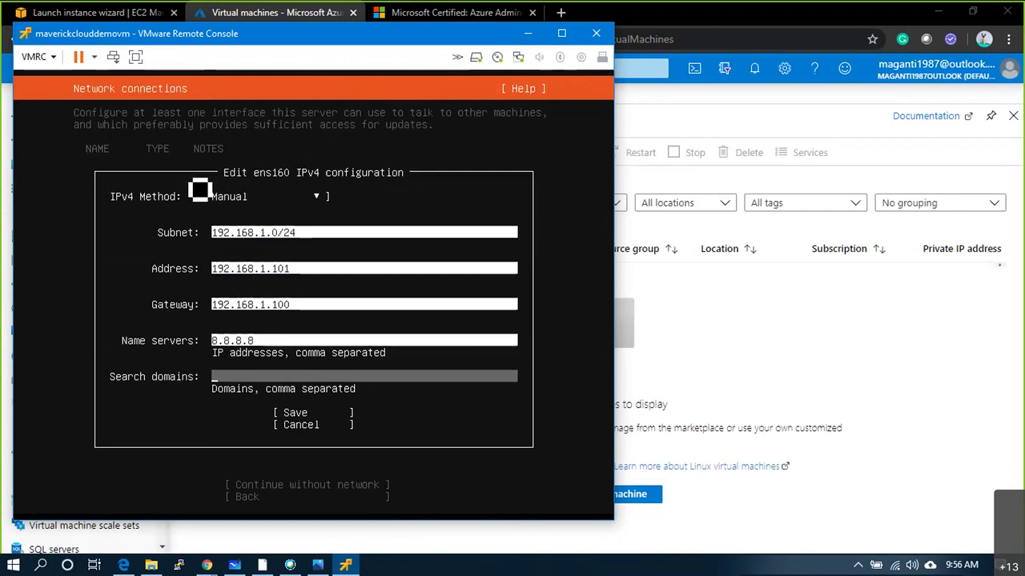
{"action": "key", "text": "Return"}
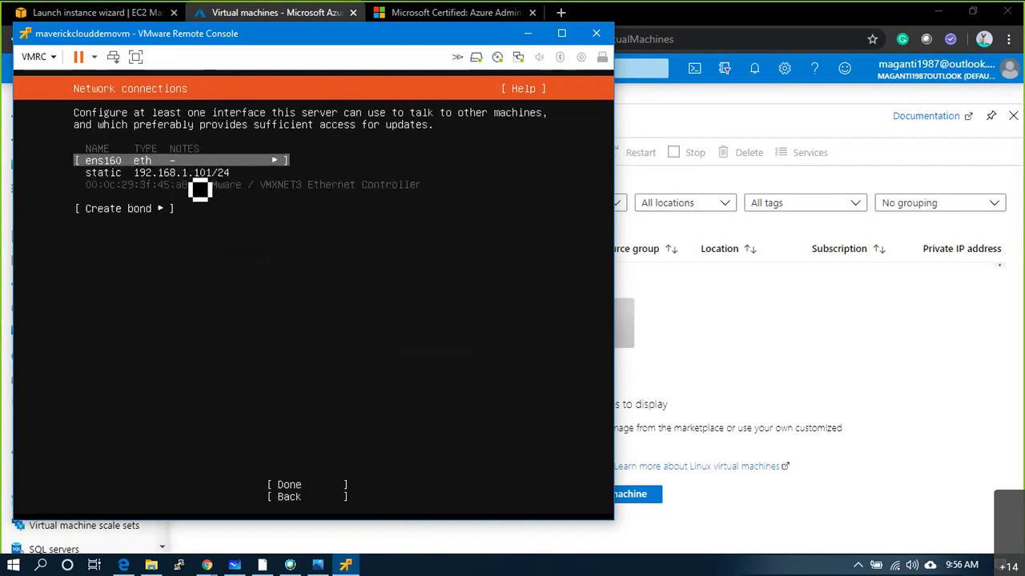
{"action": "key", "text": "Down"}
{"action": "key", "text": "Down"}
Finish networking, skip the proxy, keep the default mirror, and accept the entire-disk storage layout
{"action": "key", "text": "Return"}
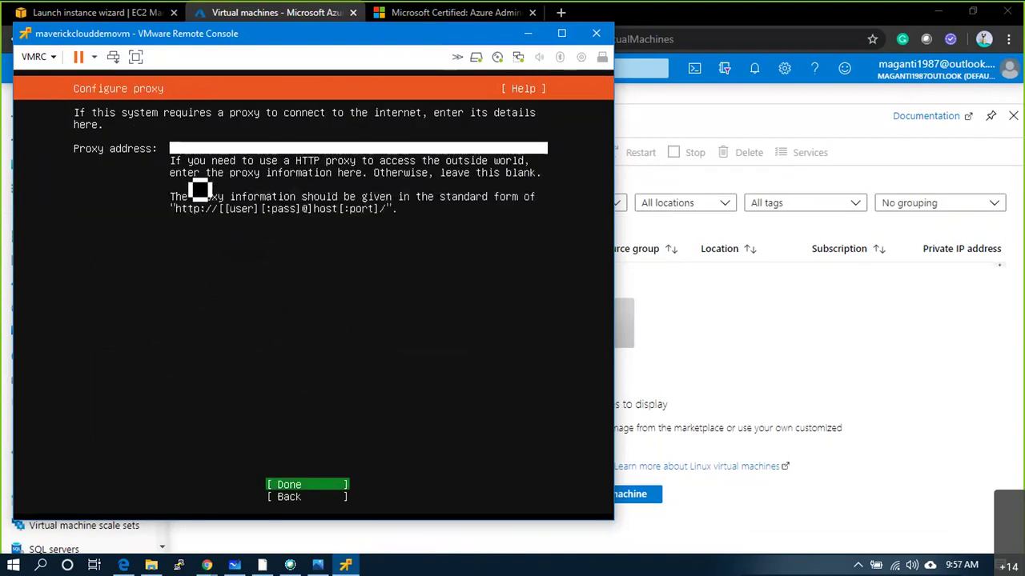
{"action": "key", "text": "Return"}
{"action": "key", "text": "Return"}
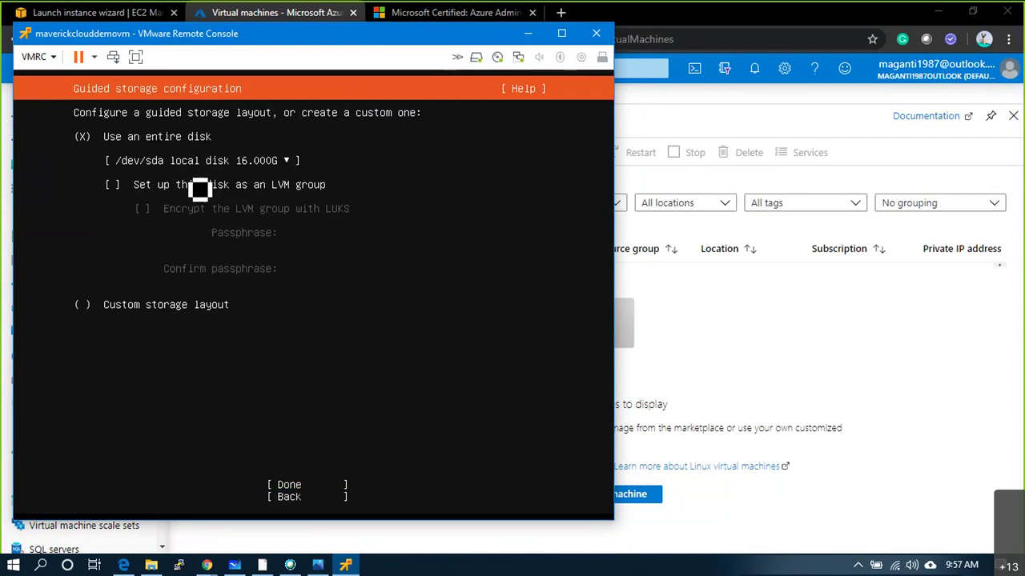
{"action": "key", "text": "Down"}
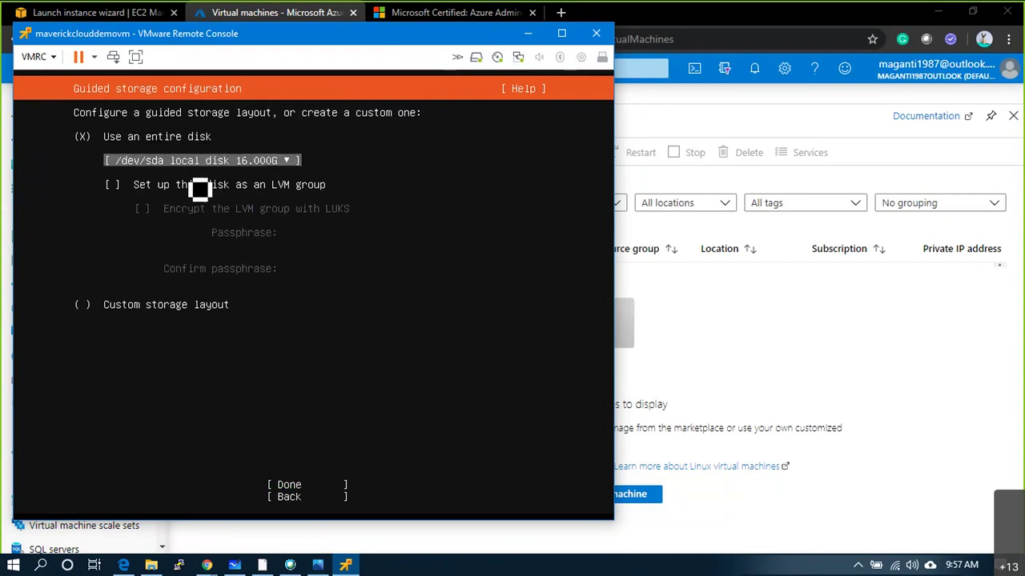
{"action": "key", "text": "Tab"}
{"action": "key", "text": "Return"}
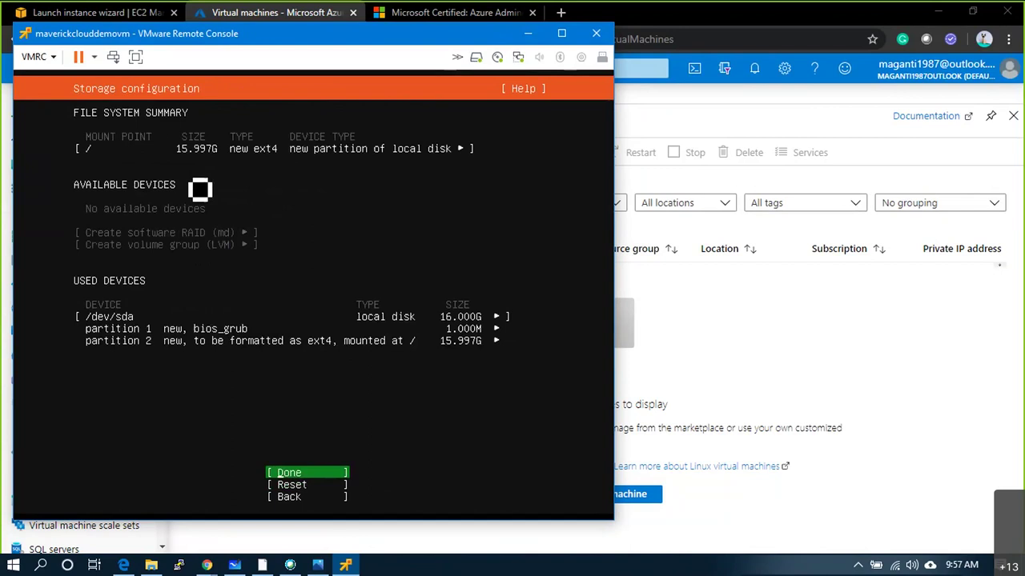
Review the root filesystem in the storage summary, accept it, and confirm wiping the disk
{"action": "key", "text": "Up"}
{"action": "key", "text": "Up"}
{"action": "key", "text": "Up"}
{"action": "key", "text": "Up"}
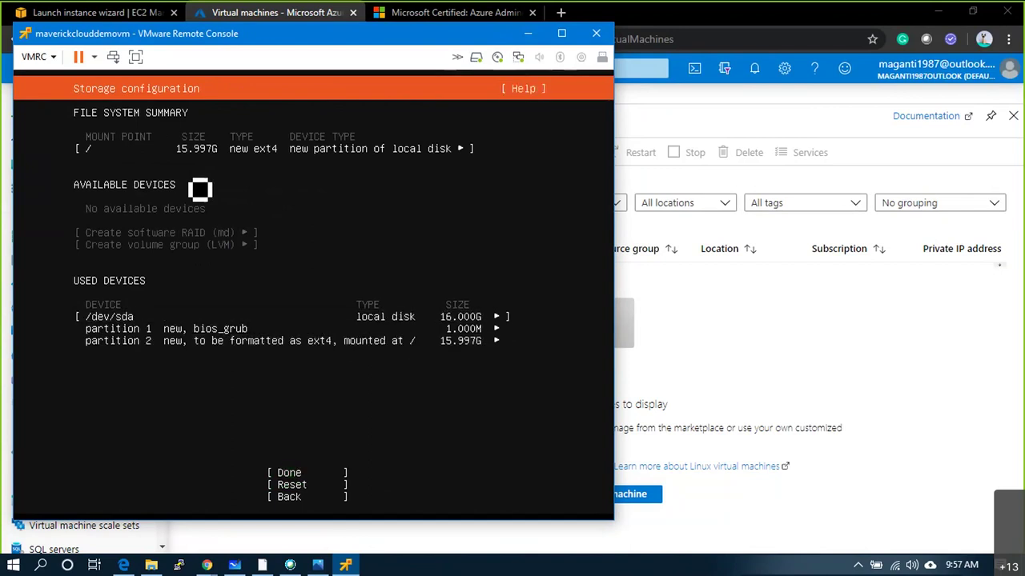
{"action": "key", "text": "Return"}
{"action": "key", "text": "Up"}
{"action": "key", "text": "Return"}
{"action": "key", "text": "Down"}
{"action": "key", "text": "Down"}
{"action": "key", "text": "Down"}
{"action": "key", "text": "Down"}
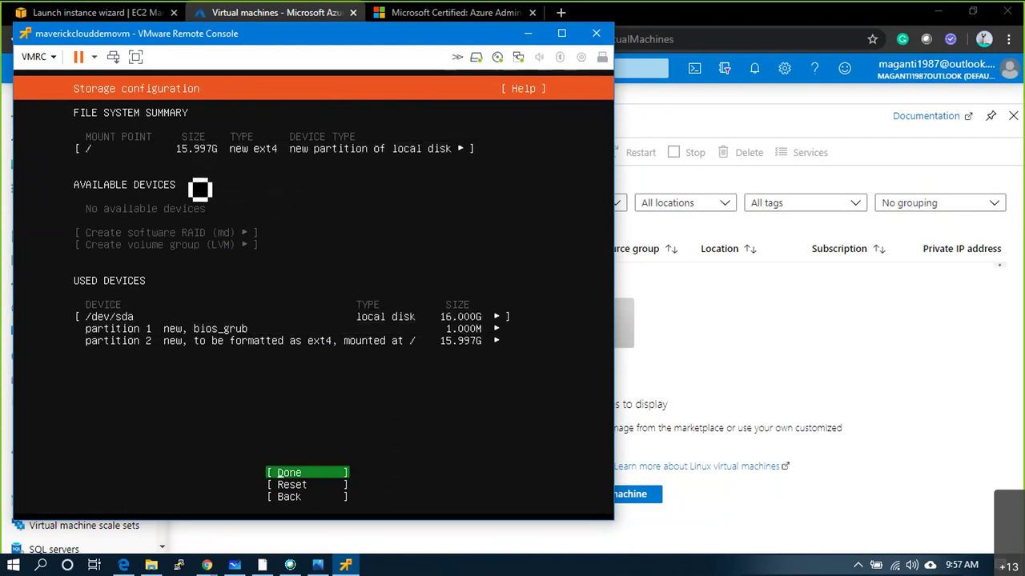
{"action": "key", "text": "Return"}
{"action": "key", "text": "Down"}
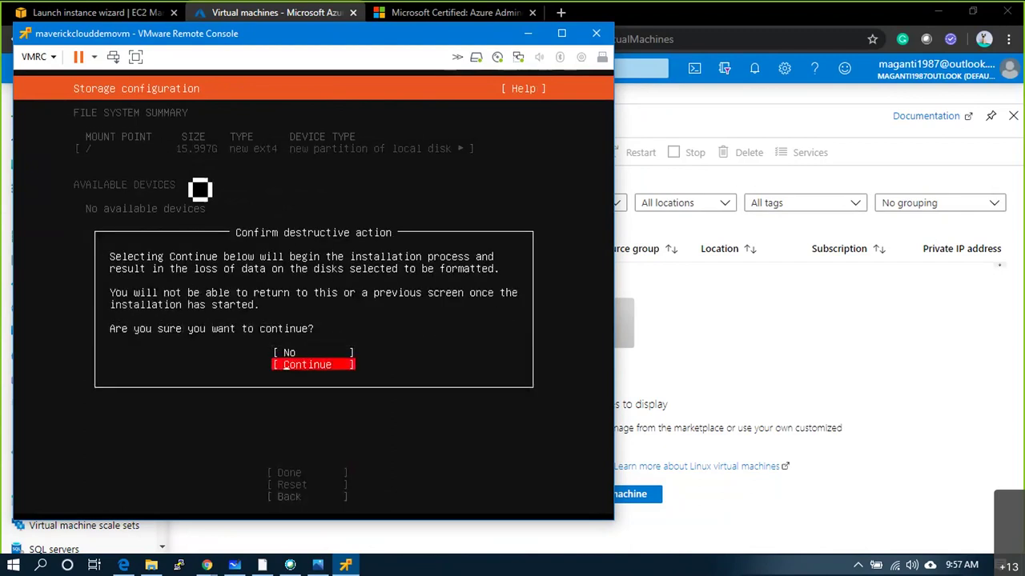
{"action": "key", "text": "Return"}
Fill the profile with the user's name, server name maverickdemo, a username and password
{"action": "type", "text": "Mavirck"}
{"action": "key", "text": "Tab"}
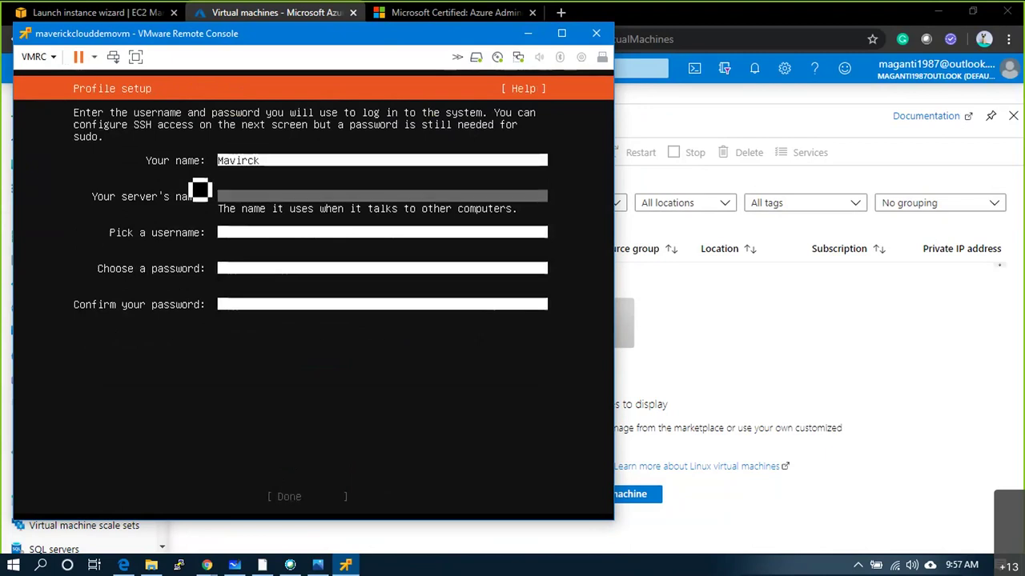
{"action": "type", "text": "aM"}
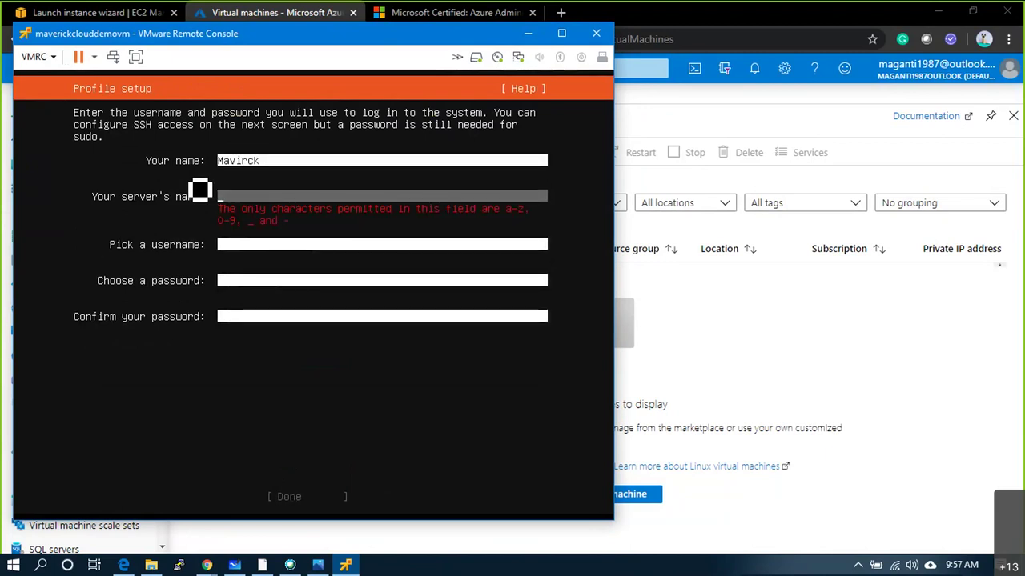
{"action": "key", "text": "BackSpace"}
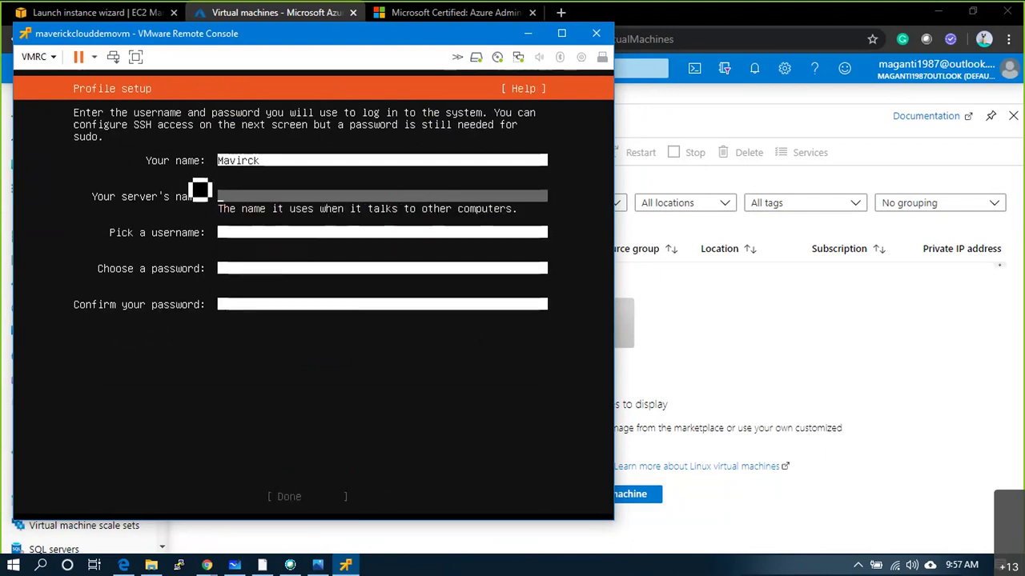
{"action": "type", "text": "Mm"}
{"action": "type", "text": "averickd"}
{"action": "type", "text": "emo"}
{"action": "key", "text": "Tab"}
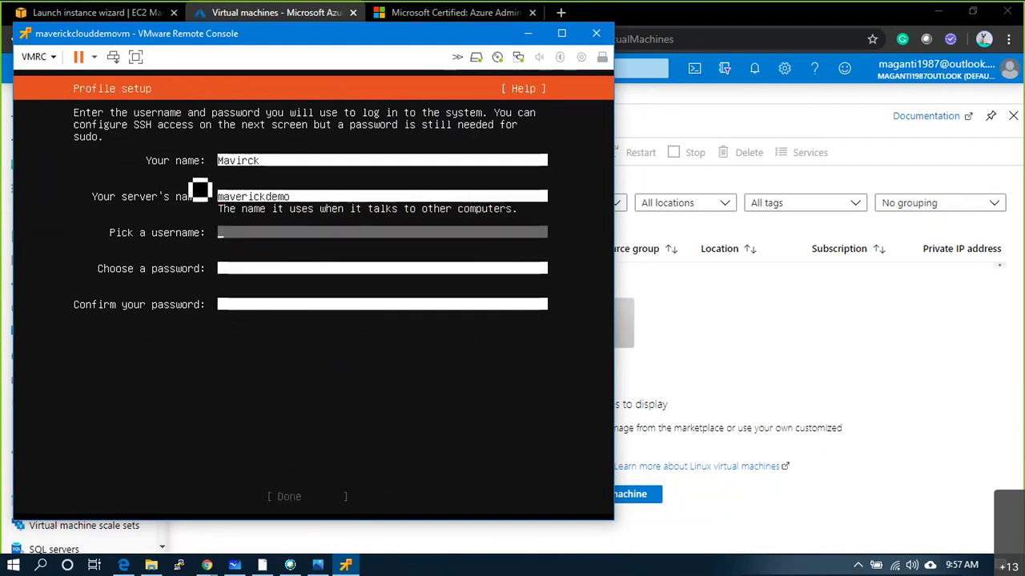
{"action": "type", "text": "sree"}
{"action": "key", "text": "Tab"}
{"action": "type", "text": "*********"}
{"action": "key", "text": "Tab"}
{"action": "type", "text": "*******"}
{"action": "key", "text": "Tab"}
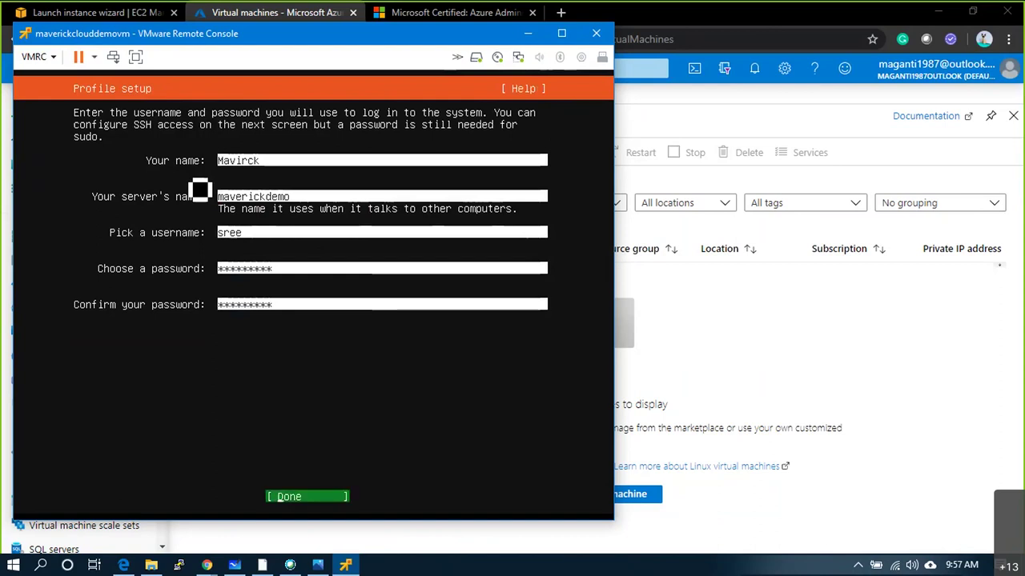
{"action": "key", "text": "Return"}
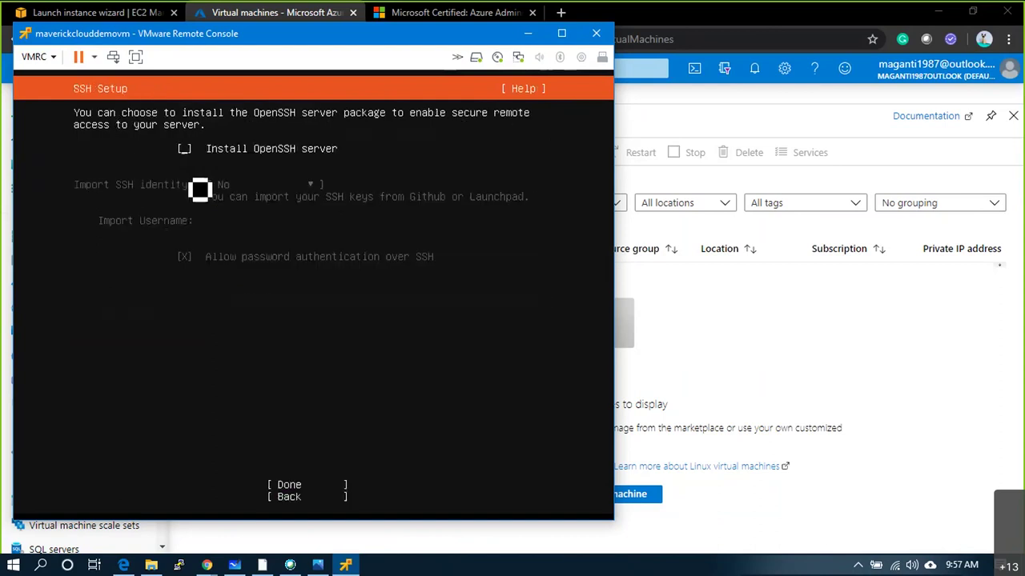
Tick Install OpenSSH server and start the installation
{"action": "key", "text": "Tab"}
{"action": "key", "text": "shift+Tab"}
{"action": "key", "text": "space"}
{"action": "key", "text": "Tab"}
{"action": "key", "text": "Tab"}
{"action": "key", "text": "Down"}
{"action": "key", "text": "Up"}
{"action": "key", "text": "Return"}
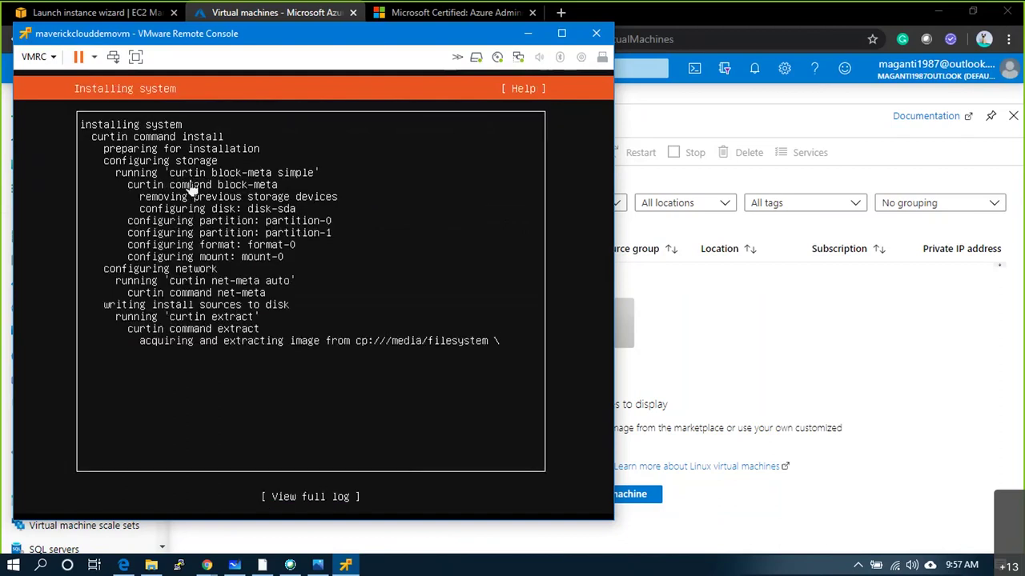
Minimize the VM console and bring up the AWS EC2 Instances list
{"action": "left_click", "coordinate": [526, 33]}
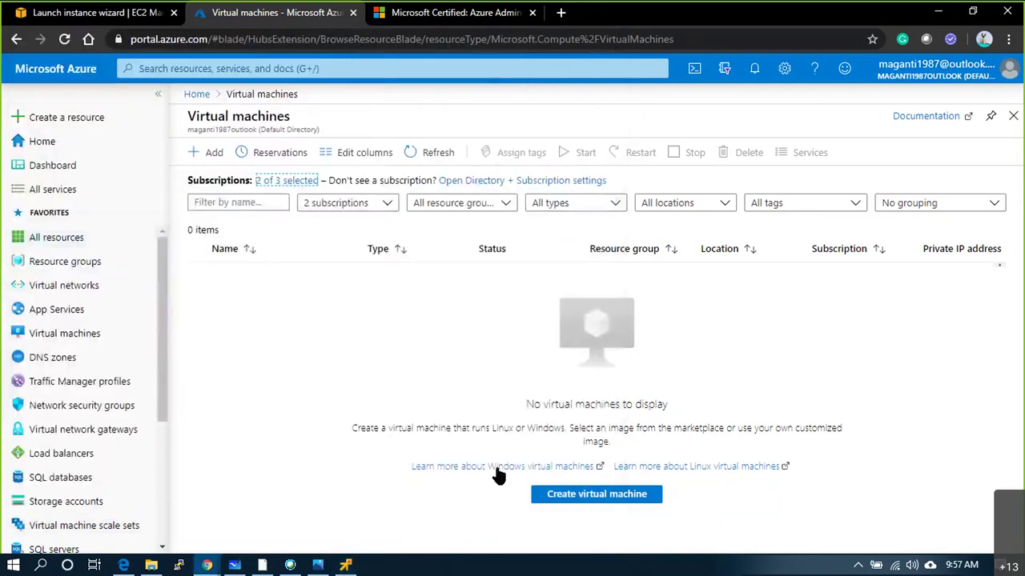
{"action": "left_click", "coordinate": [104, 13]}
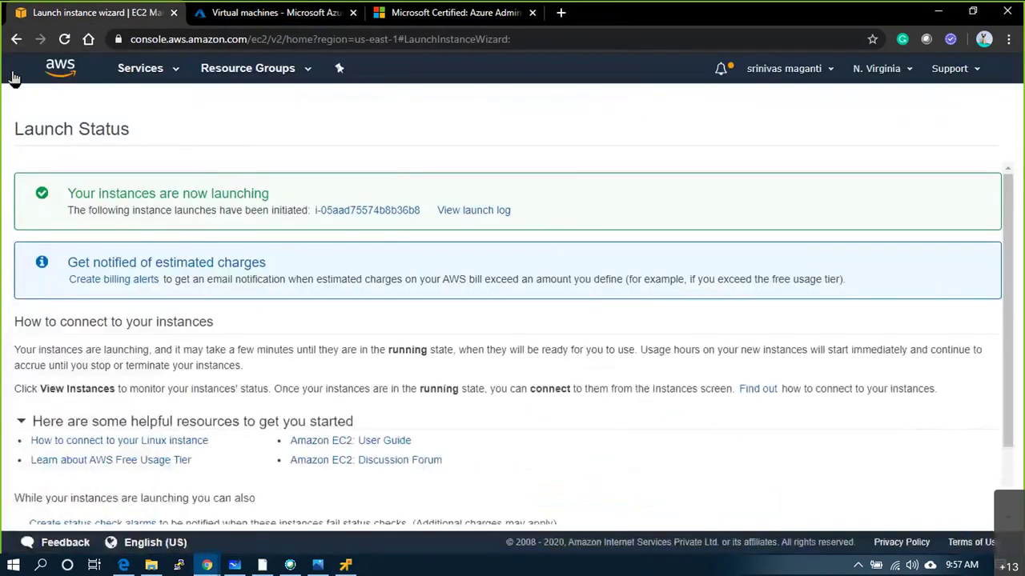
{"action": "scroll", "coordinate": [444, 253], "scroll_direction": "down", "scroll_amount": 3}
{"action": "left_click", "coordinate": [920, 516]}
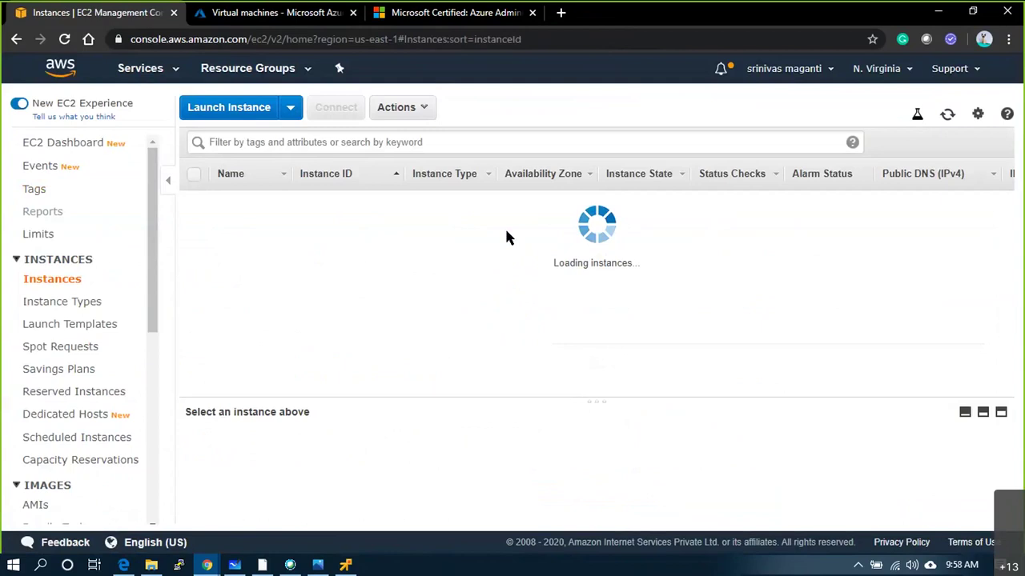
{"action": "left_click", "coordinate": [298, 13]}
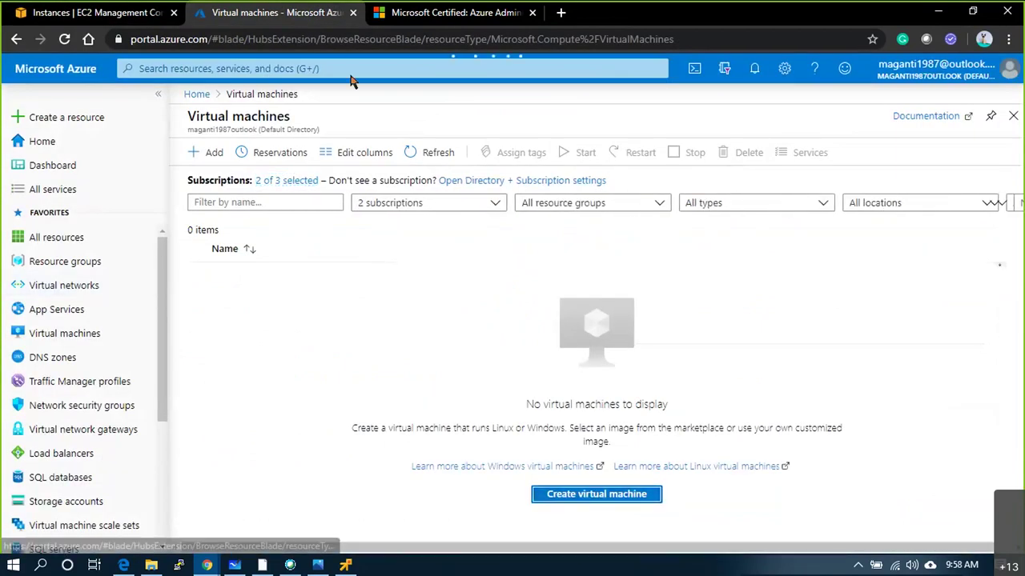
{"action": "left_click", "coordinate": [66, 7]}
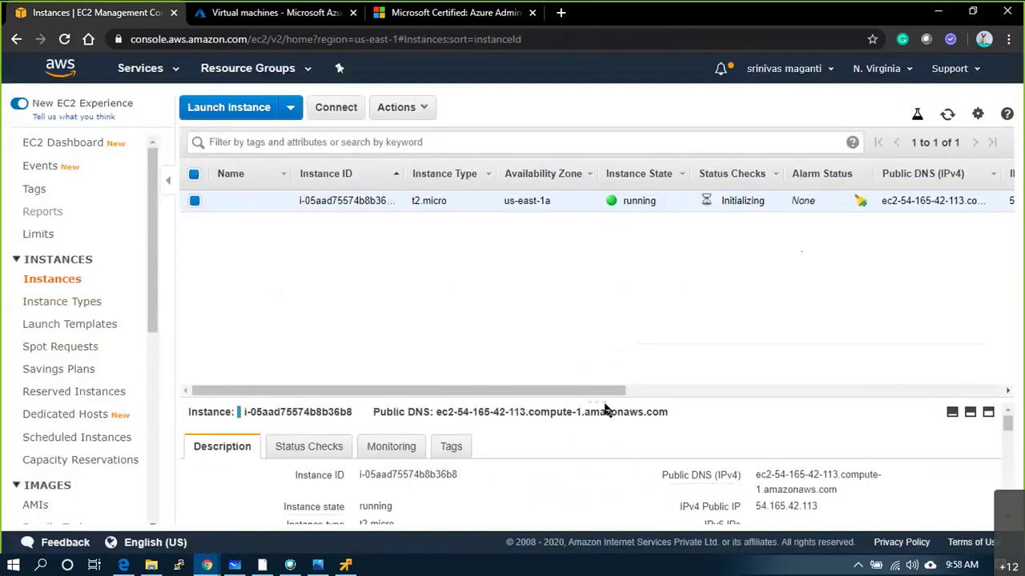
Enlarge the instance details pane and copy the public IP 54.165.42.113
{"action": "left_click_drag", "start_coordinate": [603, 398], "coordinate": [603, 358]}
{"action": "left_click_drag", "start_coordinate": [606, 312], "coordinate": [606, 250]}
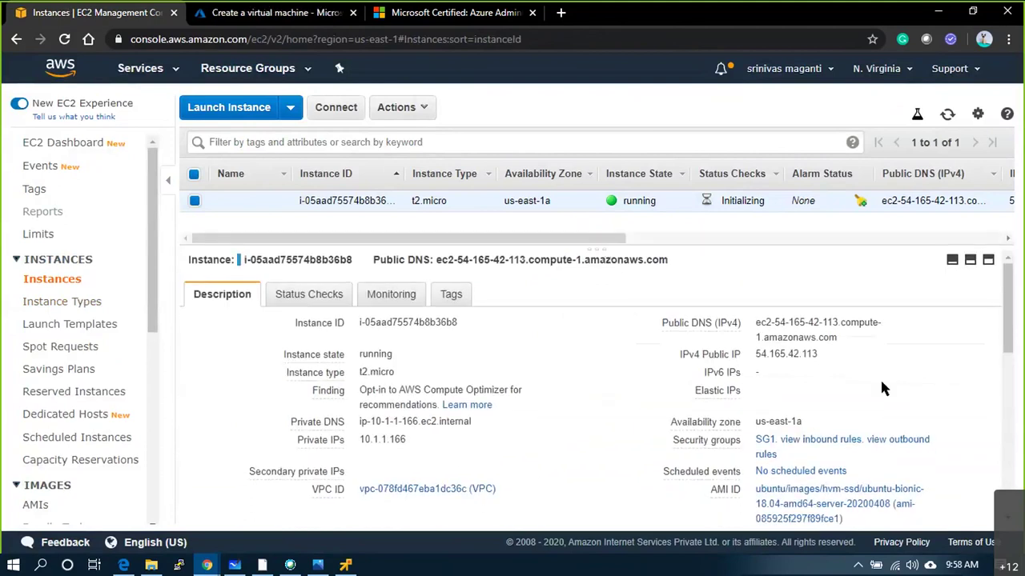
{"action": "left_click", "coordinate": [830, 355]}
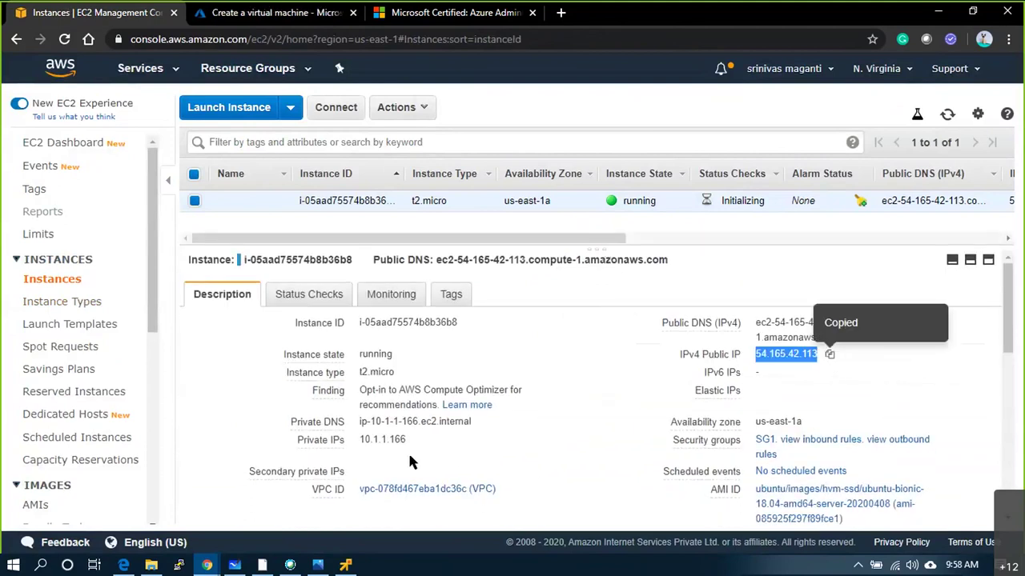
{"action": "left_click", "coordinate": [180, 566]}
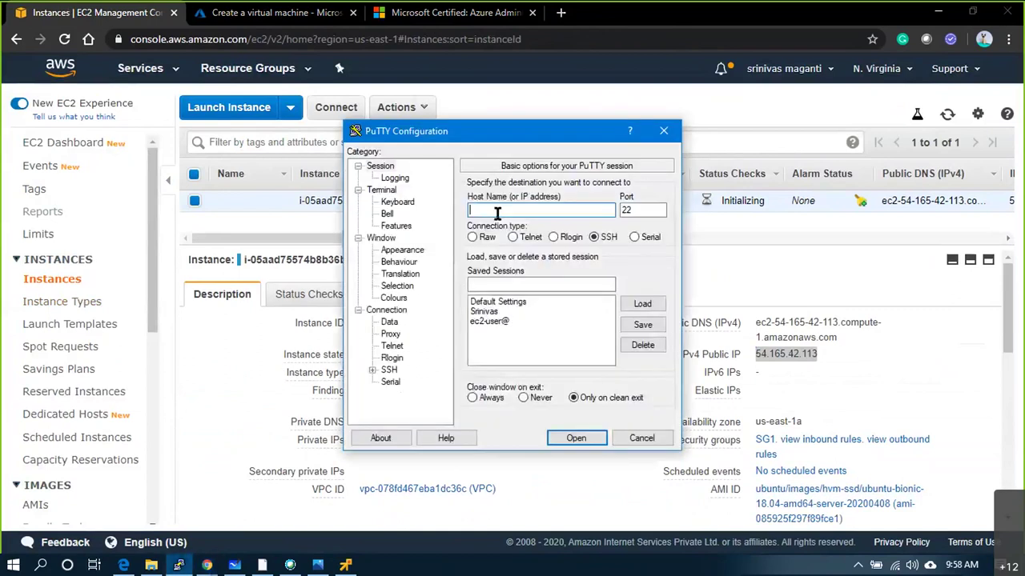
{"action": "type", "text": "ubuntu@"}
{"action": "key", "text": "ctrl+v"}
{"action": "left_click", "coordinate": [373, 369]}
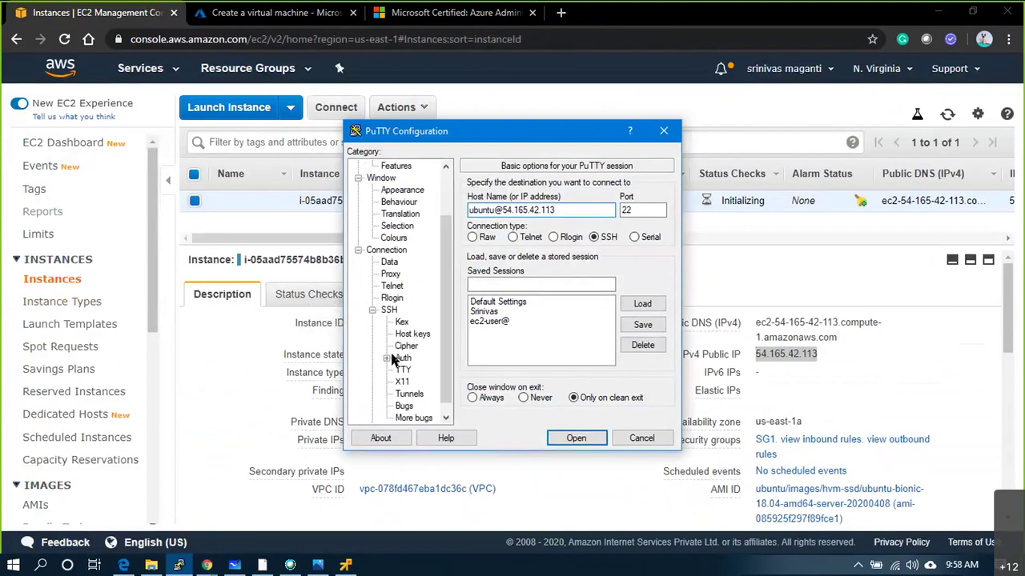
{"action": "left_click", "coordinate": [396, 358]}
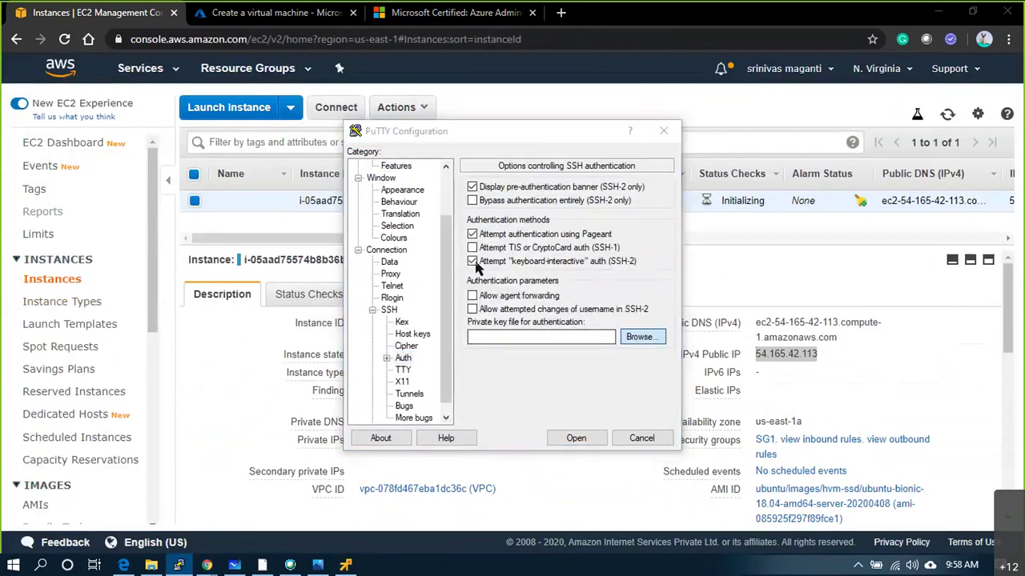
{"action": "left_click", "coordinate": [639, 337]}
{"action": "double_click", "coordinate": [531, 251]}
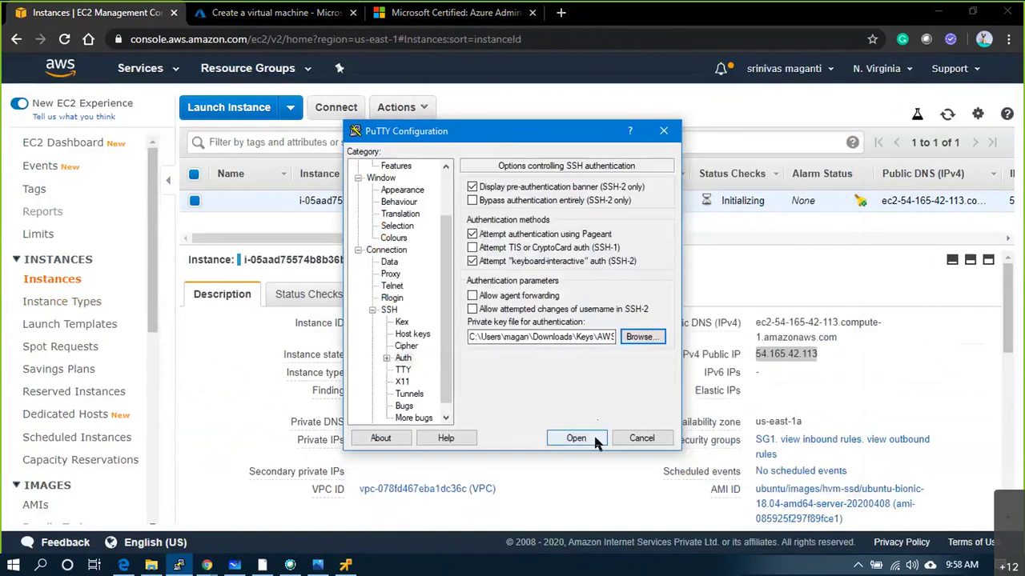
{"action": "left_click", "coordinate": [592, 439]}
{"action": "left_click", "coordinate": [448, 382]}
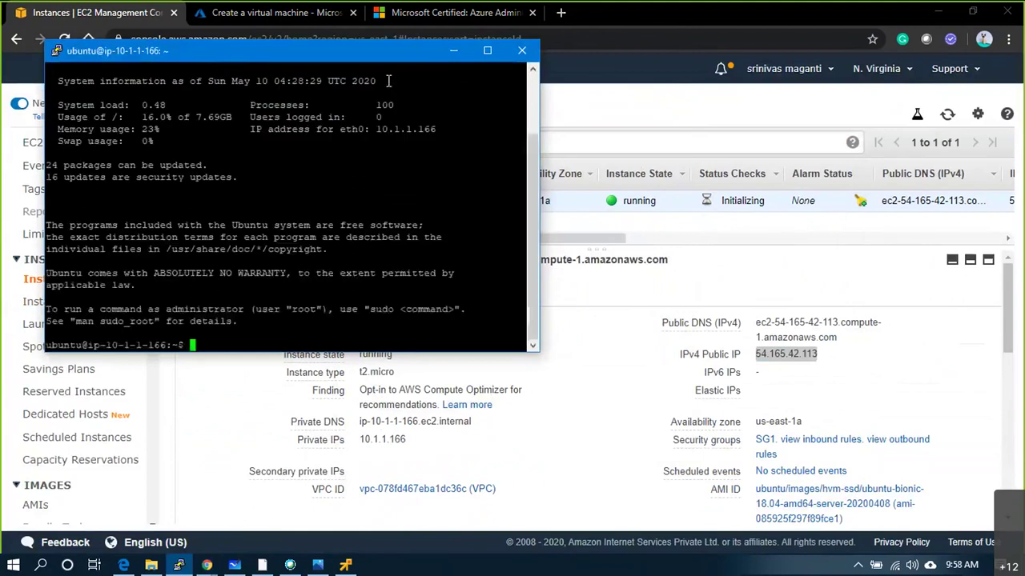
Become root with sudo su - and open the session's Window > Appearance settings
{"action": "type", "text": "sudo su -"}
{"action": "key", "text": "Return"}
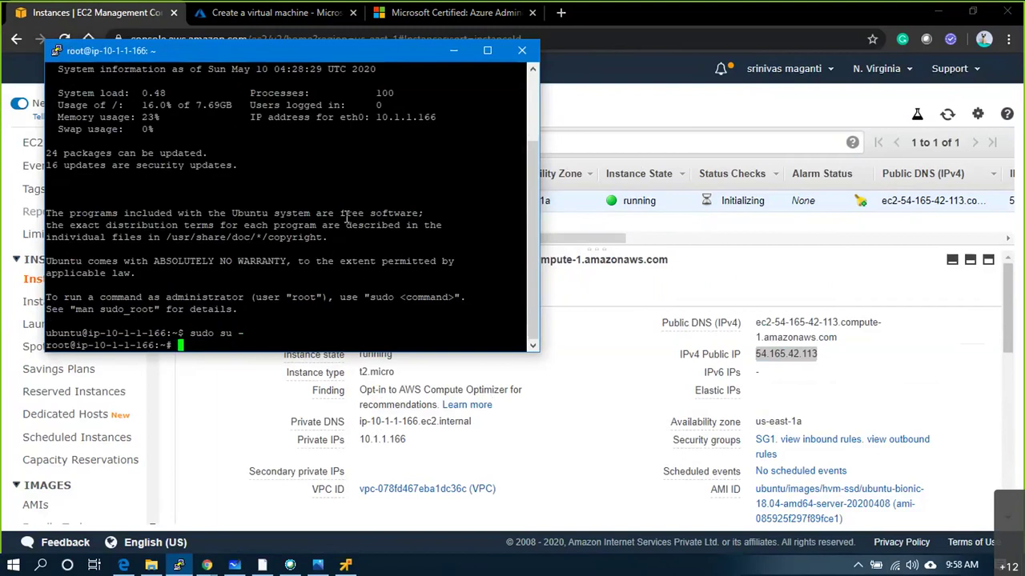
{"action": "right_click", "coordinate": [344, 58]}
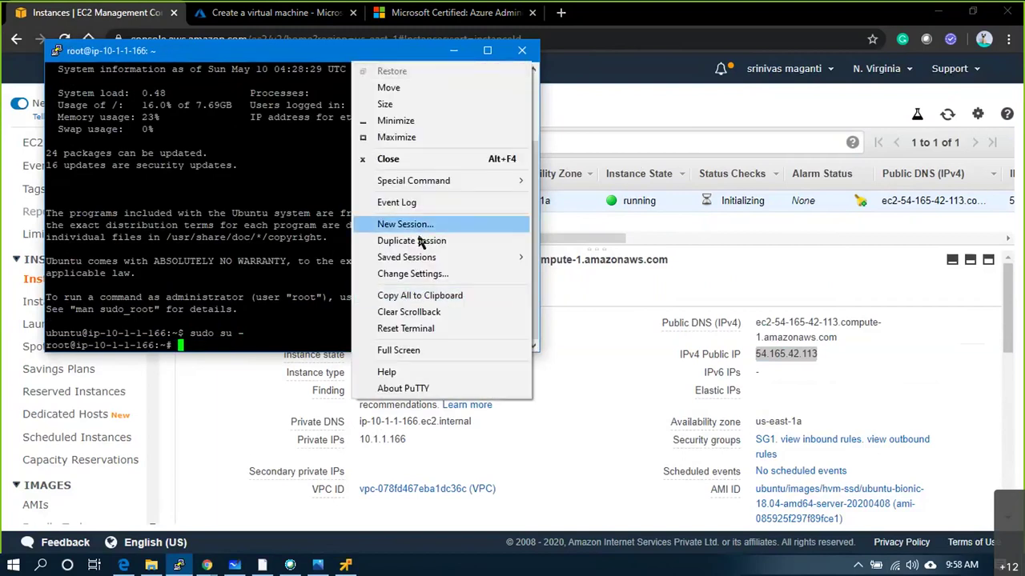
{"action": "left_click", "coordinate": [424, 274]}
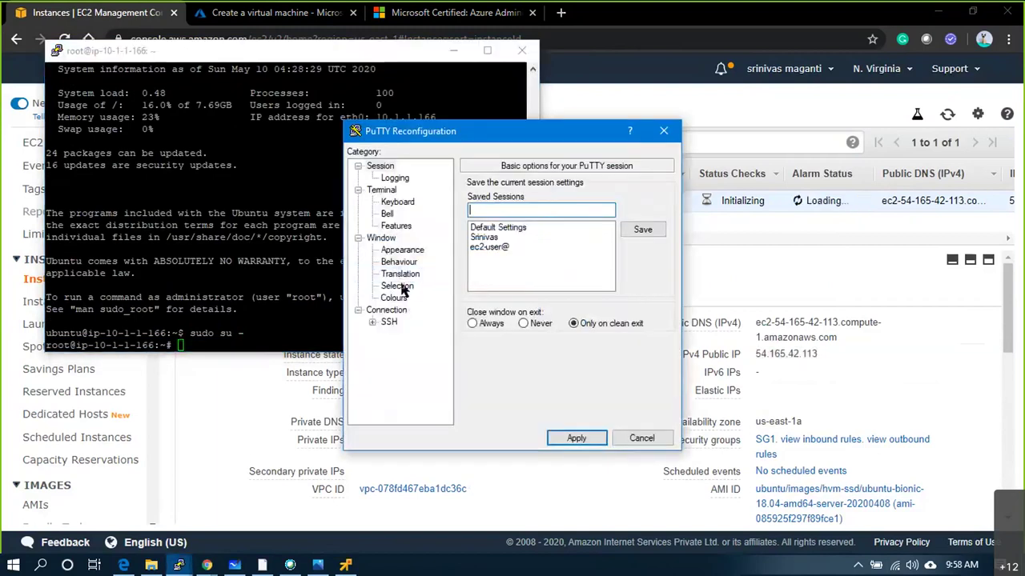
{"action": "left_click", "coordinate": [398, 250]}
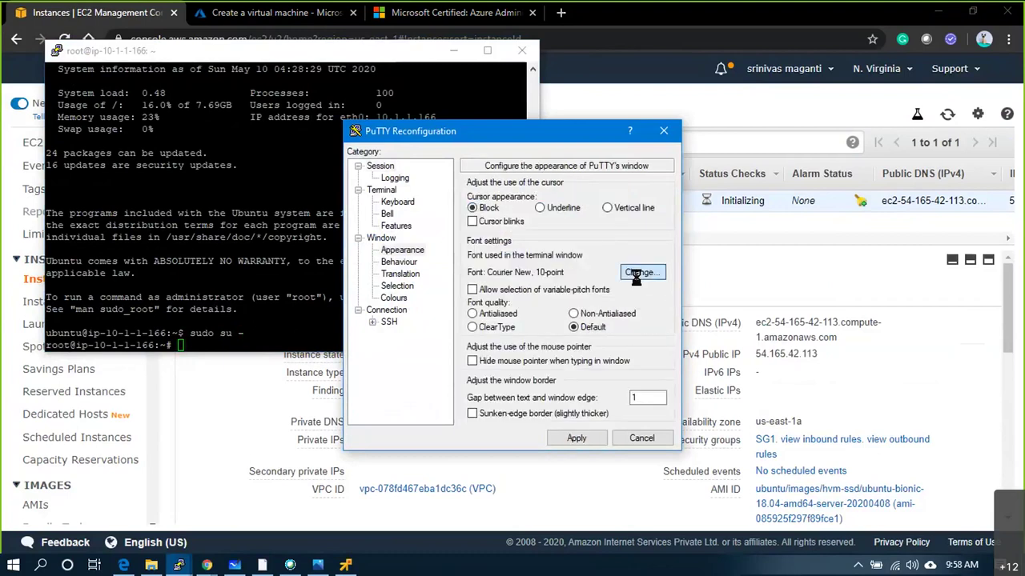
Change the terminal font to Ubuntu Mono 16 and apply it
{"action": "left_click", "coordinate": [406, 334]}
{"action": "left_click", "coordinate": [633, 306]}
{"action": "key", "text": "Return"}
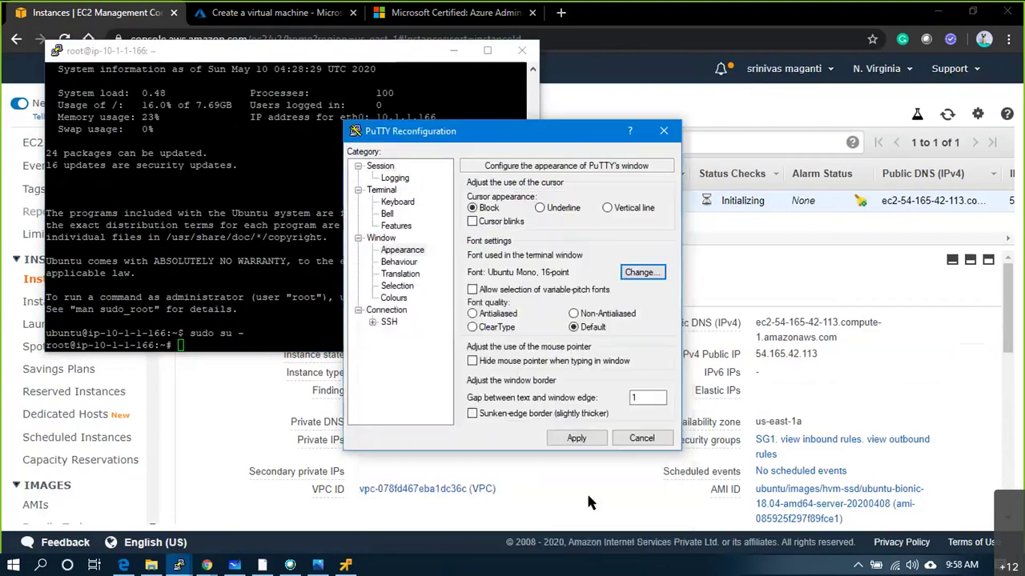
{"action": "left_click", "coordinate": [578, 439]}
Clear the screen, run service nginx status showing active (running), and recopy the EC2 public IP
{"action": "key", "text": "ctrl+l"}
{"action": "key", "text": "Return"}
{"action": "key", "text": "Return"}
{"action": "key", "text": "Return"}
{"action": "key", "text": "Return"}
{"action": "key", "text": "Return"}
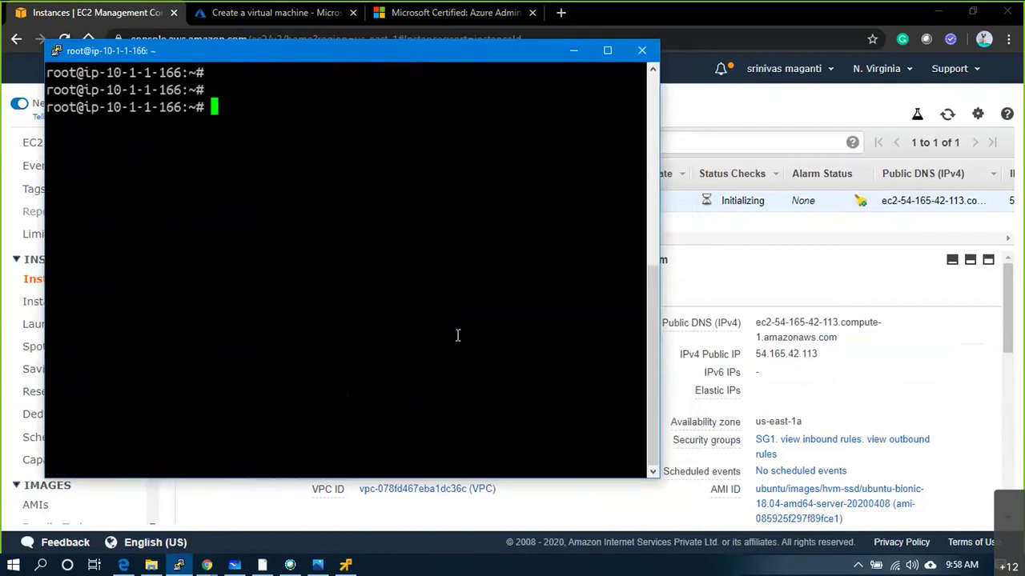
{"action": "type", "text": "service nginx ss"}
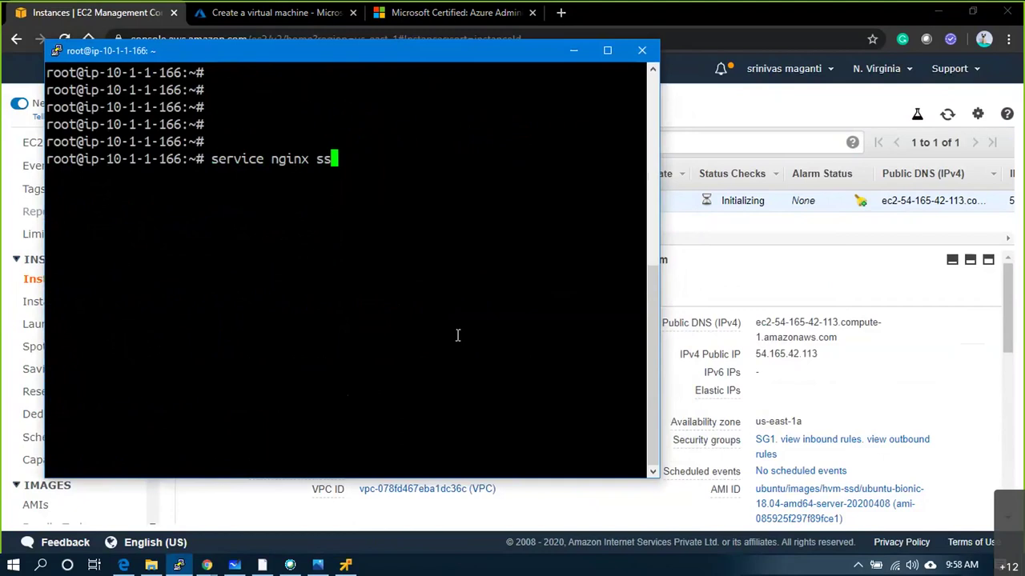
{"action": "key", "text": "BackSpace"}
{"action": "type", "text": "atu"}
{"action": "key", "text": "BackSpace"}
{"action": "key", "text": "BackSpace"}
{"action": "type", "text": "tatu"}
{"action": "key", "text": "BackSpace"}
{"action": "key", "text": "BackSpace"}
{"action": "key", "text": "BackSpace"}
{"action": "key", "text": "BackSpace"}
{"action": "key", "text": "BackSpace"}
{"action": "type", "text": "tatus"}
{"action": "key", "text": "Return"}
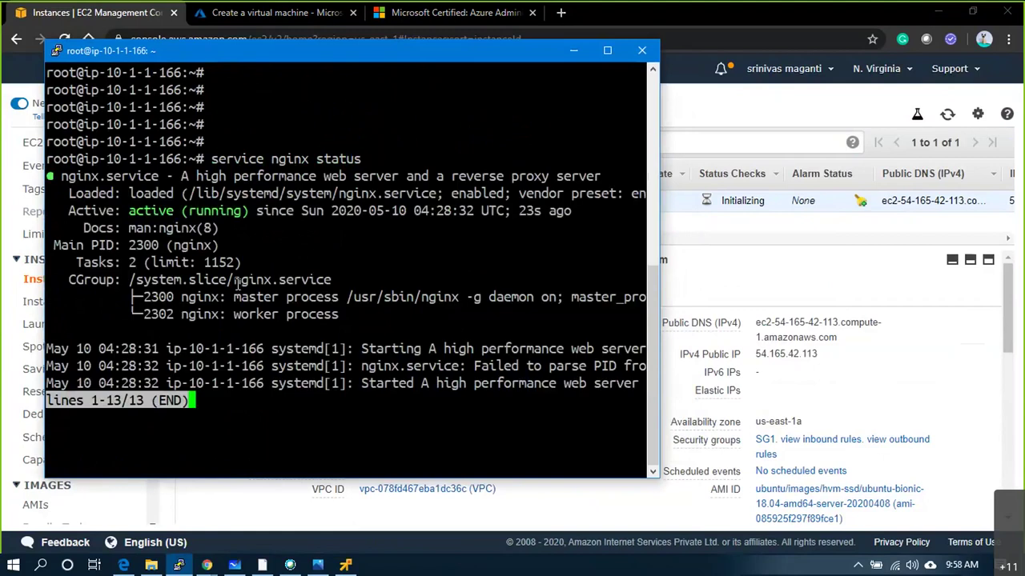
{"action": "left_click", "coordinate": [810, 389]}
{"action": "left_click", "coordinate": [829, 354]}
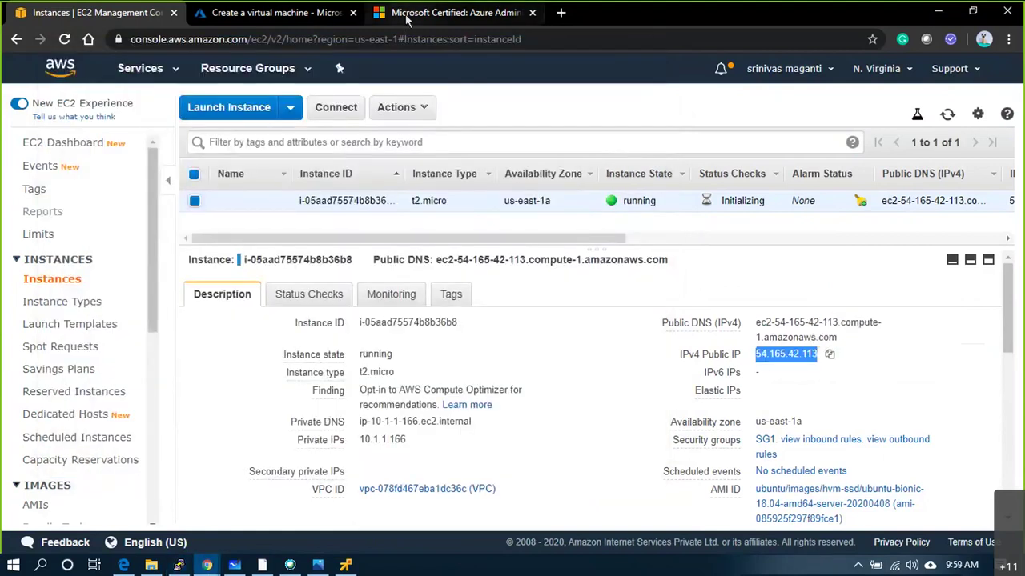
Load 54.165.42.113 in a browser tab to see the Welcome to nginx! page
{"action": "left_click", "coordinate": [406, 19]}
{"action": "left_click", "coordinate": [365, 32]}
{"action": "key", "text": "ctrl+v"}
{"action": "key", "text": "Return"}
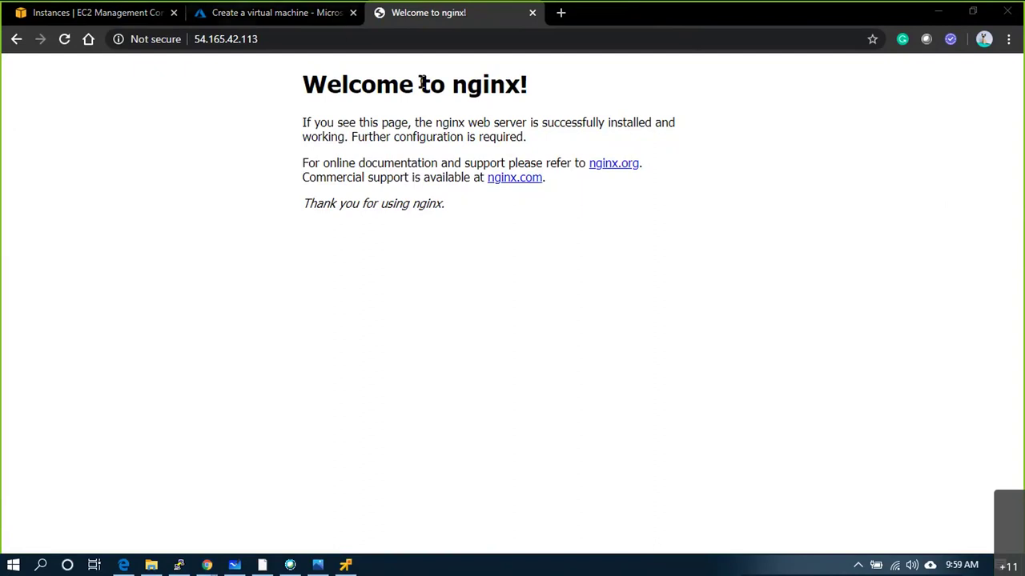
Return to Azure's Create a virtual machine form and open the resource group choice
{"action": "left_click", "coordinate": [272, 12]}
{"action": "scroll", "coordinate": [549, 362], "scroll_direction": "down", "scroll_amount": 4}
{"action": "scroll", "coordinate": [672, 299], "scroll_direction": "up", "scroll_amount": 3}
{"action": "left_click", "coordinate": [543, 272]}
Use resource group aztraining_apr20, name the VM demonginx, and set region East US
{"action": "left_click", "coordinate": [441, 322]}
{"action": "left_click", "coordinate": [492, 343]}
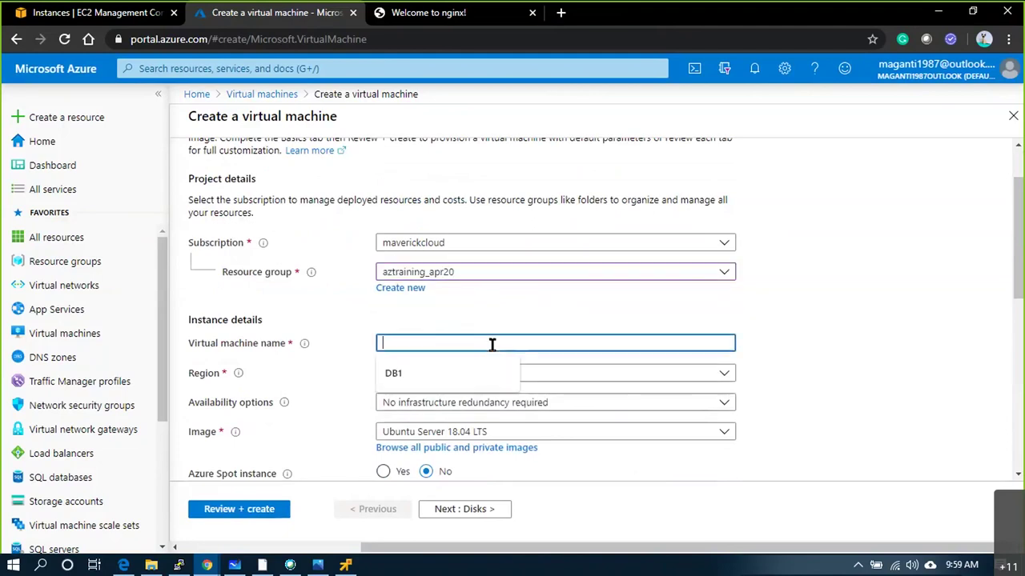
{"action": "type", "text": "demonginx"}
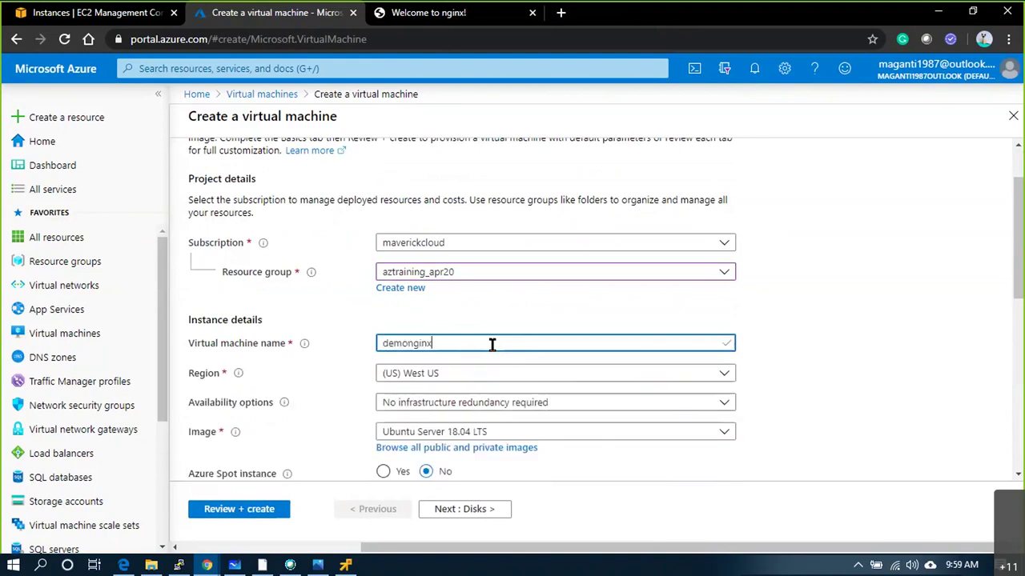
{"action": "key", "text": "Tab"}
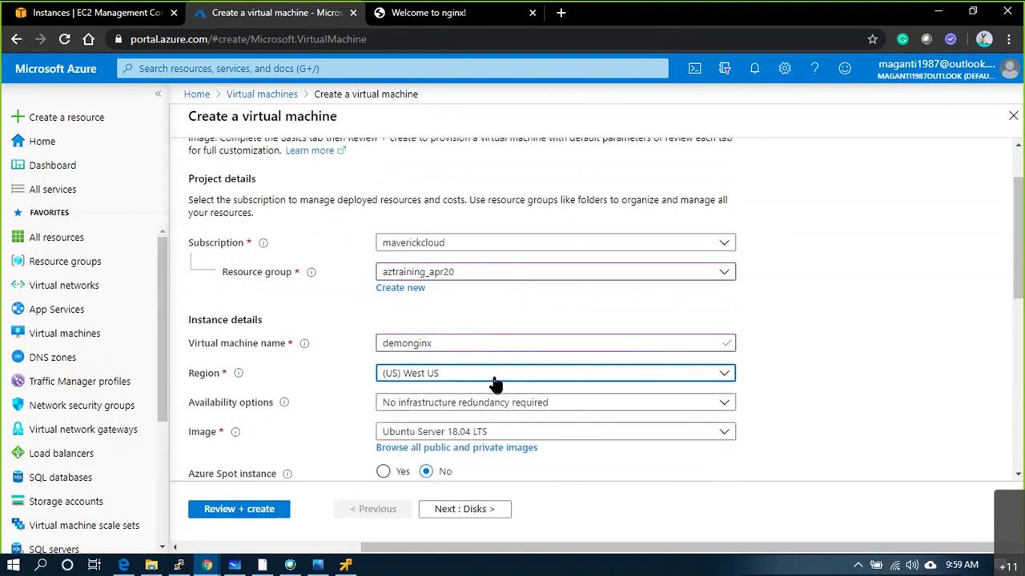
{"action": "left_click", "coordinate": [495, 374]}
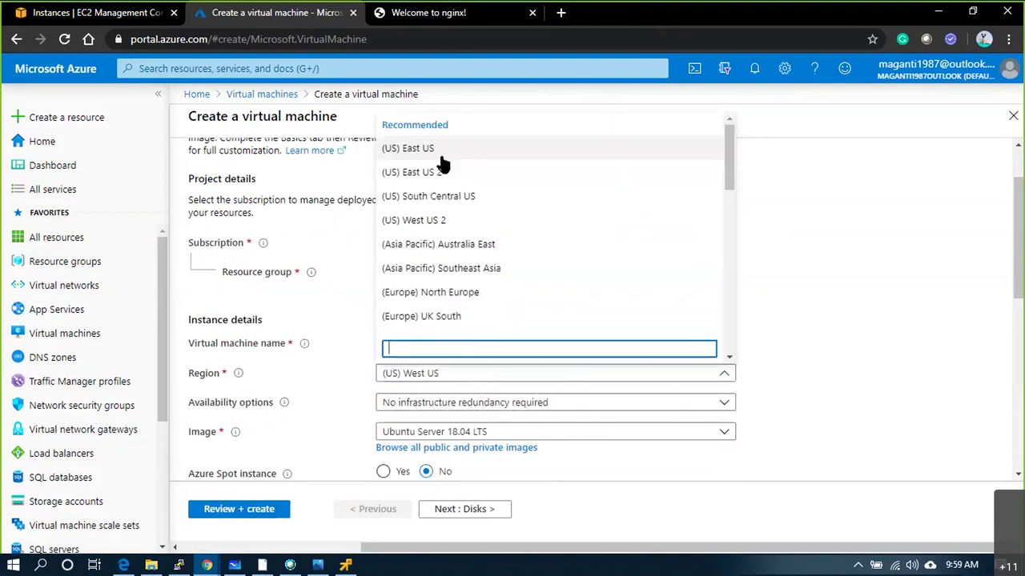
{"action": "left_click", "coordinate": [441, 156]}
Switch to password authentication and enter the admin username with a matching password
{"action": "scroll", "coordinate": [636, 421], "scroll_direction": "down", "scroll_amount": 2}
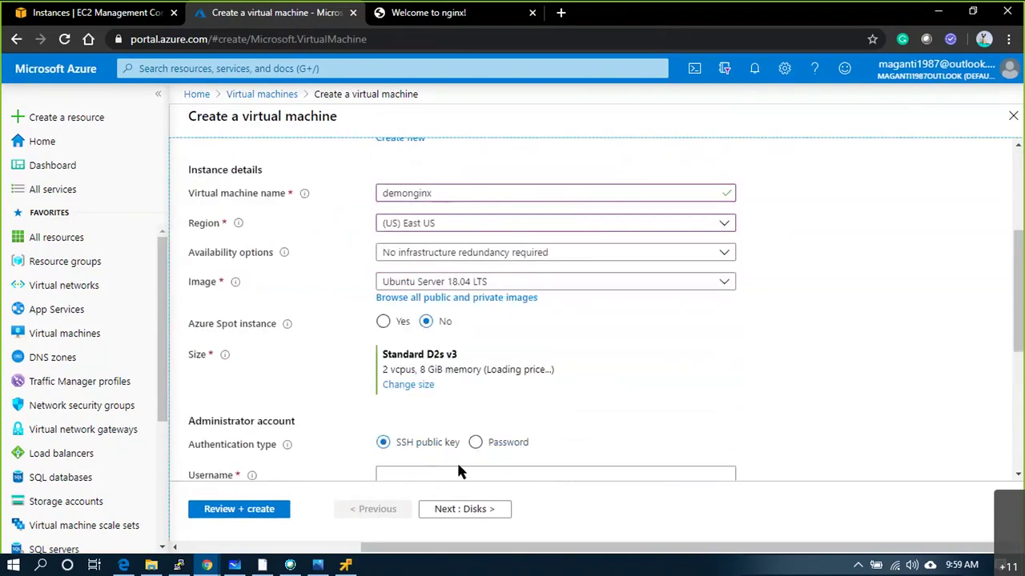
{"action": "left_click", "coordinate": [476, 442]}
{"action": "scroll", "coordinate": [476, 442], "scroll_direction": "down", "scroll_amount": 3}
{"action": "left_click", "coordinate": [451, 175]}
{"action": "type", "text": "sree"}
{"action": "key", "text": "Tab"}
{"action": "type", "text": "••••••••••••••"}
{"action": "key", "text": "Tab"}
{"action": "type", "text": "••••••••••••••"}
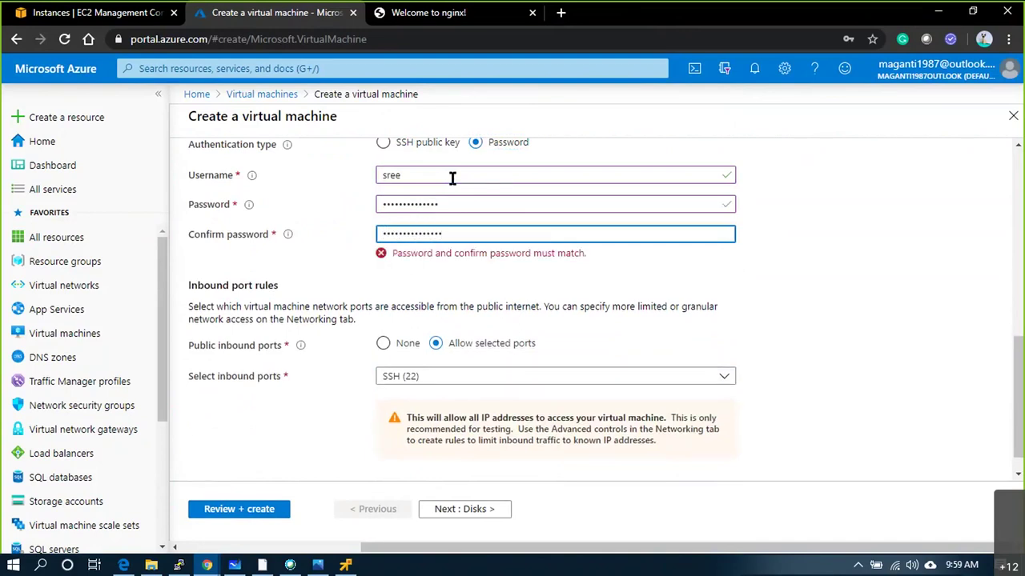
{"action": "left_click_drag", "start_coordinate": [480, 234], "coordinate": [324, 240]}
{"action": "type", "text": "••••••••••••••"}
Advance through Disks, Networking and Management with boot diagnostics Off to the Advanced tab
{"action": "left_click", "coordinate": [479, 511]}
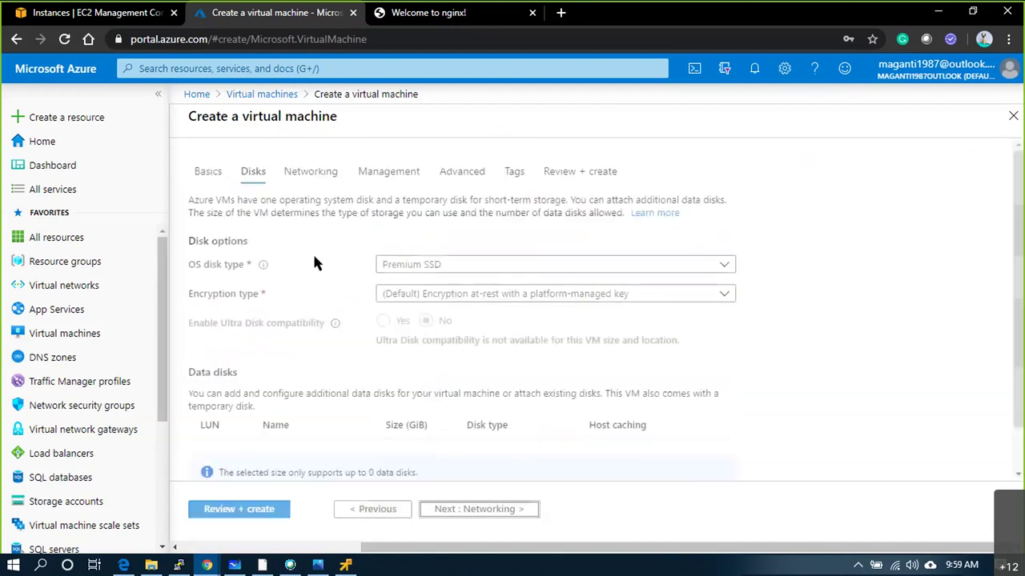
{"action": "left_click", "coordinate": [458, 509]}
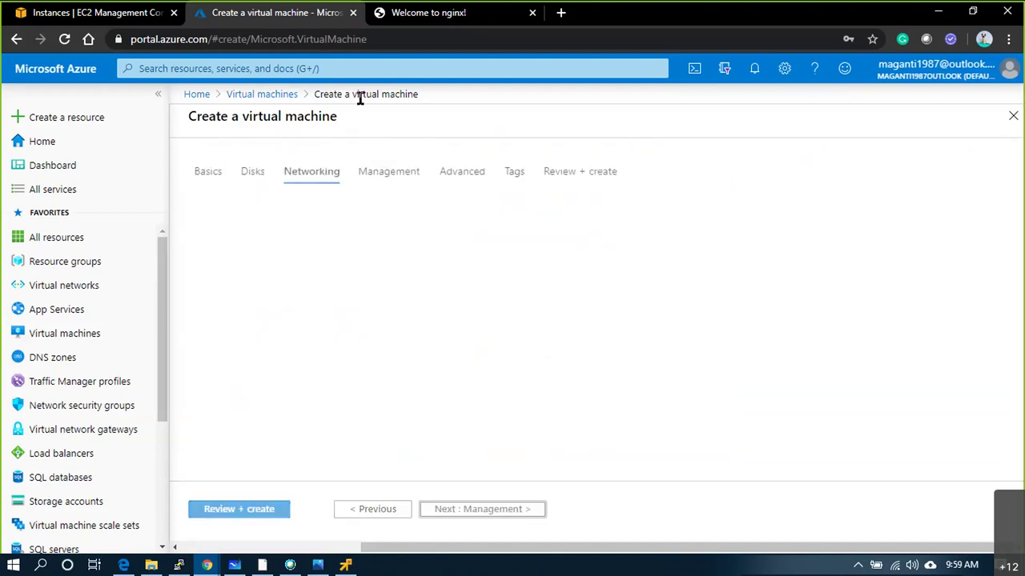
{"action": "scroll", "coordinate": [633, 392], "scroll_direction": "down", "scroll_amount": 3}
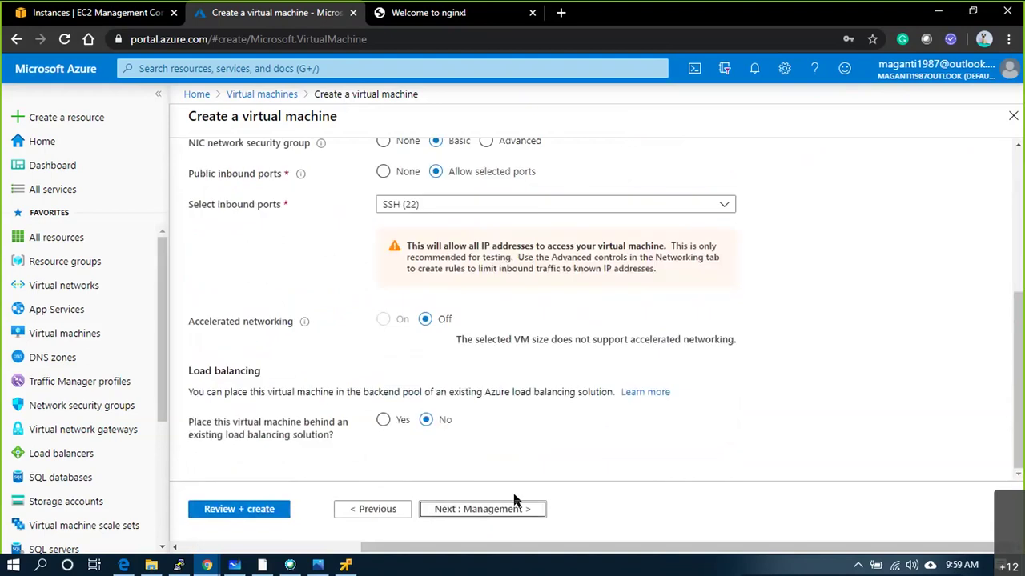
{"action": "left_click", "coordinate": [515, 504]}
{"action": "left_click", "coordinate": [418, 359]}
{"action": "left_click", "coordinate": [495, 511]}
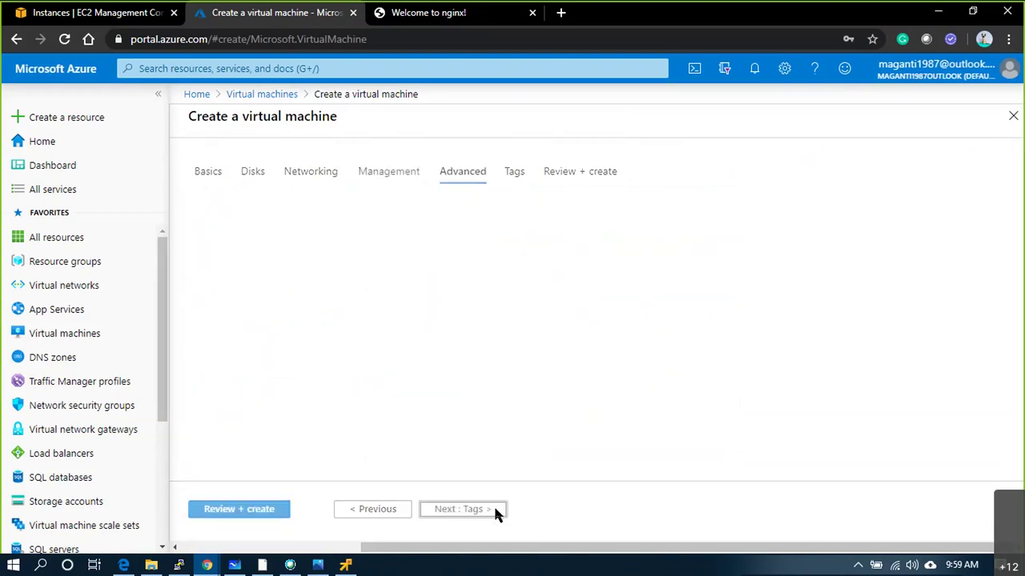
{"action": "left_click", "coordinate": [244, 509]}
Enter a bash cloud-init script running 'apt-get update -y' and 'apt-get install nginx -y'
{"action": "left_click", "coordinate": [457, 406]}
{"action": "type", "text": "#!bin/bash"}
{"action": "key", "text": "Return"}
{"action": "type", "text": "apt-get update -y"}
{"action": "key", "text": "Return"}
{"action": "type", "text": "apt-get inst"}
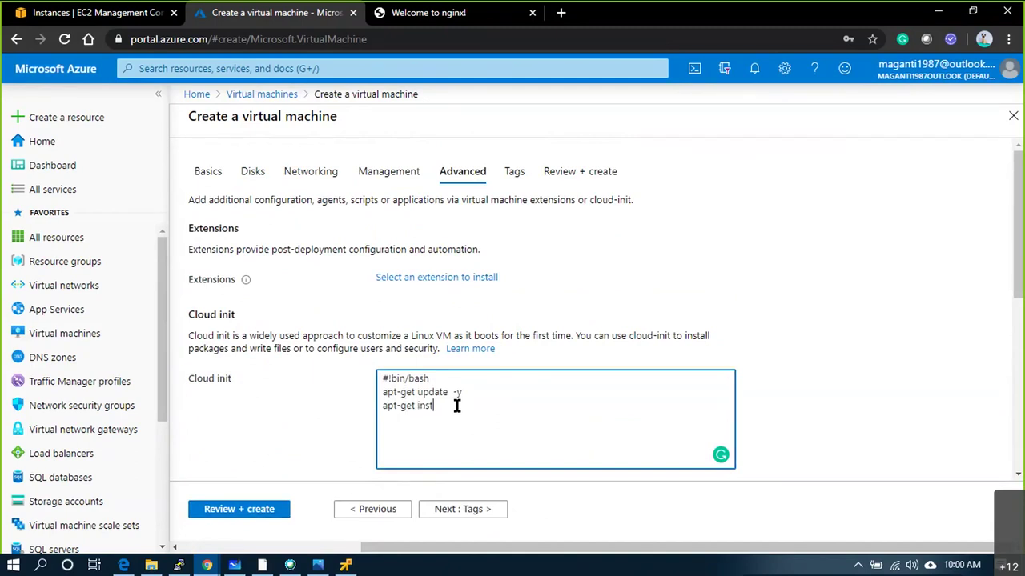
{"action": "type", "text": "all nginx -y"}
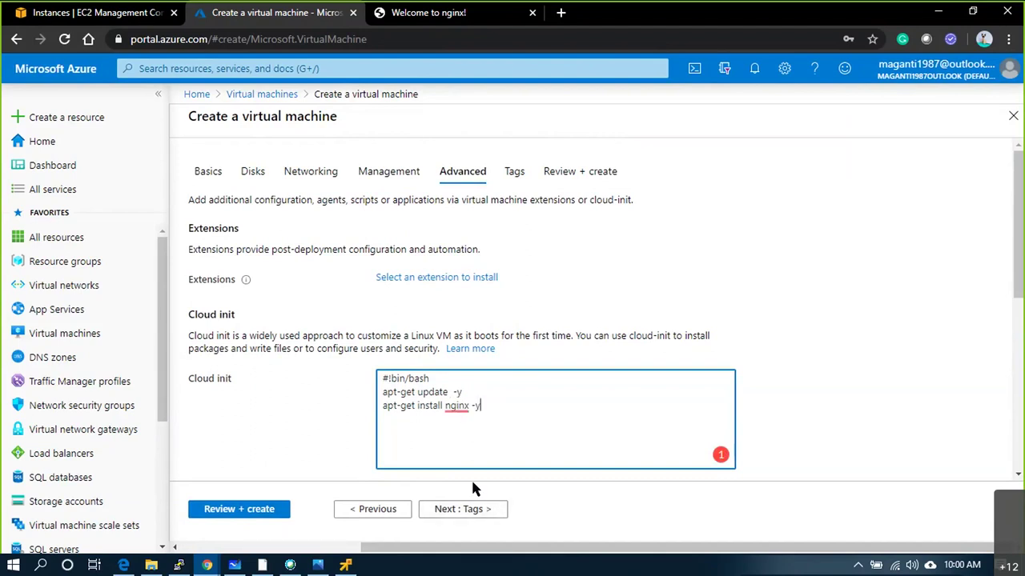
Validate the demonginx VM settings on the review page and create it, checking the EC2 instance in between
{"action": "left_click", "coordinate": [456, 511]}
{"action": "left_click", "coordinate": [229, 511]}
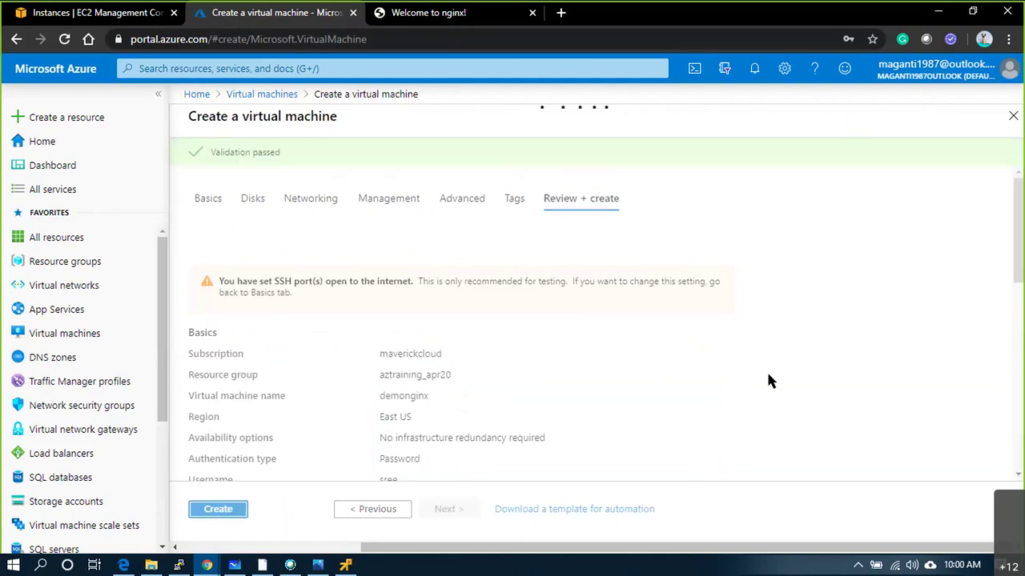
{"action": "left_click", "coordinate": [134, 13]}
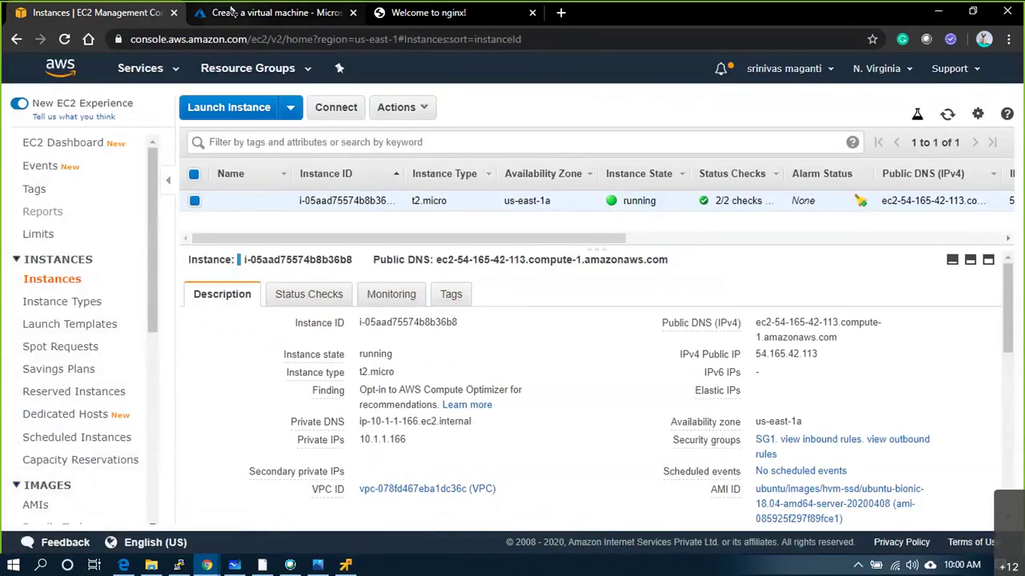
{"action": "left_click", "coordinate": [231, 11]}
{"action": "scroll", "coordinate": [207, 468], "scroll_direction": "up", "scroll_amount": 3}
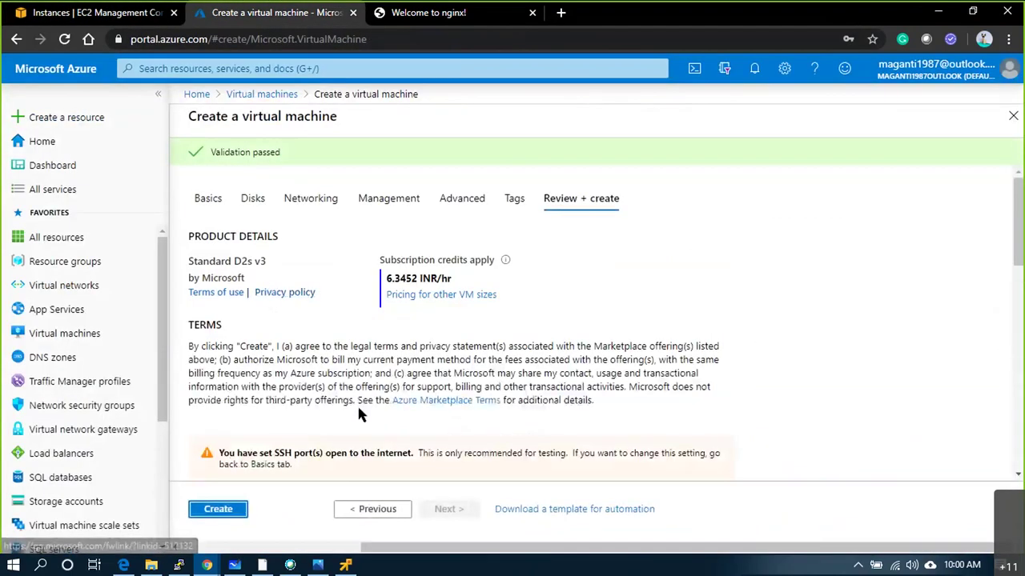
{"action": "scroll", "coordinate": [358, 410], "scroll_direction": "down", "scroll_amount": 5}
{"action": "left_click", "coordinate": [218, 511]}
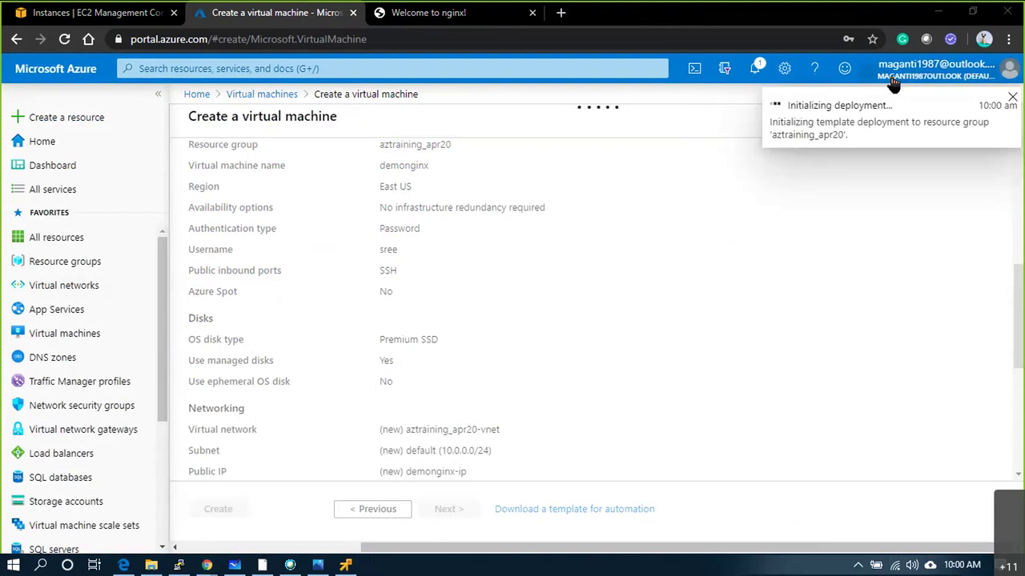
{"action": "left_click", "coordinate": [345, 565]}
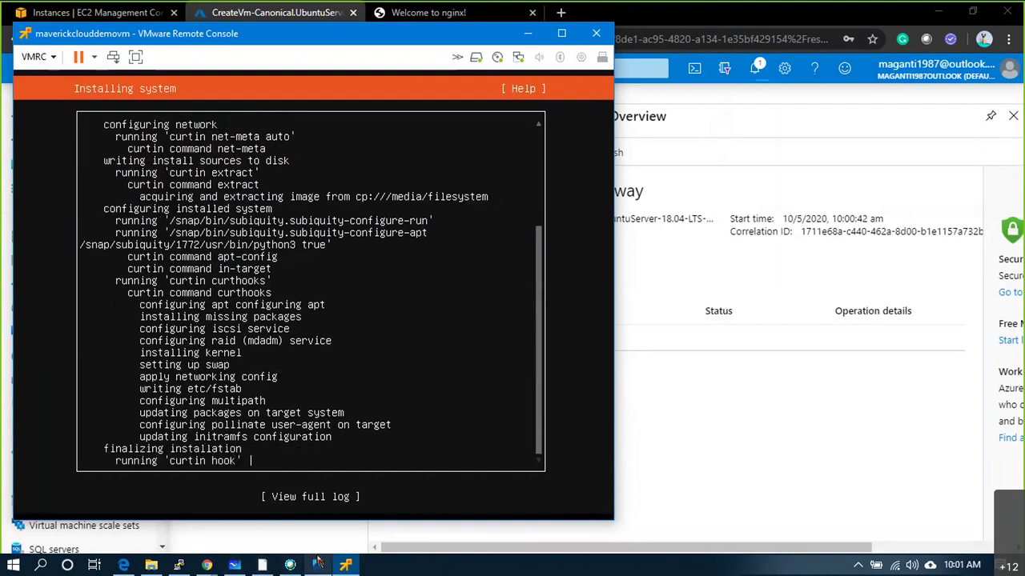
{"action": "mouse_move", "coordinate": [278, 567]}
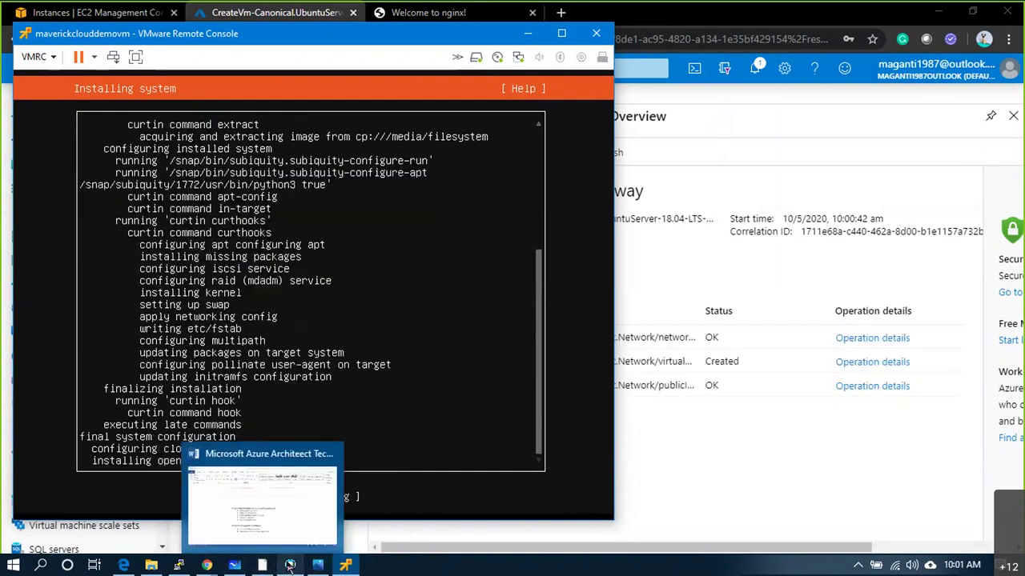
{"action": "left_click", "coordinate": [243, 568]}
Tick the small box inside the server and draw a line with a check mark above the crossed box
{"action": "left_click_drag", "start_coordinate": [126, 349], "coordinate": [151, 327]}
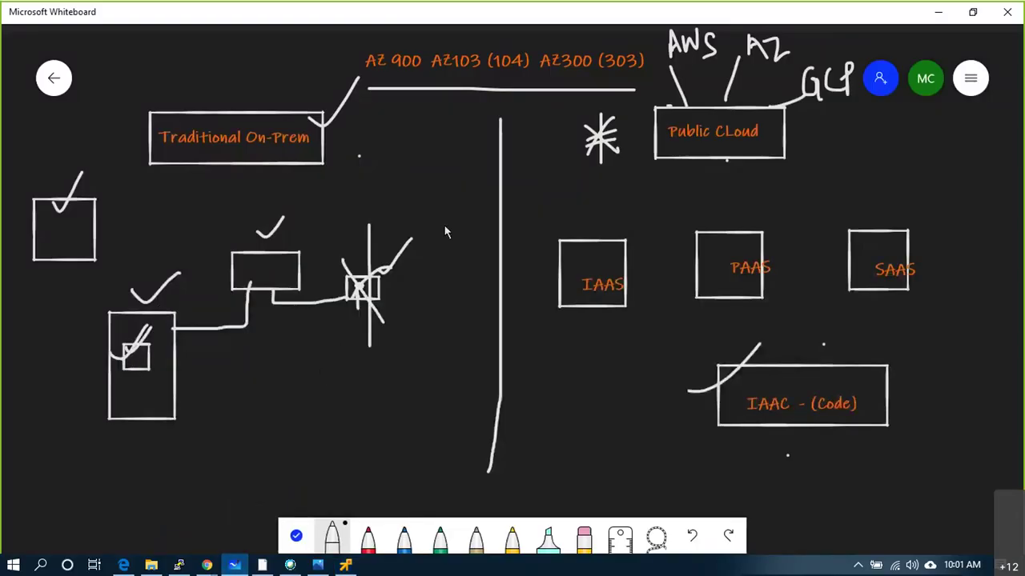
{"action": "left_click_drag", "start_coordinate": [457, 189], "coordinate": [435, 287]}
{"action": "left_click_drag", "start_coordinate": [439, 165], "coordinate": [474, 145]}
Circle the crossed box and label it 'TATA SKY', underlined, then thicken the server's check mark
{"action": "mouse_move", "coordinate": [349, 284]}
{"action": "left_mouse_down"}
{"action": "mouse_move", "coordinate": [356, 311]}
{"action": "mouse_move", "coordinate": [398, 277]}
{"action": "mouse_move", "coordinate": [382, 268]}
{"action": "left_mouse_up"}
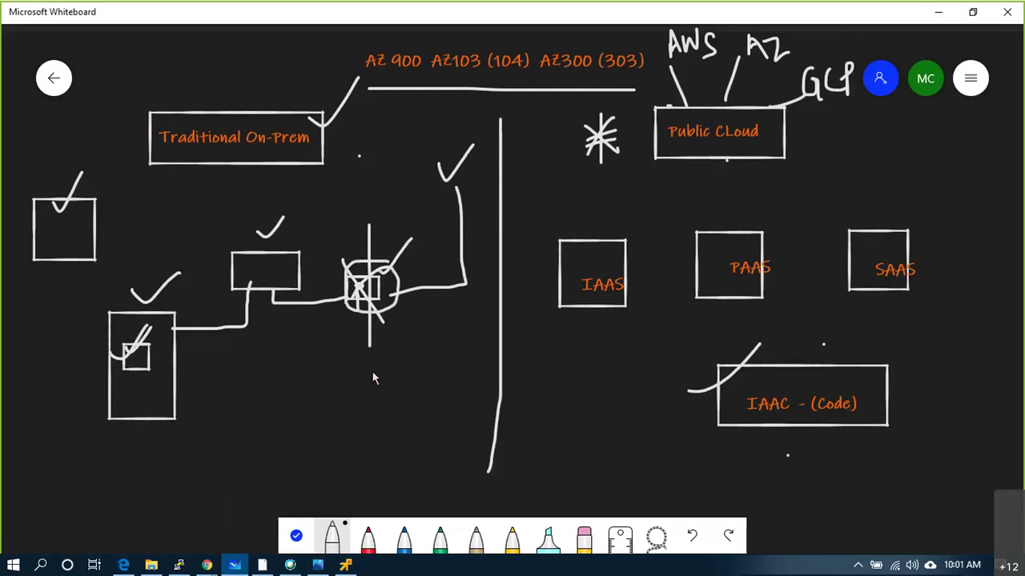
{"action": "mouse_move", "coordinate": [381, 343]}
{"action": "left_mouse_down"}
{"action": "mouse_move", "coordinate": [402, 359]}
{"action": "mouse_move", "coordinate": [427, 321]}
{"action": "mouse_move", "coordinate": [432, 333]}
{"action": "left_mouse_up"}
{"action": "left_click_drag", "start_coordinate": [402, 370], "coordinate": [429, 369]}
{"action": "left_click_drag", "start_coordinate": [415, 393], "coordinate": [465, 380]}
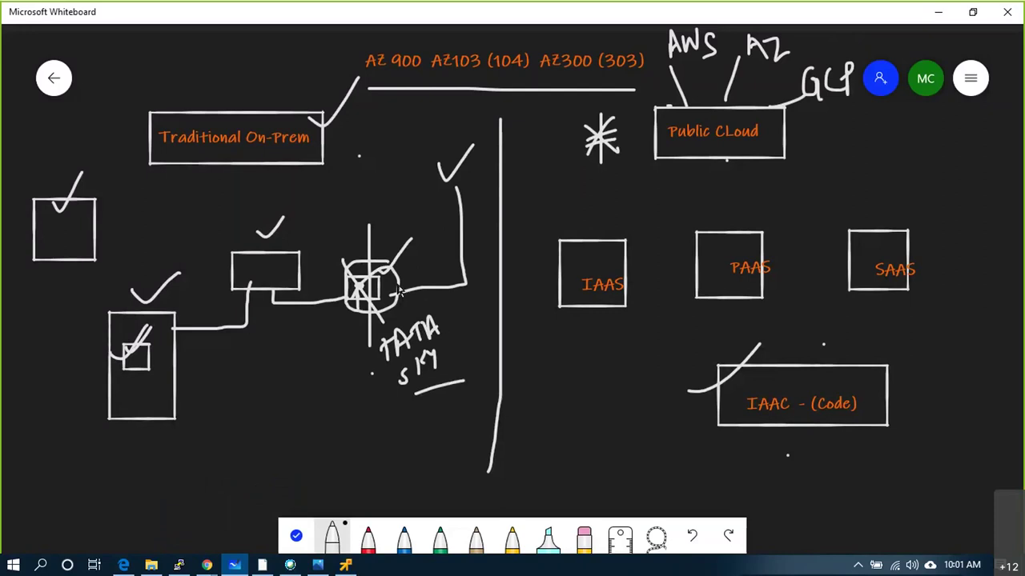
{"action": "left_click_drag", "start_coordinate": [120, 357], "coordinate": [149, 324]}
Tick the Traditional On-Prem box and sketch a new row of small boxes below
{"action": "left_click_drag", "start_coordinate": [186, 113], "coordinate": [279, 69]}
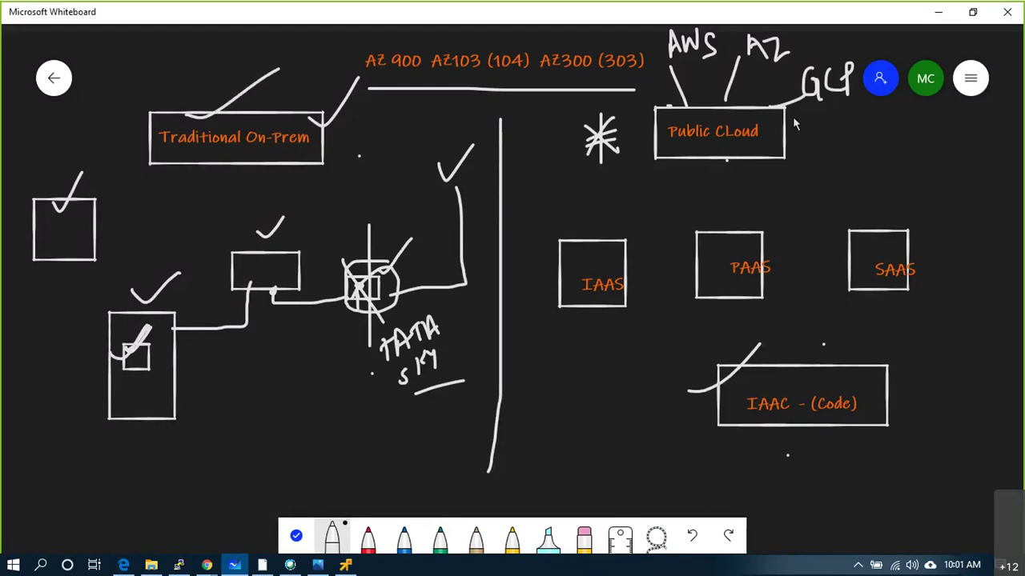
{"action": "mouse_move", "coordinate": [558, 492]}
{"action": "left_mouse_down"}
{"action": "mouse_move", "coordinate": [592, 476]}
{"action": "mouse_move", "coordinate": [558, 491]}
{"action": "left_mouse_up"}
{"action": "mouse_move", "coordinate": [611, 466]}
{"action": "left_mouse_down"}
{"action": "mouse_move", "coordinate": [611, 488]}
{"action": "mouse_move", "coordinate": [612, 466]}
{"action": "left_mouse_up"}
{"action": "mouse_move", "coordinate": [673, 486]}
{"action": "left_mouse_down"}
{"action": "mouse_move", "coordinate": [658, 468]}
{"action": "mouse_move", "coordinate": [686, 480]}
{"action": "mouse_move", "coordinate": [744, 479]}
{"action": "mouse_move", "coordinate": [735, 465]}
{"action": "left_mouse_up"}
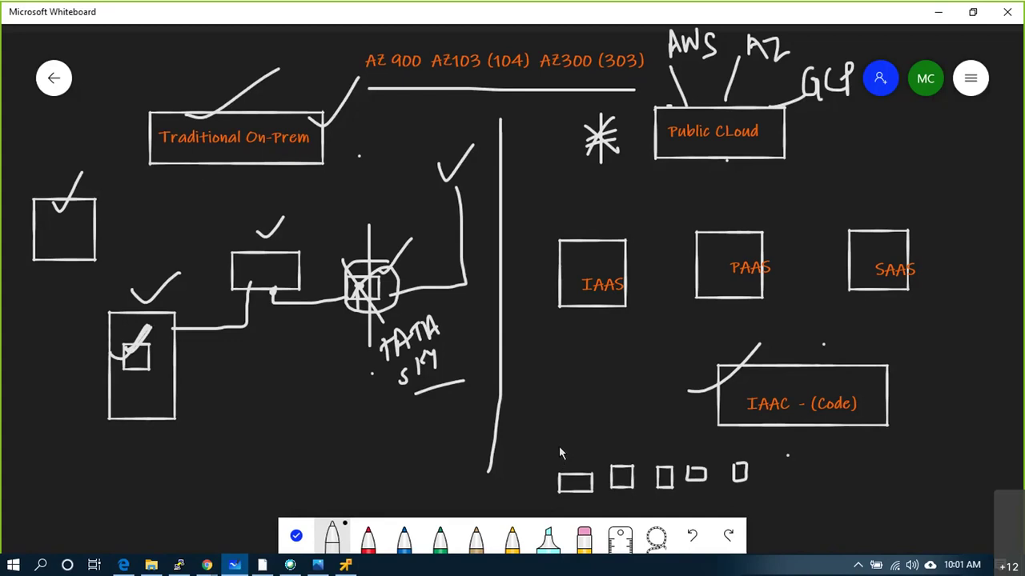
Frame the small boxes and wire them to a small rectangle with an incoming arrow and ticks
{"action": "mouse_move", "coordinate": [545, 456]}
{"action": "left_mouse_down"}
{"action": "mouse_move", "coordinate": [549, 512]}
{"action": "mouse_move", "coordinate": [769, 481]}
{"action": "mouse_move", "coordinate": [772, 456]}
{"action": "mouse_move", "coordinate": [547, 454]}
{"action": "mouse_move", "coordinate": [584, 436]}
{"action": "mouse_move", "coordinate": [579, 341]}
{"action": "left_mouse_up"}
{"action": "mouse_move", "coordinate": [608, 457]}
{"action": "left_mouse_down"}
{"action": "mouse_move", "coordinate": [606, 348]}
{"action": "mouse_move", "coordinate": [649, 454]}
{"action": "left_mouse_up"}
{"action": "mouse_move", "coordinate": [643, 365]}
{"action": "left_mouse_down"}
{"action": "mouse_move", "coordinate": [678, 455]}
{"action": "mouse_move", "coordinate": [645, 346]}
{"action": "left_mouse_up"}
{"action": "left_click_drag", "start_coordinate": [576, 362], "coordinate": [573, 328]}
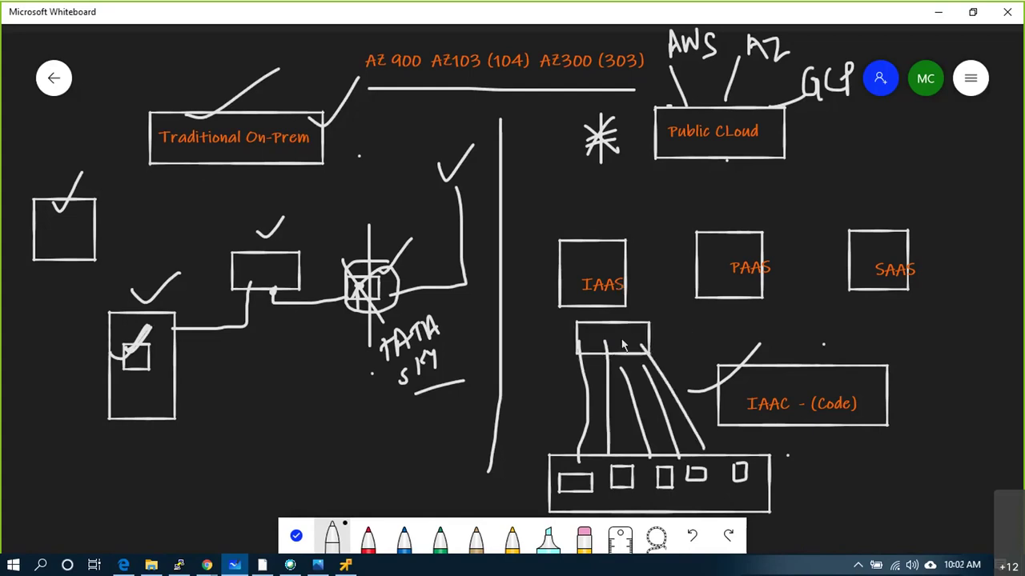
{"action": "mouse_move", "coordinate": [645, 351]}
{"action": "left_mouse_down"}
{"action": "mouse_move", "coordinate": [649, 336]}
{"action": "mouse_move", "coordinate": [696, 312]}
{"action": "left_mouse_up"}
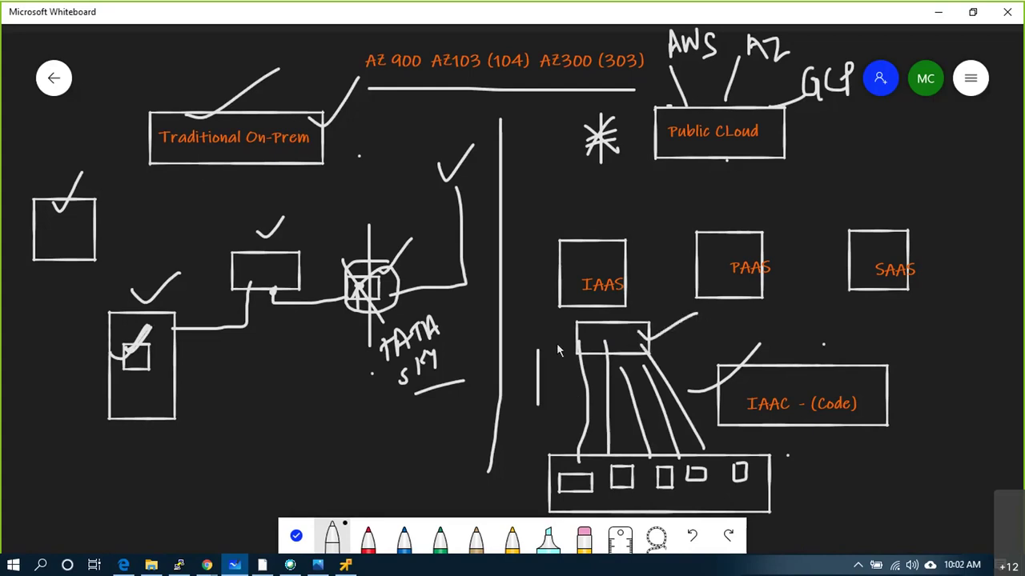
{"action": "mouse_move", "coordinate": [560, 339]}
{"action": "left_mouse_down"}
{"action": "mouse_move", "coordinate": [563, 352]}
{"action": "mouse_move", "coordinate": [624, 325]}
{"action": "mouse_move", "coordinate": [647, 330]}
{"action": "left_mouse_up"}
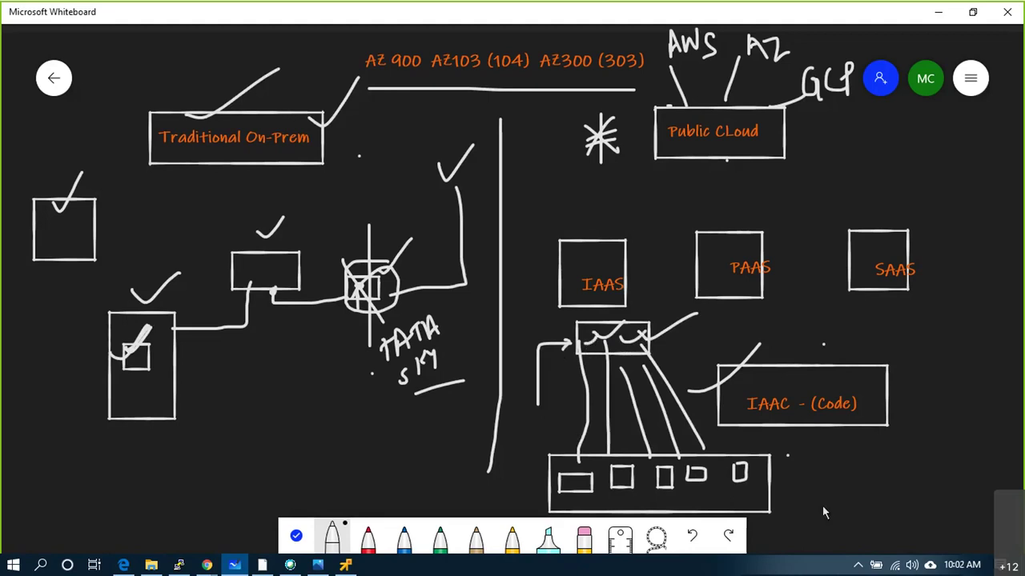
Sketch a circled play-W symbol to the right of the boxes
{"action": "mouse_move", "coordinate": [800, 483]}
{"action": "left_mouse_down"}
{"action": "mouse_move", "coordinate": [785, 483]}
{"action": "mouse_move", "coordinate": [833, 509]}
{"action": "left_mouse_up"}
{"action": "mouse_move", "coordinate": [807, 471]}
{"action": "left_mouse_down"}
{"action": "mouse_move", "coordinate": [808, 498]}
{"action": "mouse_move", "coordinate": [884, 470]}
{"action": "left_mouse_up"}
{"action": "mouse_move", "coordinate": [801, 454]}
{"action": "left_mouse_down"}
{"action": "mouse_move", "coordinate": [801, 509]}
{"action": "mouse_move", "coordinate": [848, 498]}
{"action": "left_mouse_up"}
{"action": "mouse_move", "coordinate": [914, 466]}
{"action": "left_mouse_down"}
{"action": "mouse_move", "coordinate": [788, 480]}
{"action": "mouse_move", "coordinate": [809, 516]}
{"action": "mouse_move", "coordinate": [906, 493]}
{"action": "left_mouse_up"}
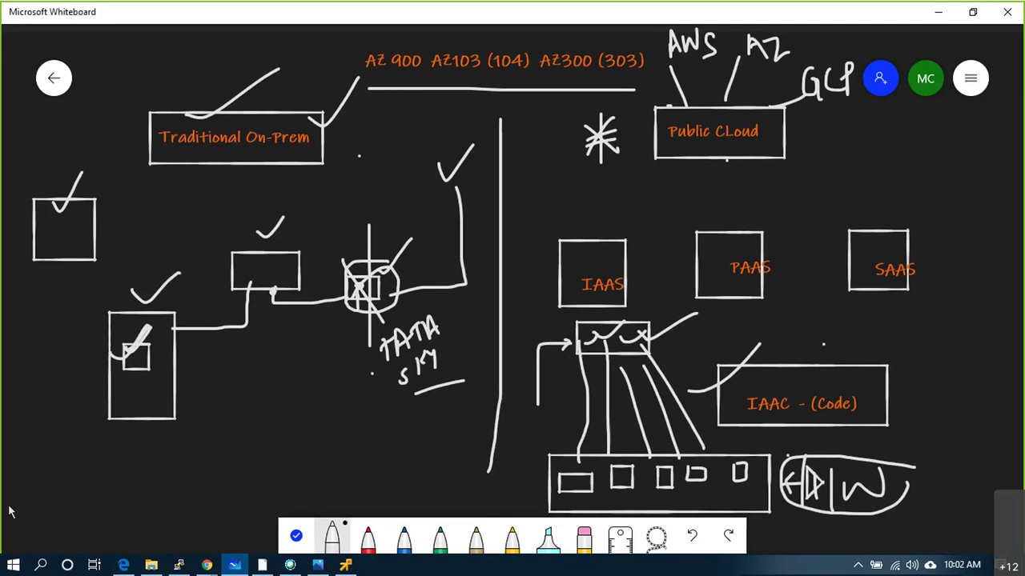
Draw a curve under the lower-left box and tick the IAAS box
{"action": "left_click_drag", "start_coordinate": [117, 437], "coordinate": [250, 394]}
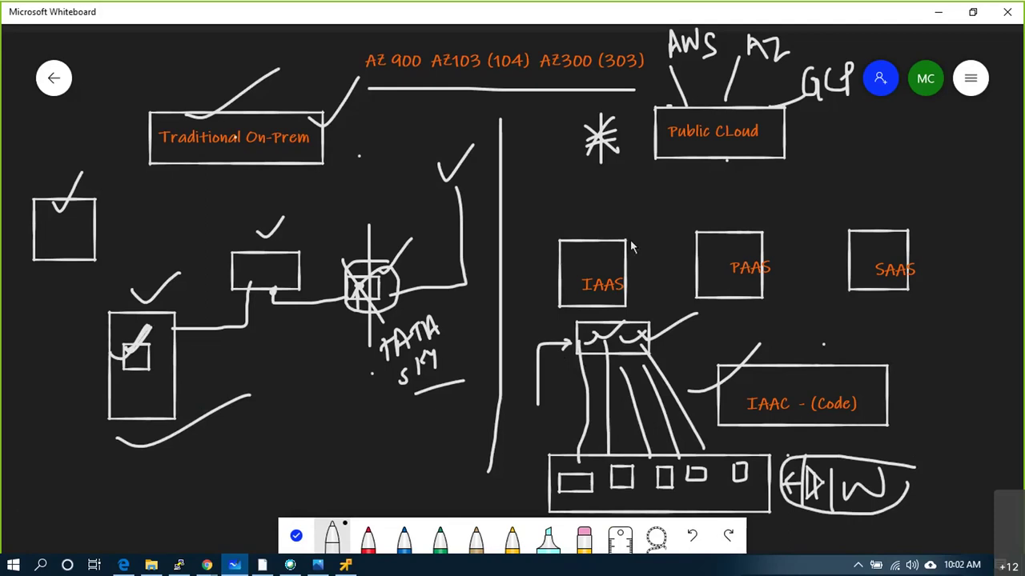
{"action": "left_click_drag", "start_coordinate": [571, 237], "coordinate": [634, 170]}
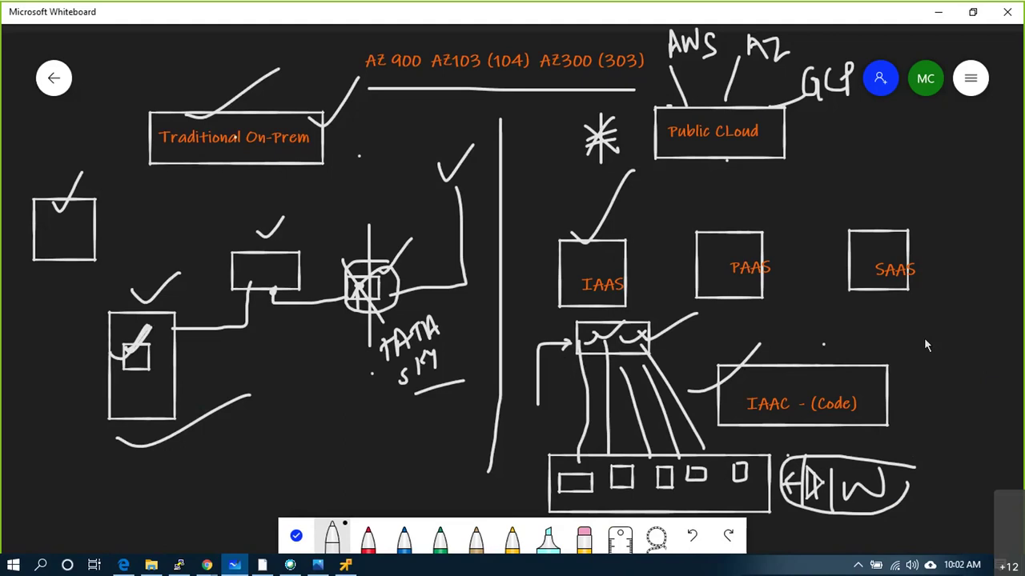
{"action": "scroll", "coordinate": [918, 342], "scroll_direction": "down", "scroll_amount": 2}
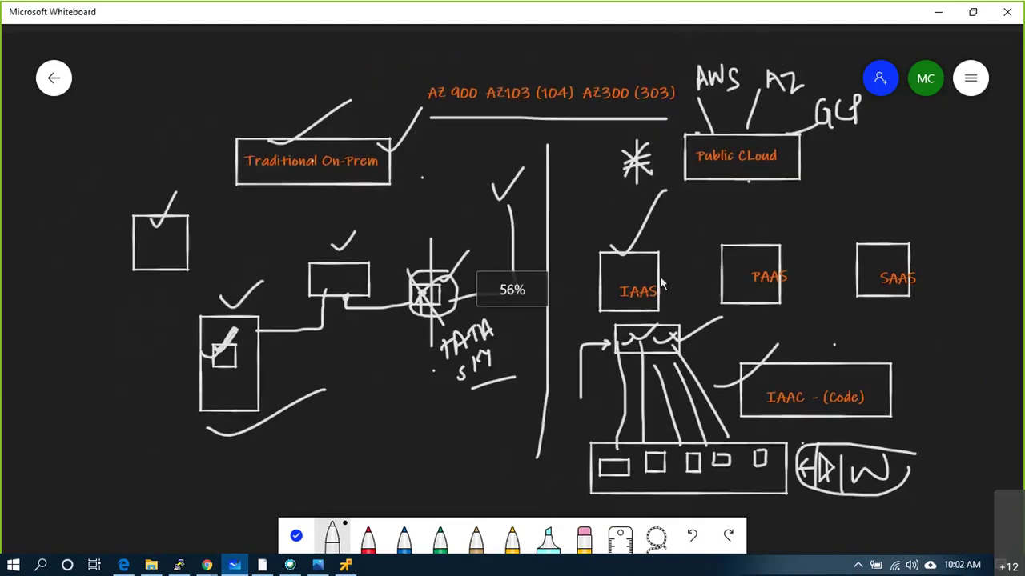
{"action": "scroll", "coordinate": [661, 284], "scroll_direction": "up", "scroll_amount": 2}
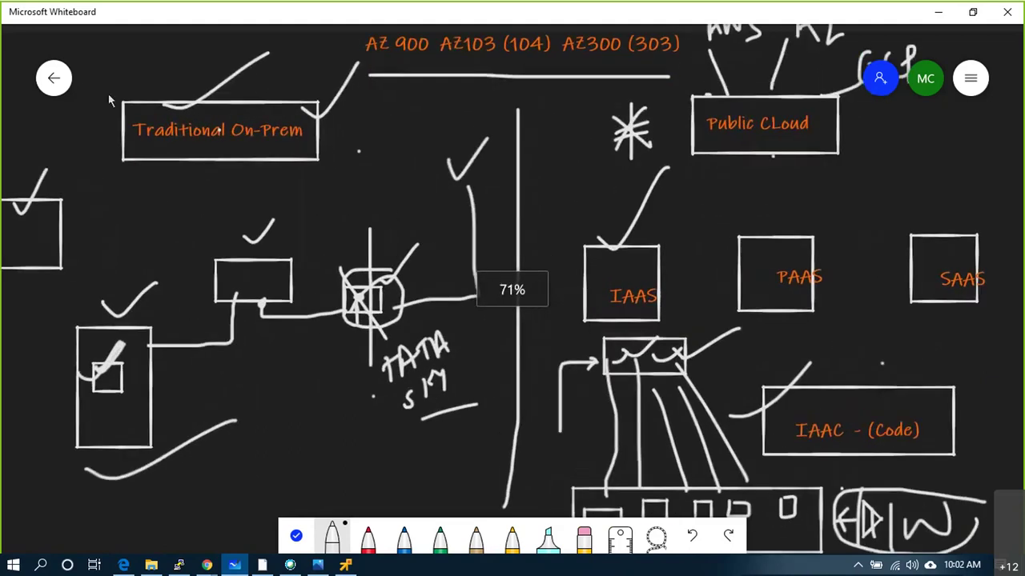